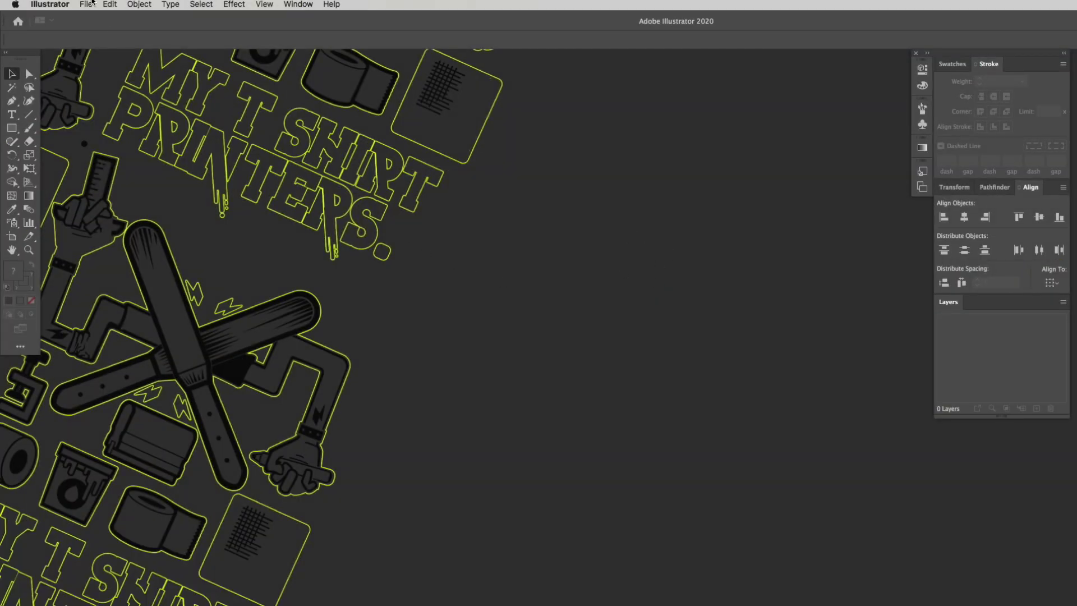
Step: Create a new 500 x 500 mm document with one artboard and CMYK colour mode
left_click(86, 4)
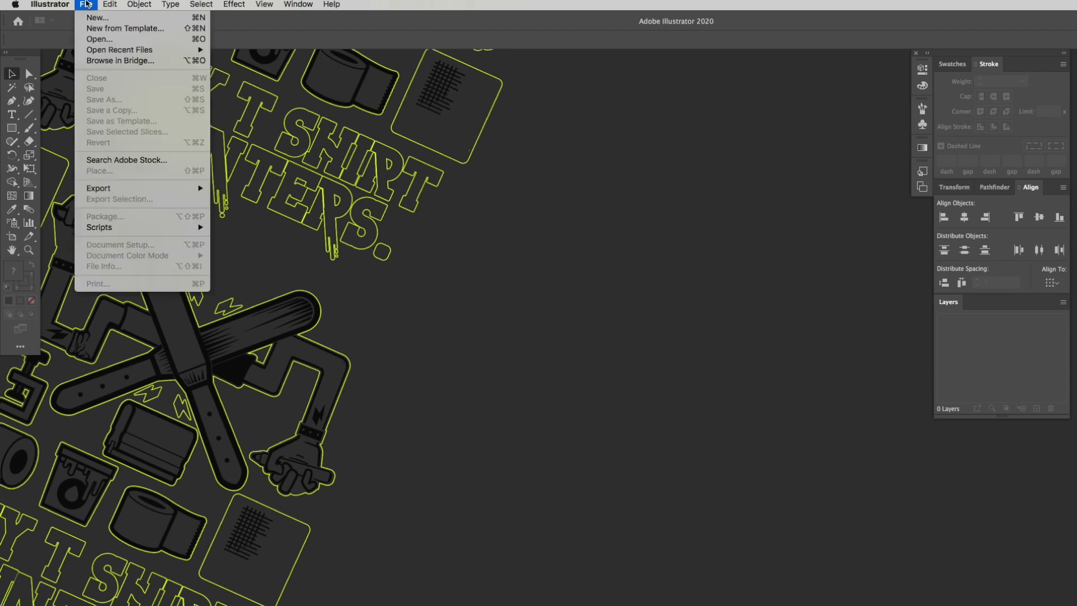
left_click(97, 22)
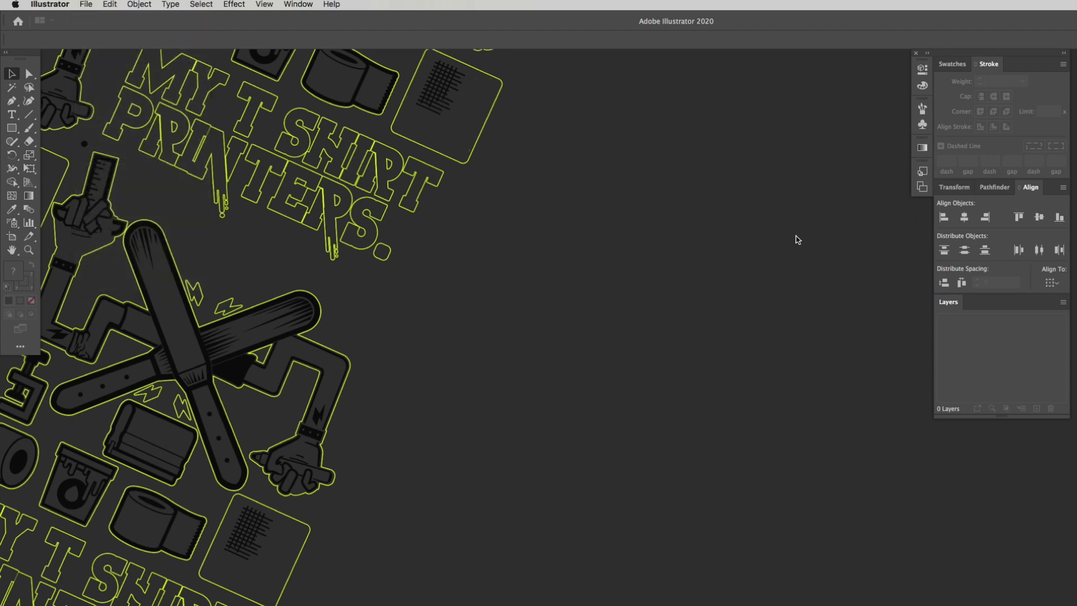
left_click_drag(621, 65, 625, 70)
left_click(766, 170)
type("500")
key("Tab")
type("500")
key("Tab")
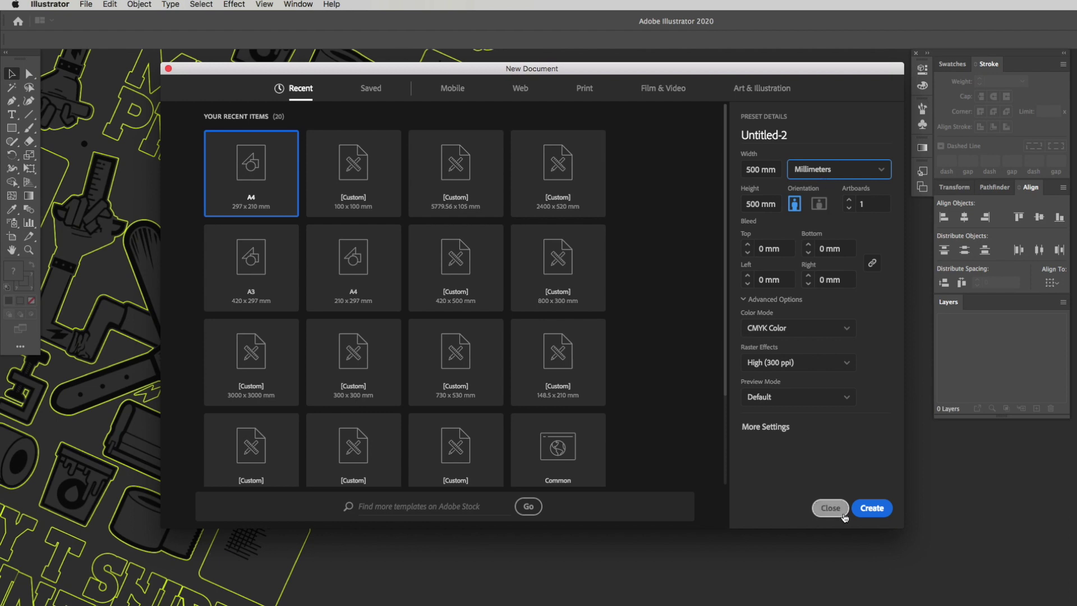
left_click(879, 513)
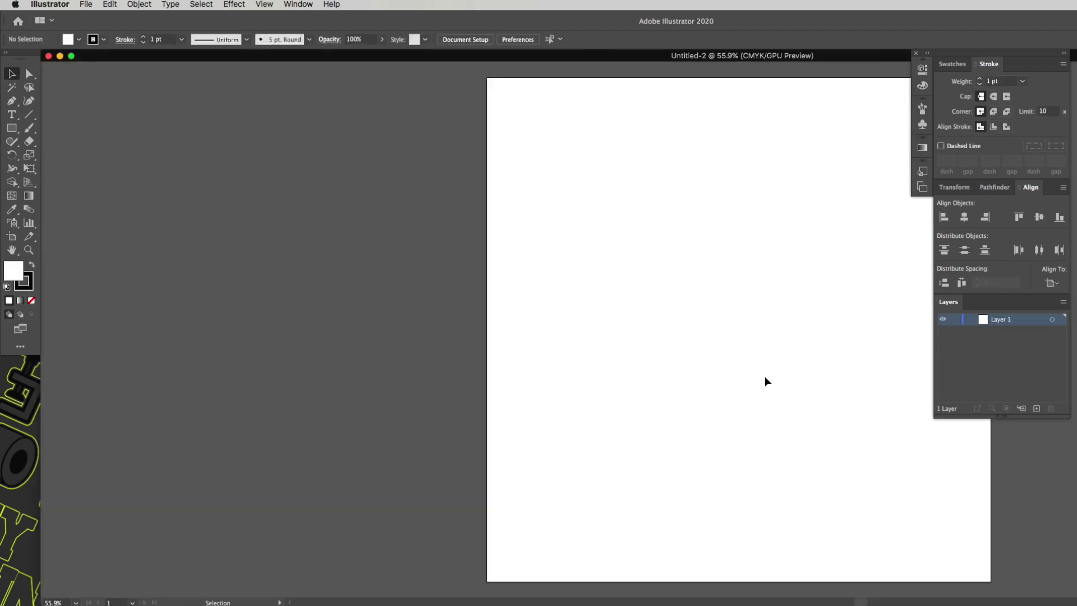
left_click_drag(766, 381, 636, 330)
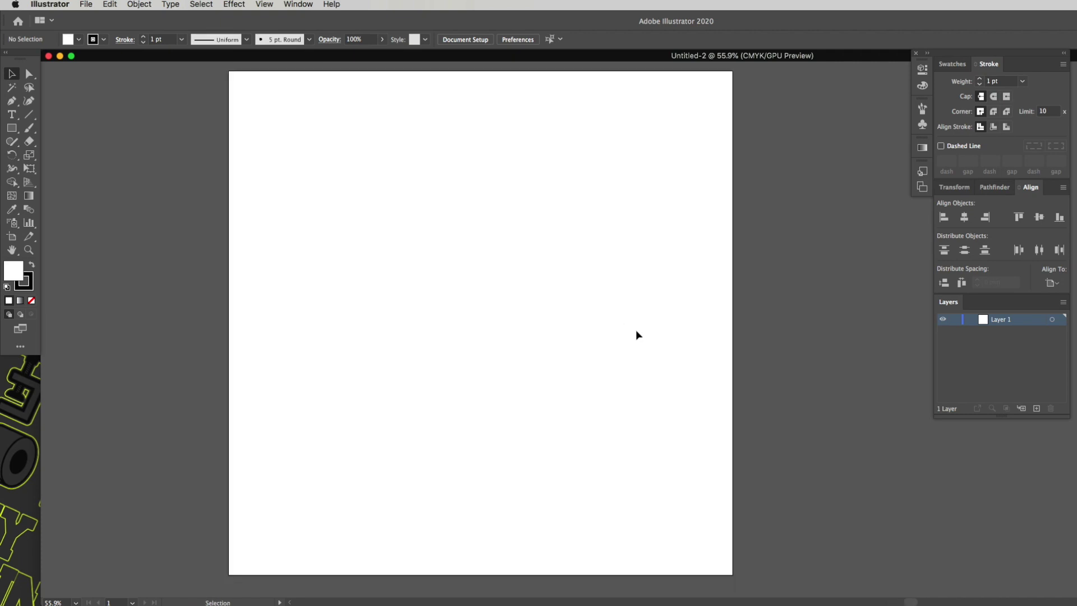
Step: Show the rulers around the artboard and check the Smart Guides setting
key("super+r")
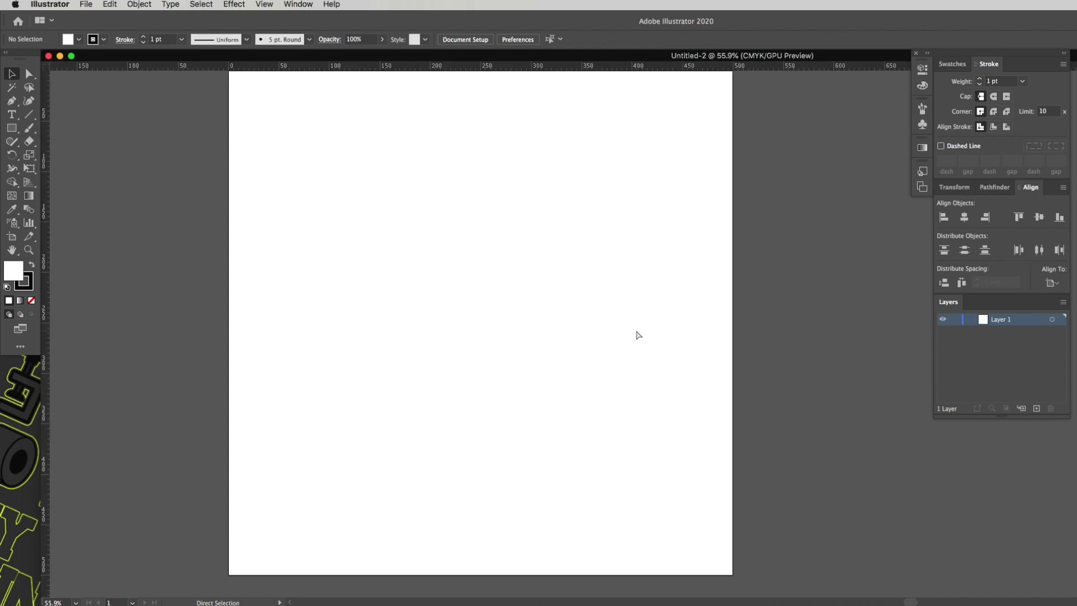
left_click(264, 4)
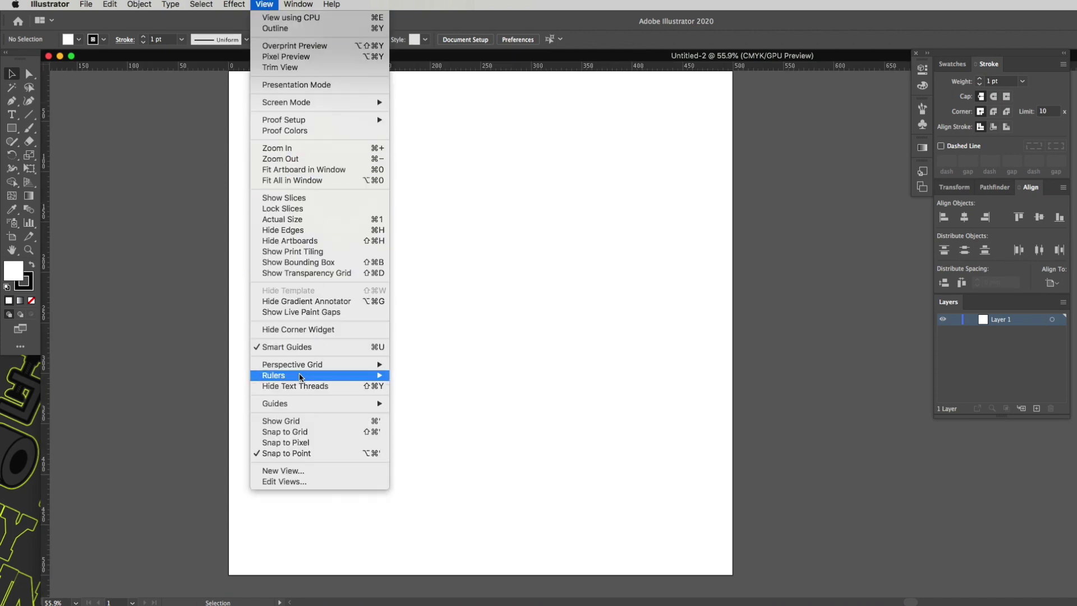
mouse_move(313, 377)
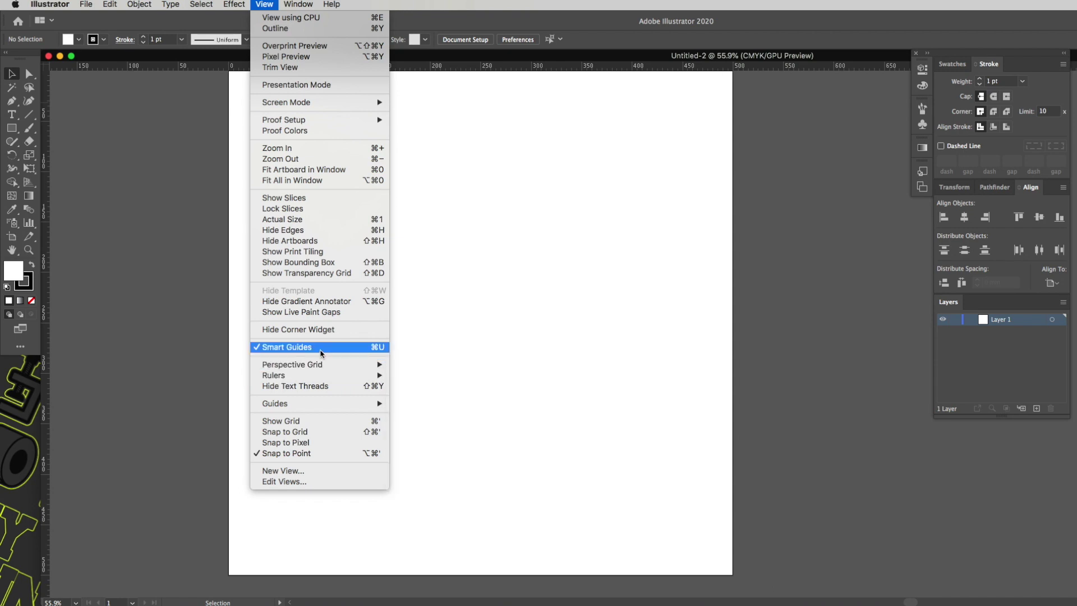
left_click(541, 332)
key("m")
left_click_drag(394, 222, 607, 322)
key("v")
left_click(549, 344)
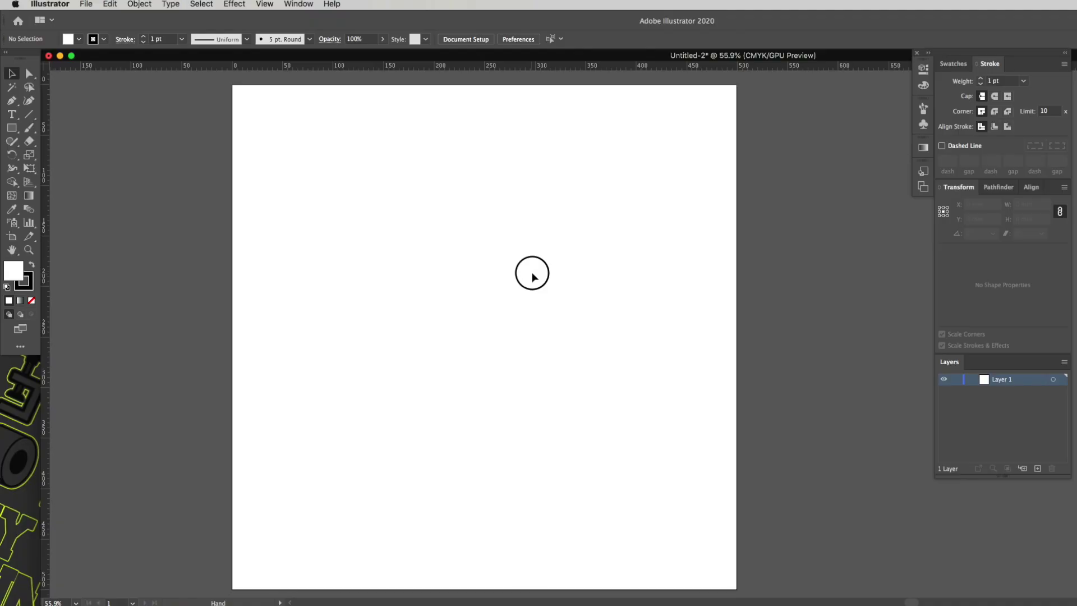
left_click_drag(531, 271, 527, 259)
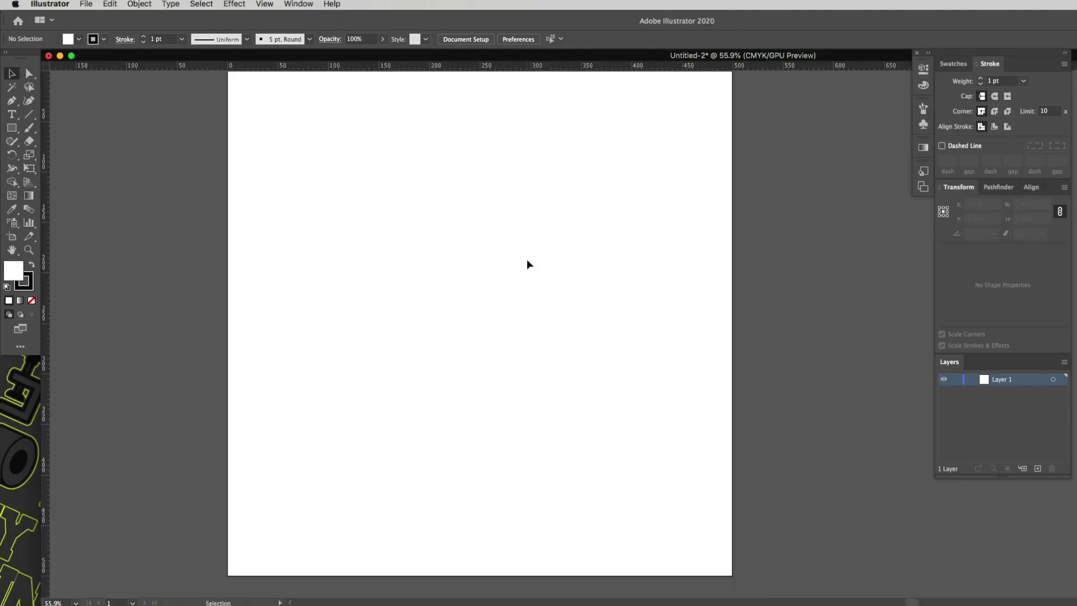
Step: Add the point text KEEP ON in the upper part of the artboard, replacing the placeholder text
key("t")
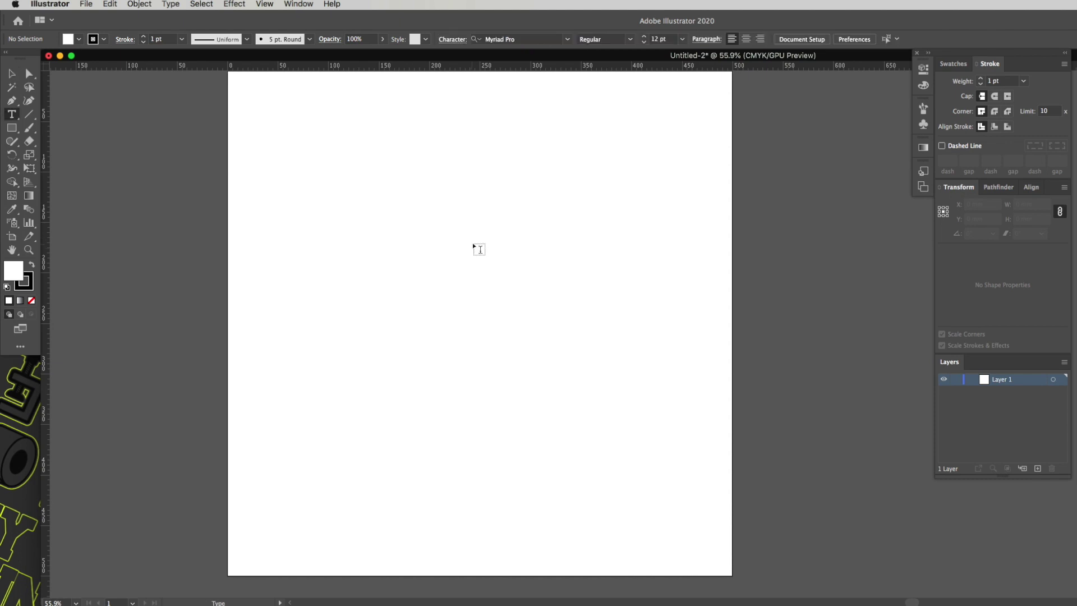
left_click(20, 116)
left_click(372, 178)
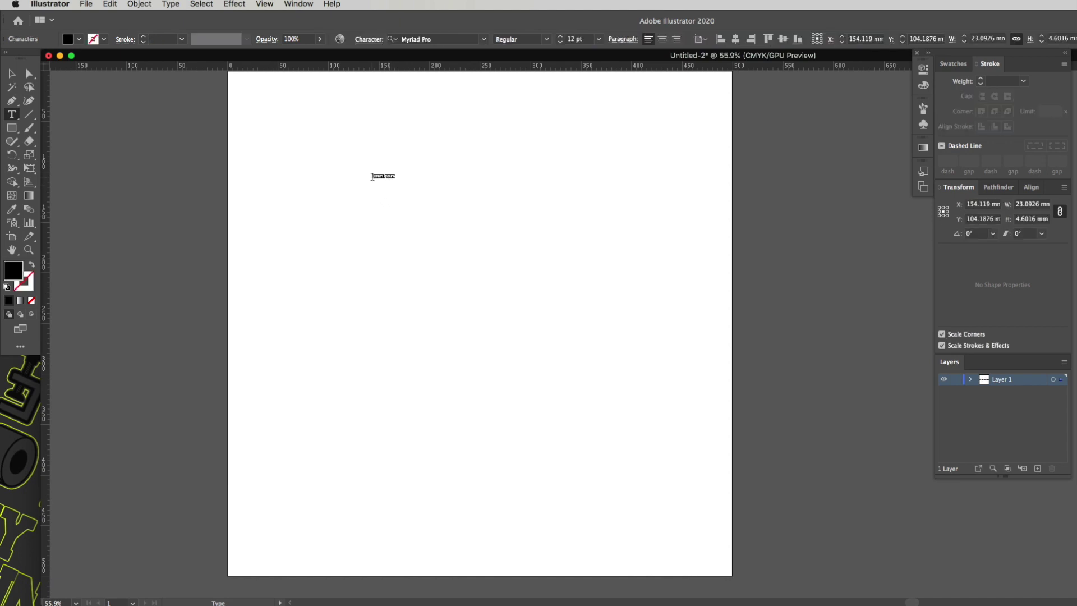
key("BackSpace")
left_click_drag(378, 177, 588, 291, "alt")
triple_click(374, 196)
left_click(413, 221, "super")
key("v")
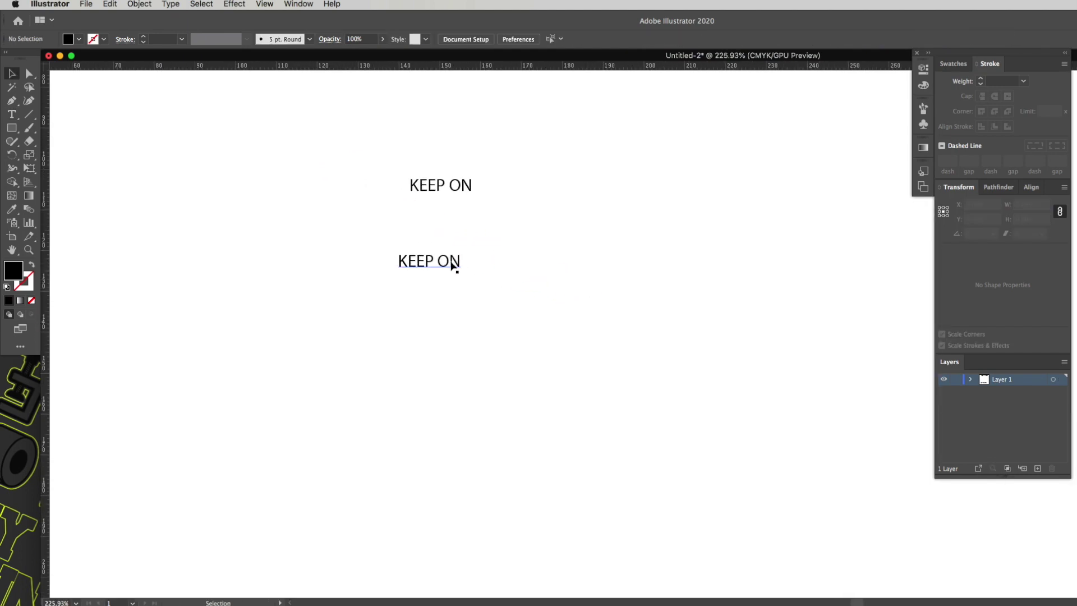
Step: Undo the misplaced copy and duplicate the KEEP ON text straight below the original
key("super+z")
left_click(450, 190)
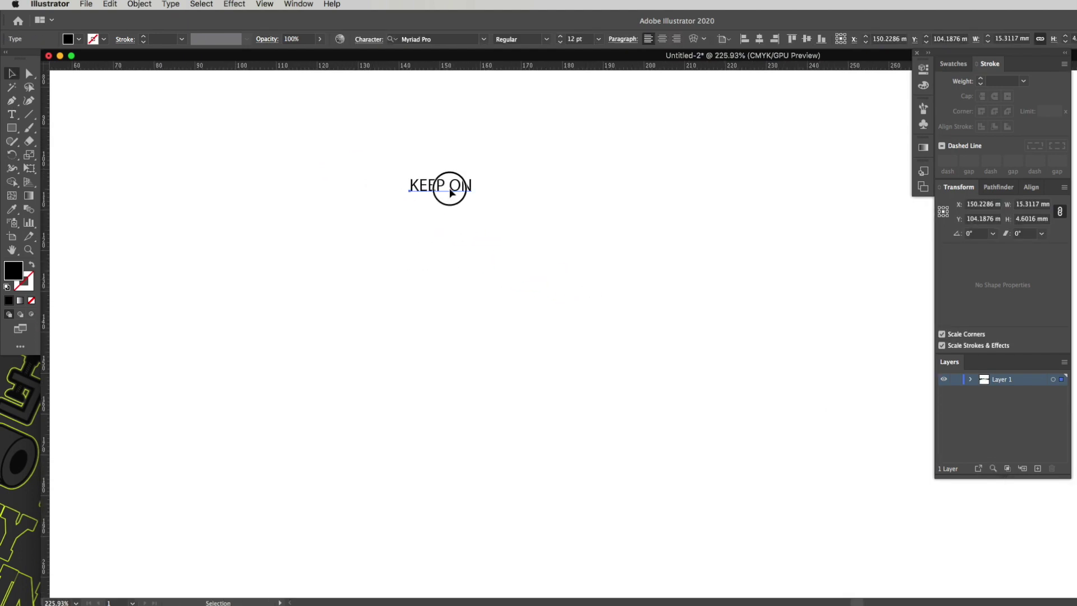
left_click_drag(451, 192, 452, 231)
Step: Change the lower text copy to CREATING and move it up closer beneath KEEP ON
double_click(452, 230)
key("super+a")
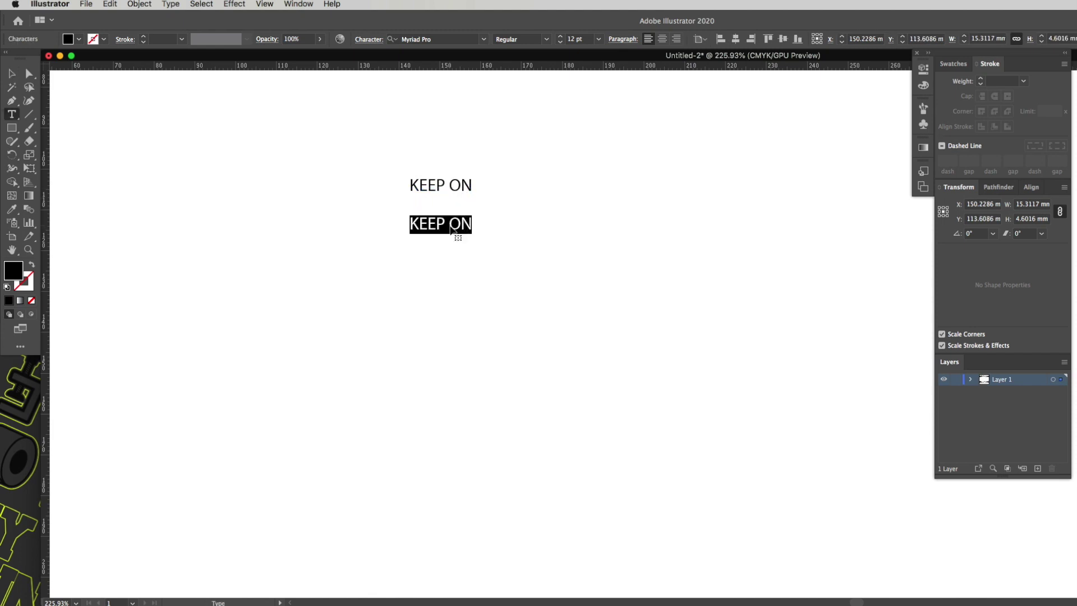
type("CREATING")
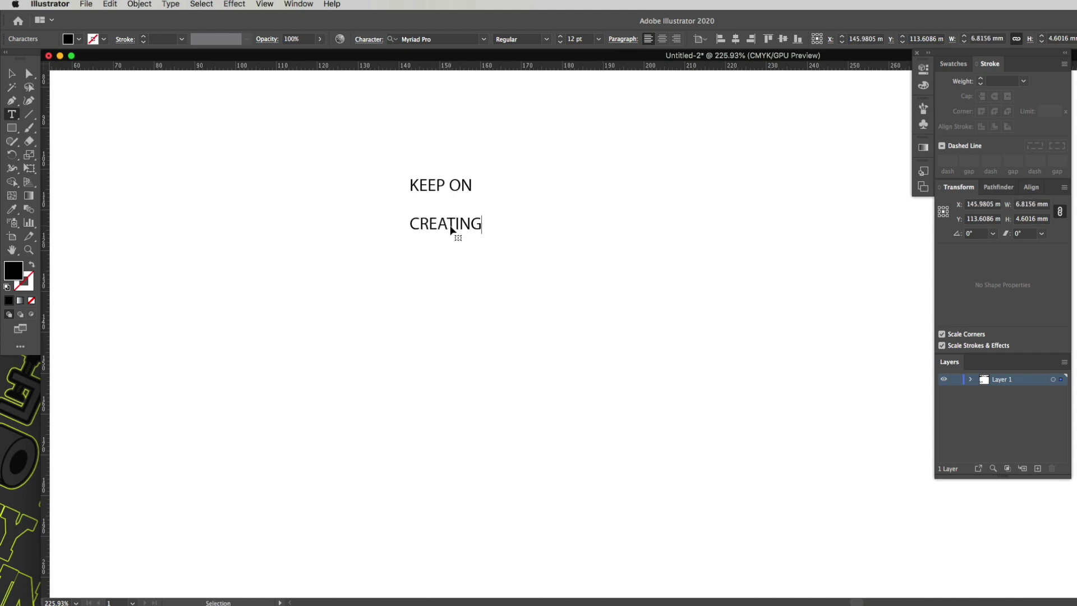
key("Escape")
left_click_drag(432, 222, 433, 206)
Step: Scale both text lines together with Free Transform to about 154 mm wide and move them toward the artboard's upper middle
left_click_drag(538, 266, 349, 136)
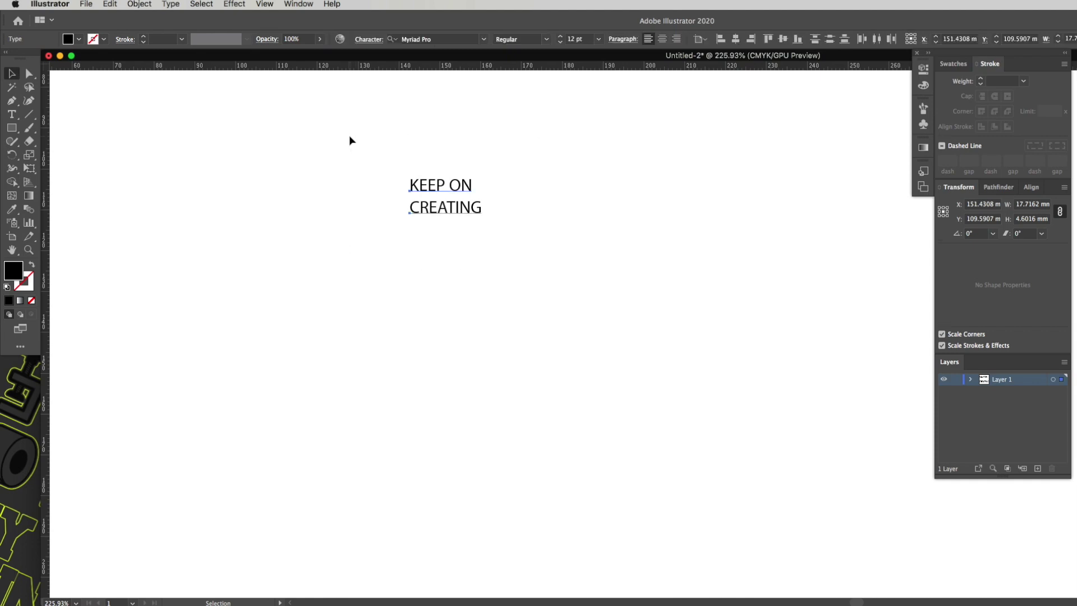
left_click(588, 255, "alt")
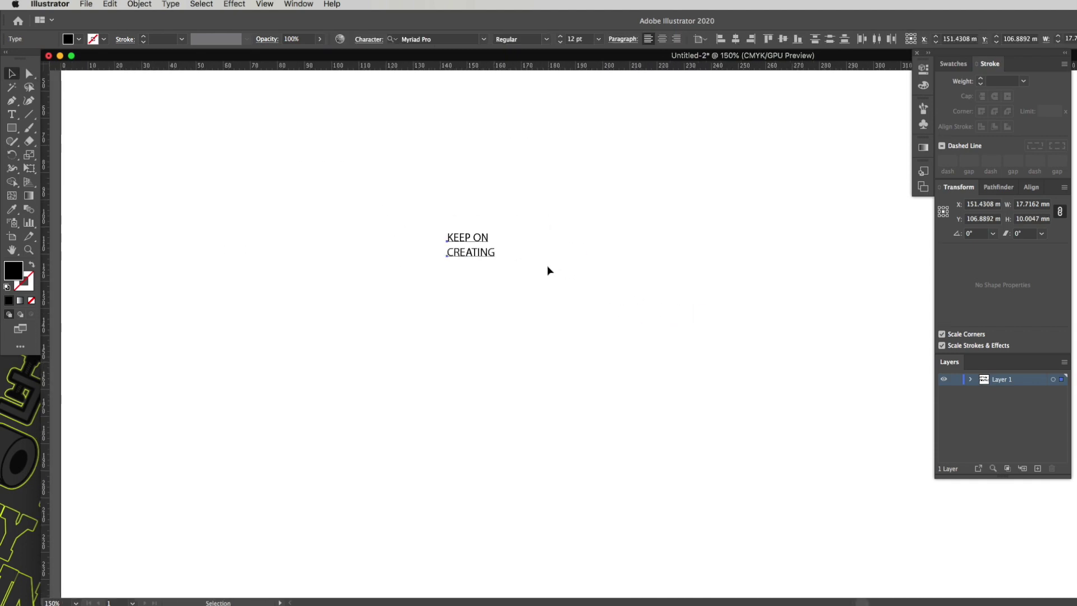
key("e")
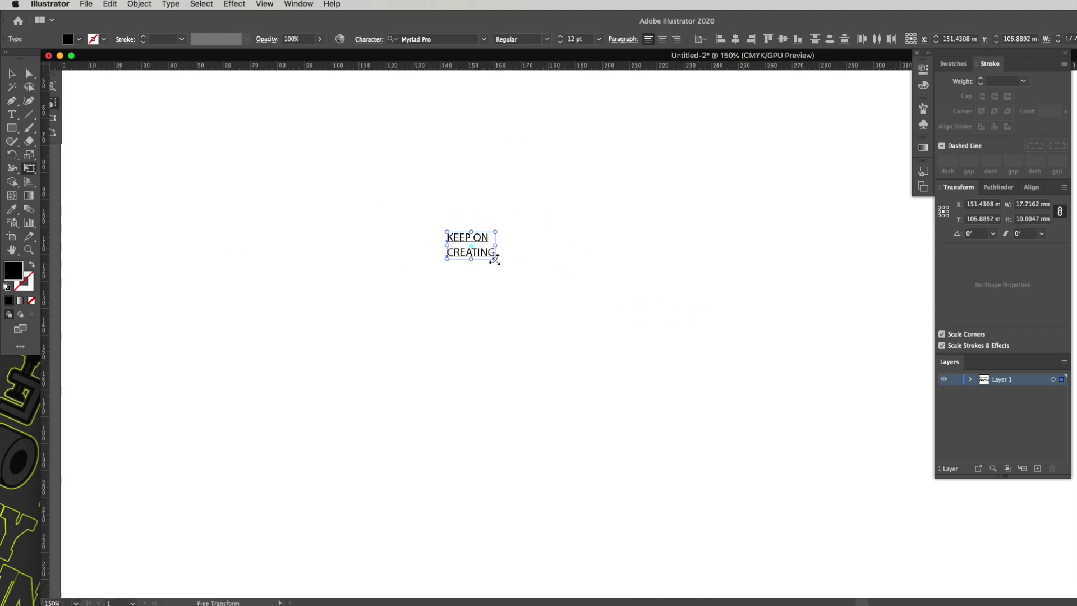
left_click_drag(495, 259, 859, 480)
key("v")
left_click_drag(712, 415, 641, 374)
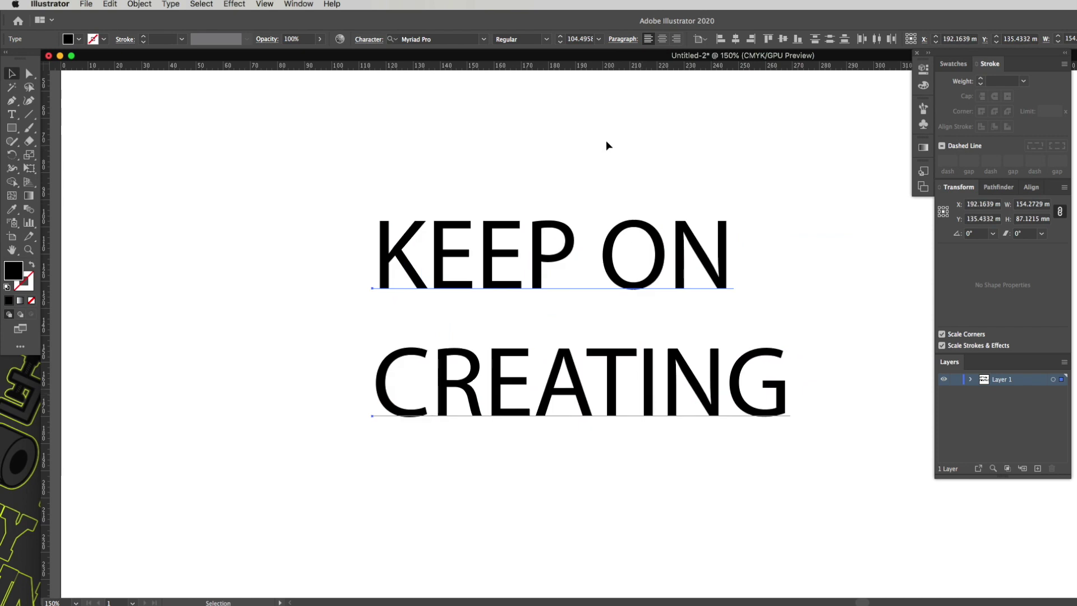
Step: Try the Comodo font on both text lines in its Rough, Regular and Stamp styles
left_click(435, 40)
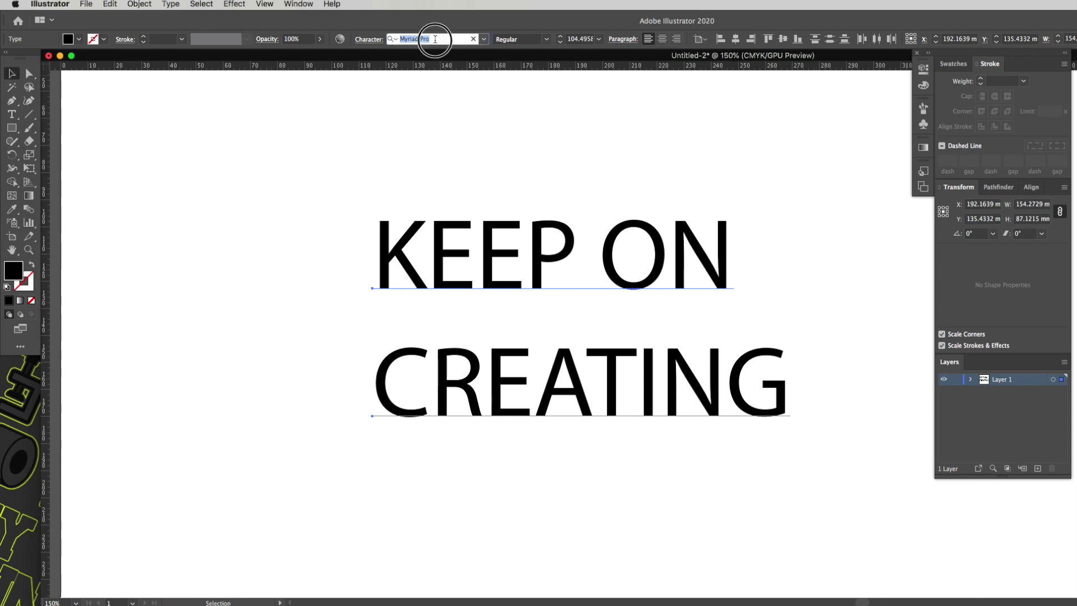
type("com")
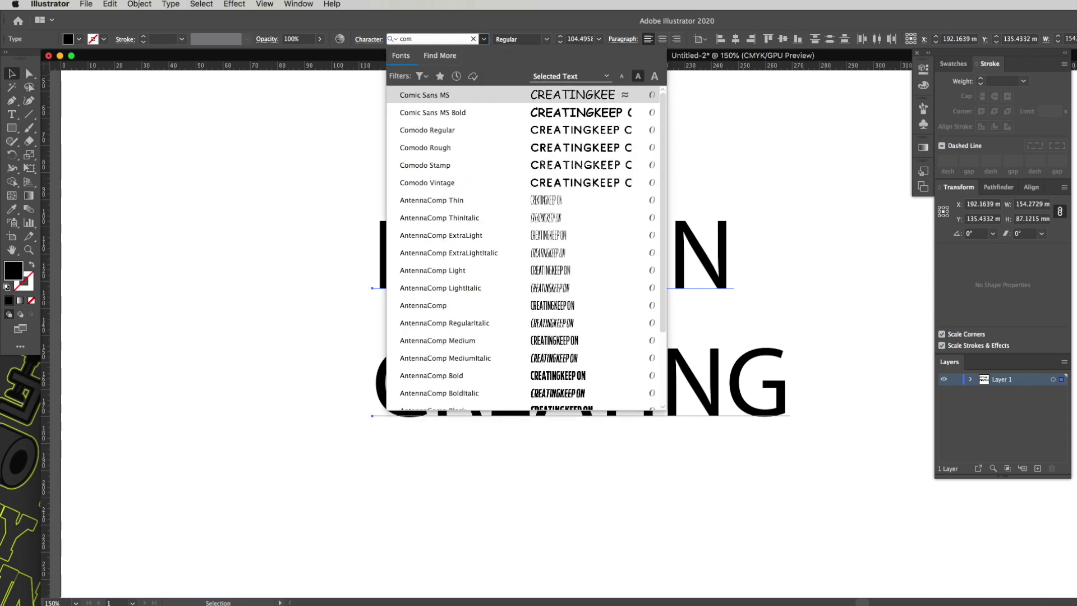
left_click(522, 148)
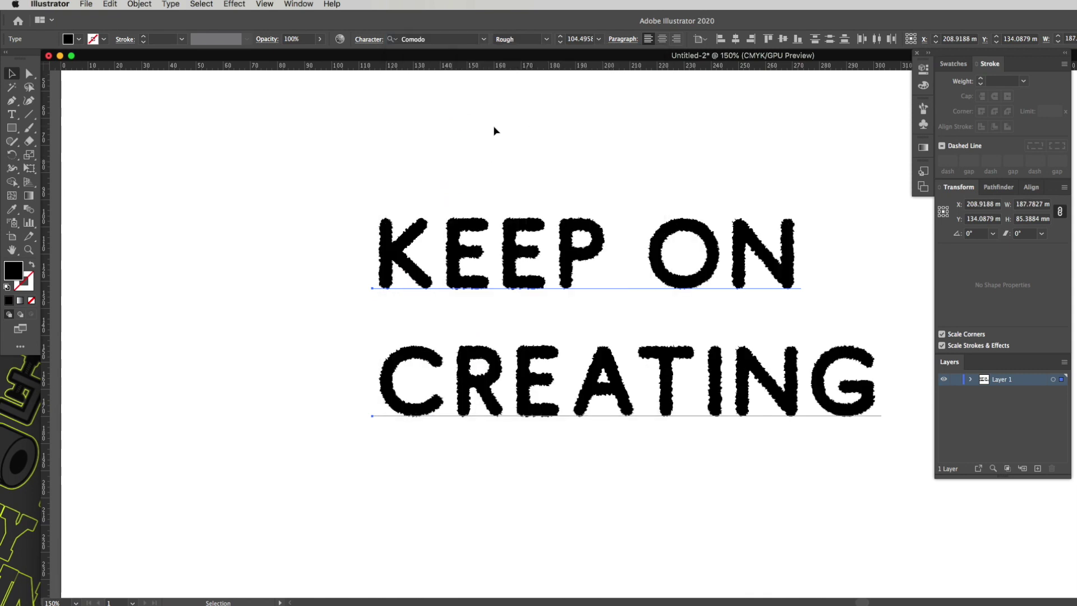
left_click(544, 39)
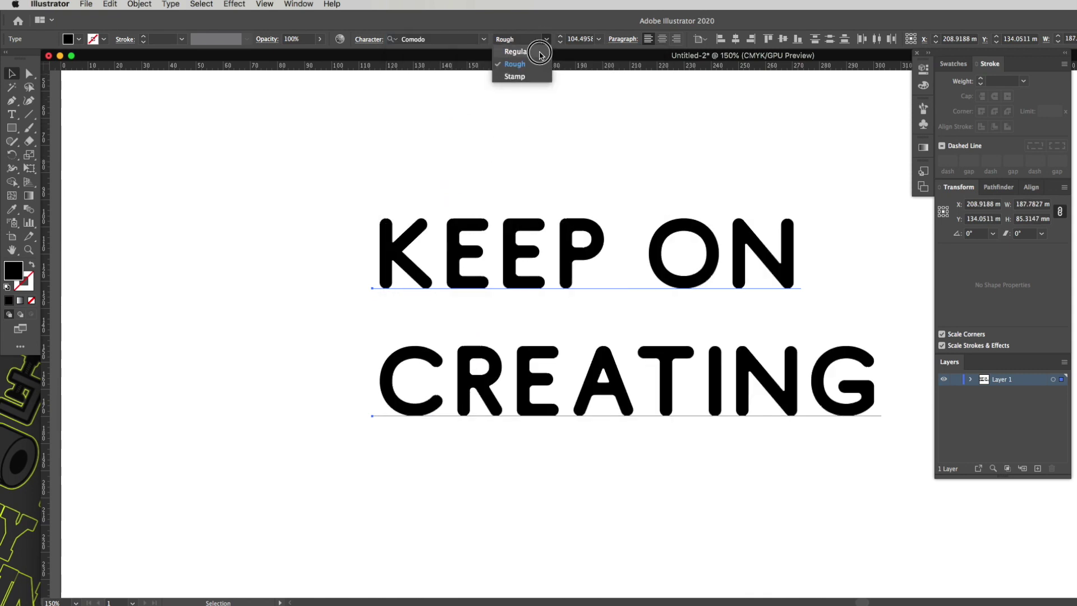
left_click(541, 55)
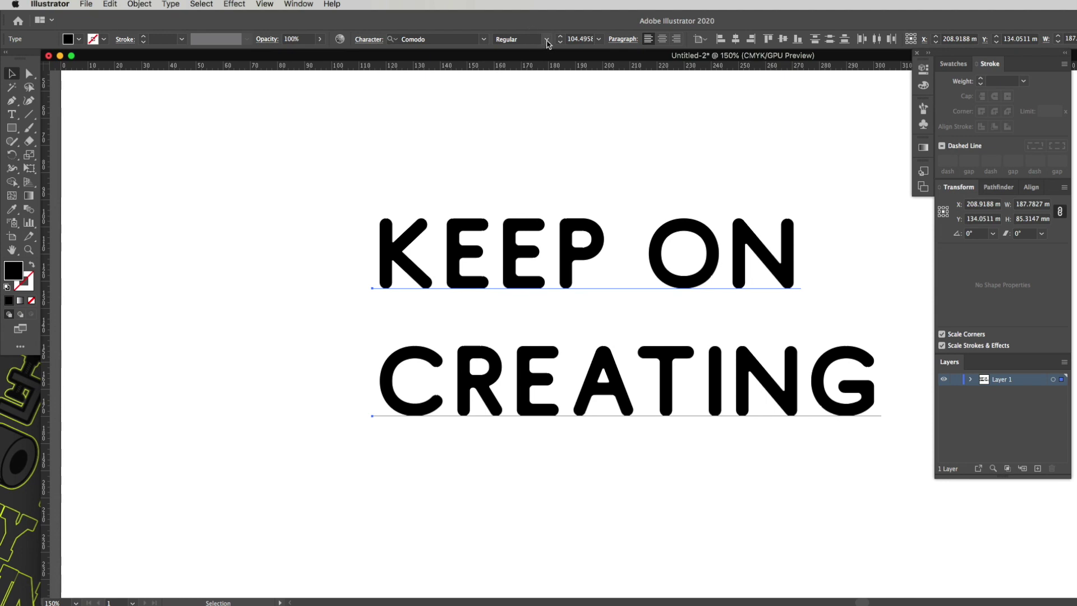
left_click(546, 40)
left_click(537, 76)
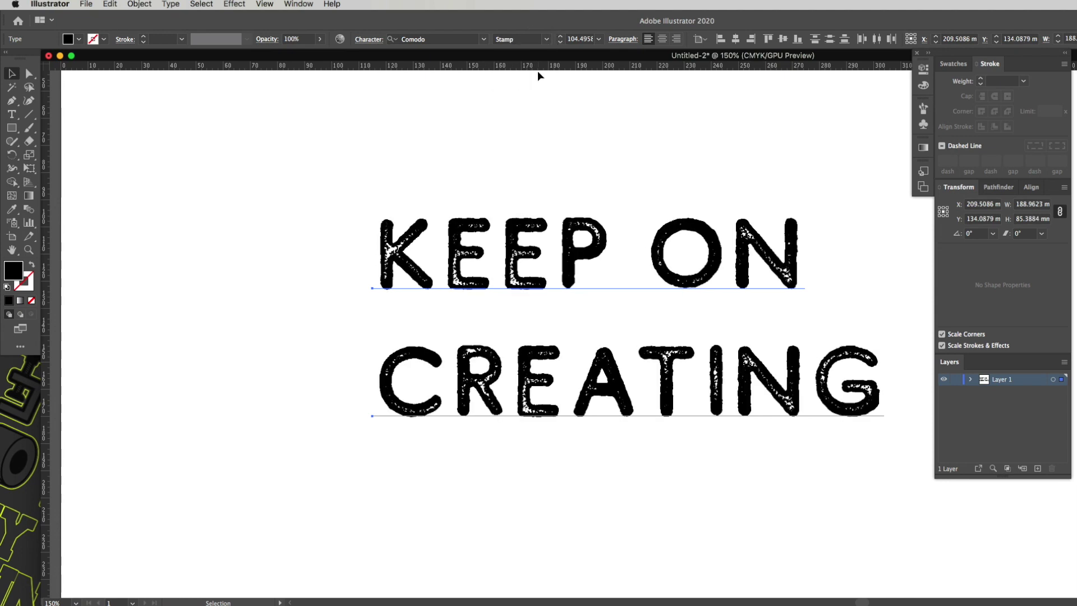
Step: Set the font of both text lines to Hillstown Sans Aged and deselect them
left_click(449, 40)
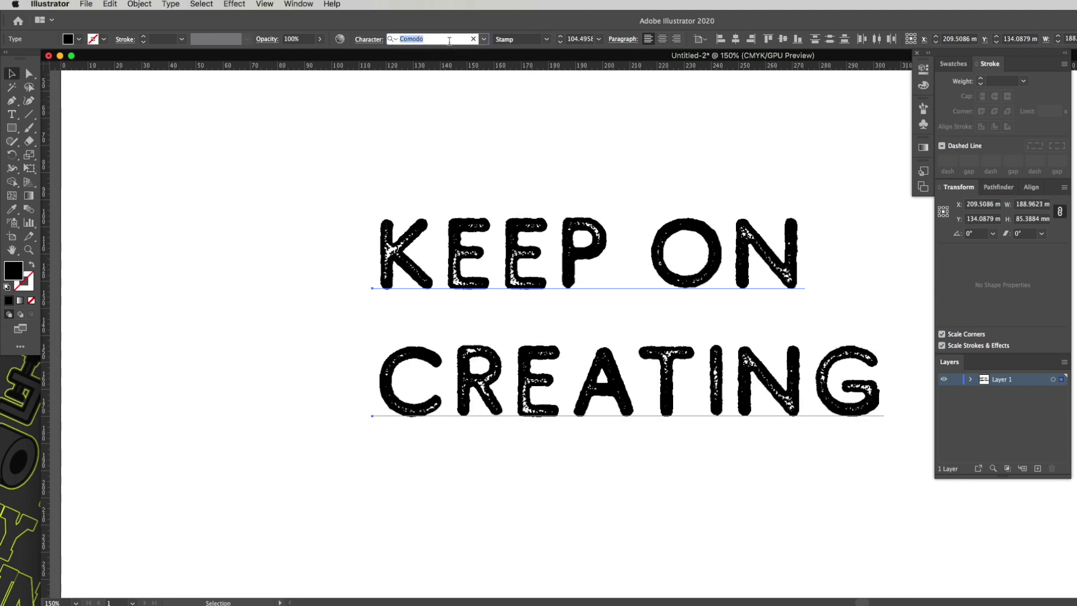
type("hill")
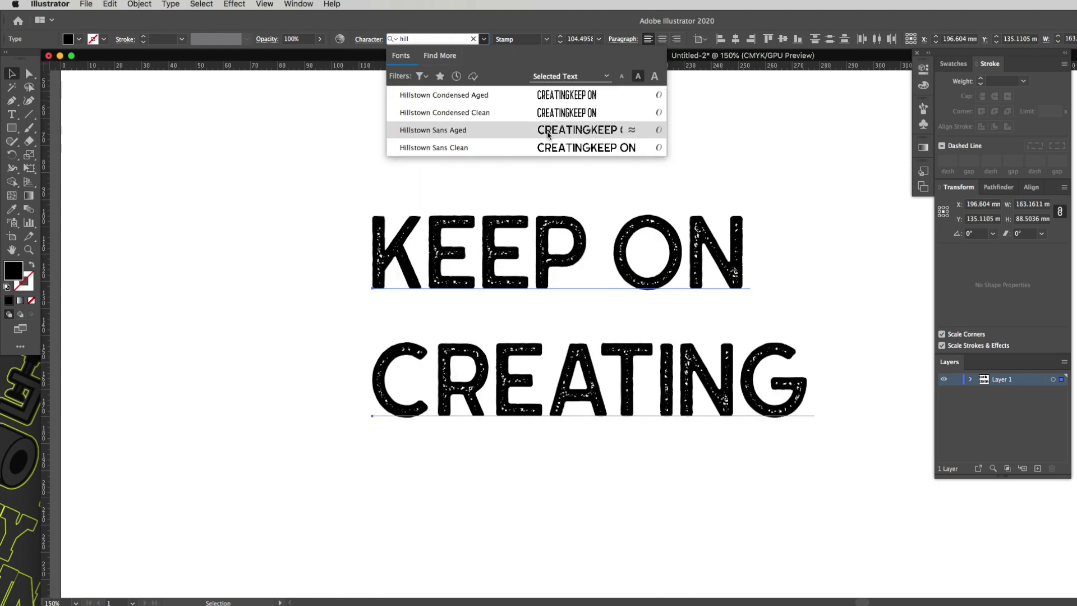
left_click(548, 134)
left_click(552, 158)
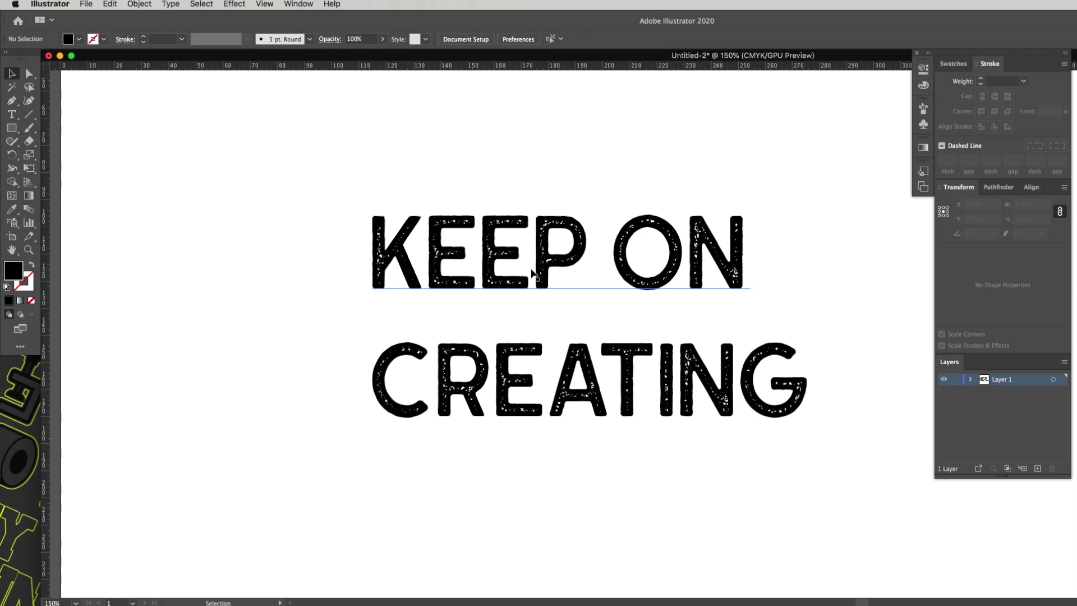
Step: Move the KEEP ON line to about X 190 mm, Y 109 mm above CREATING and keep its Aged style
left_click_drag(547, 272, 556, 261)
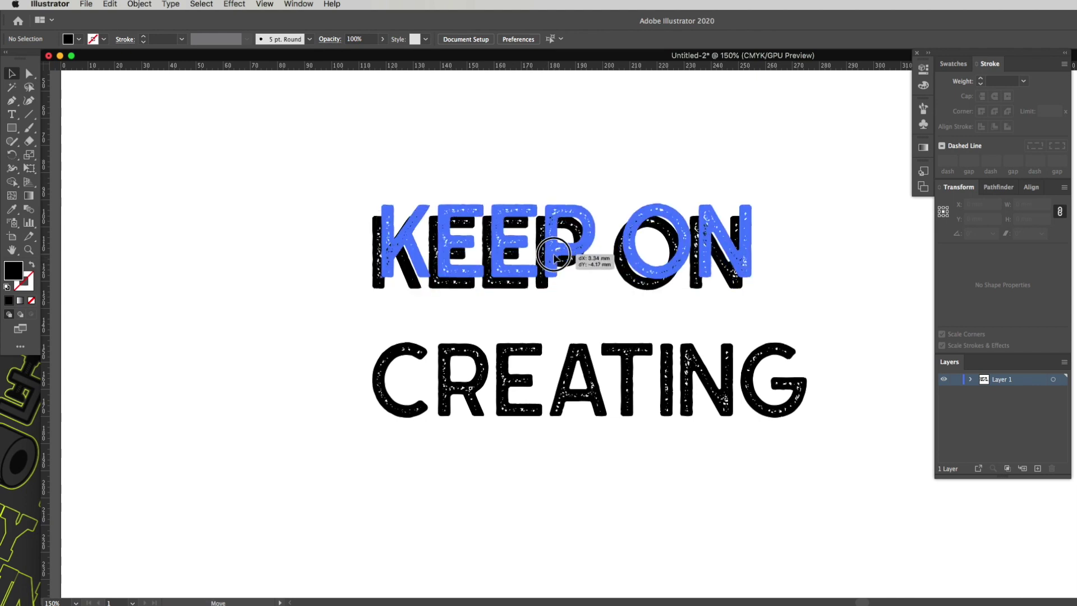
left_click(675, 241)
left_click_drag(674, 241, 680, 245)
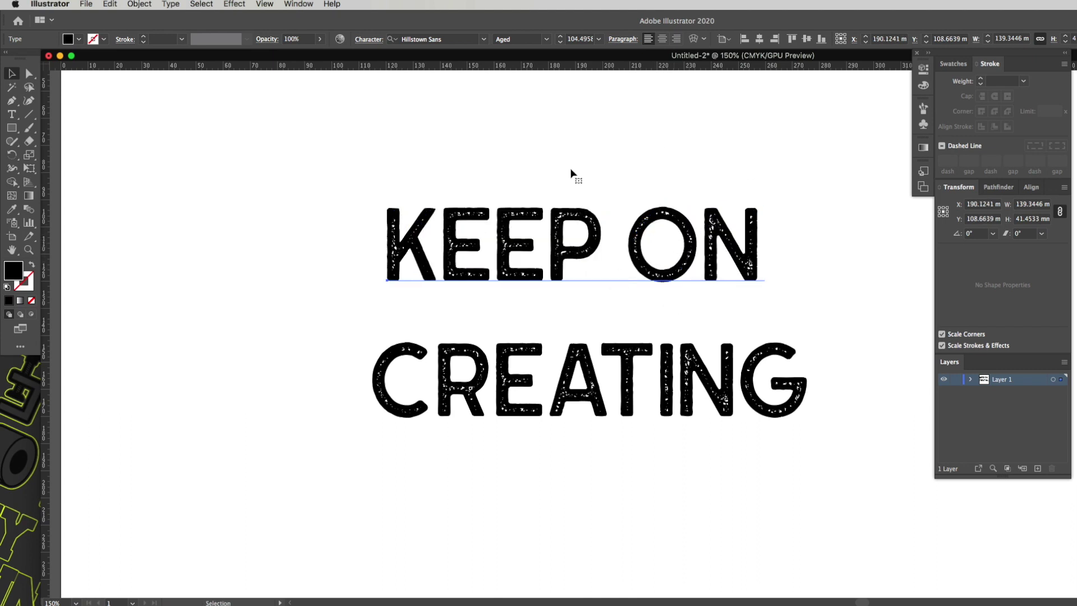
left_click(546, 41)
left_click(524, 65)
left_click(670, 294)
Step: Select the KEEP ON and CREATING text lines together and convert them to outlines
key("super+minus")
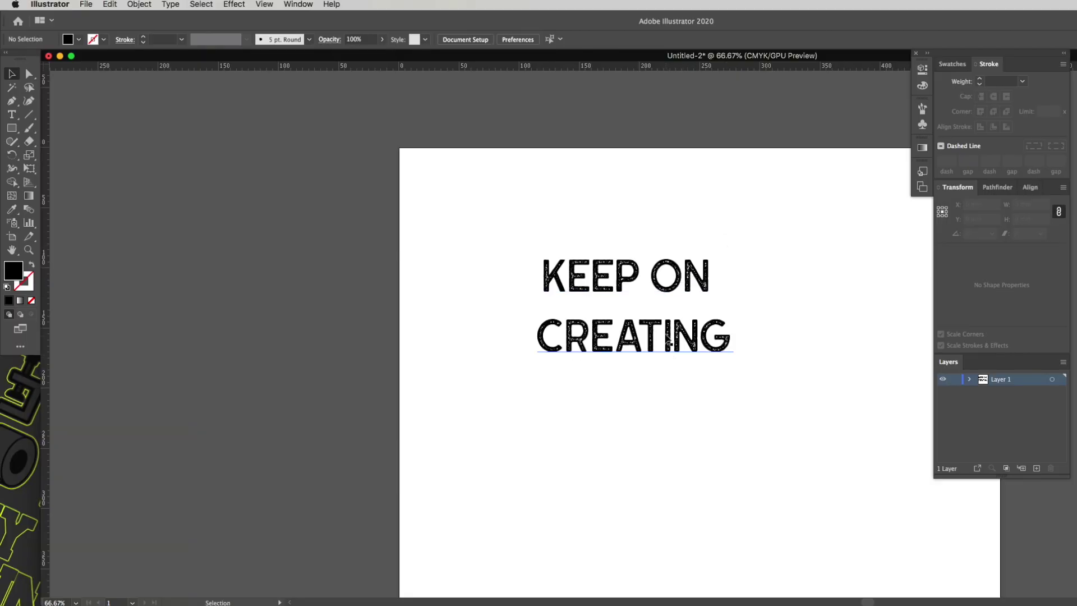
left_click(664, 343)
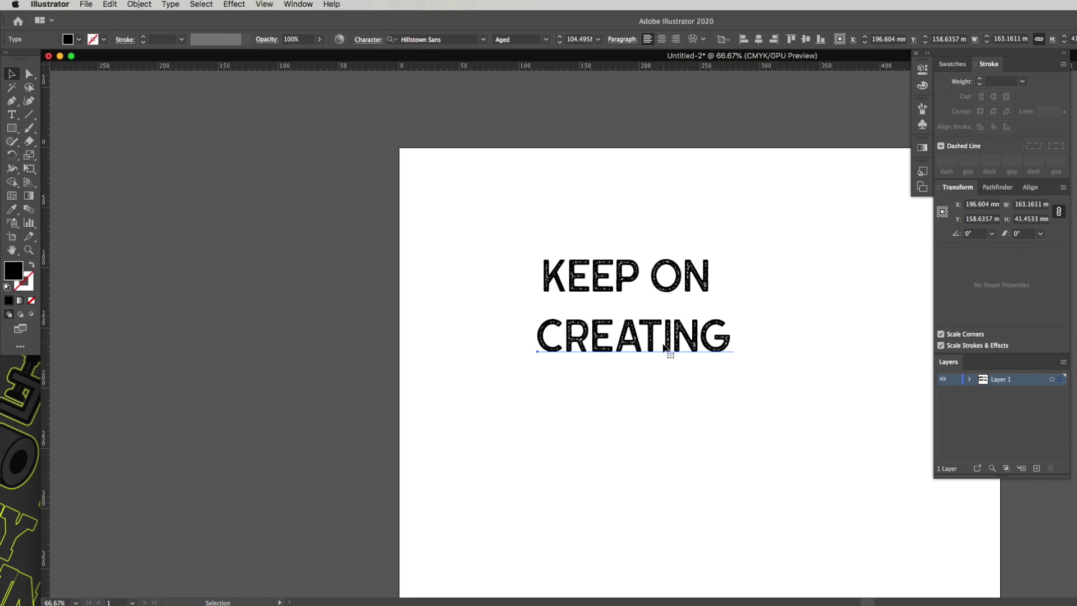
left_click(728, 235)
left_click_drag(816, 202, 487, 396)
key("super")
key("super+shift+o")
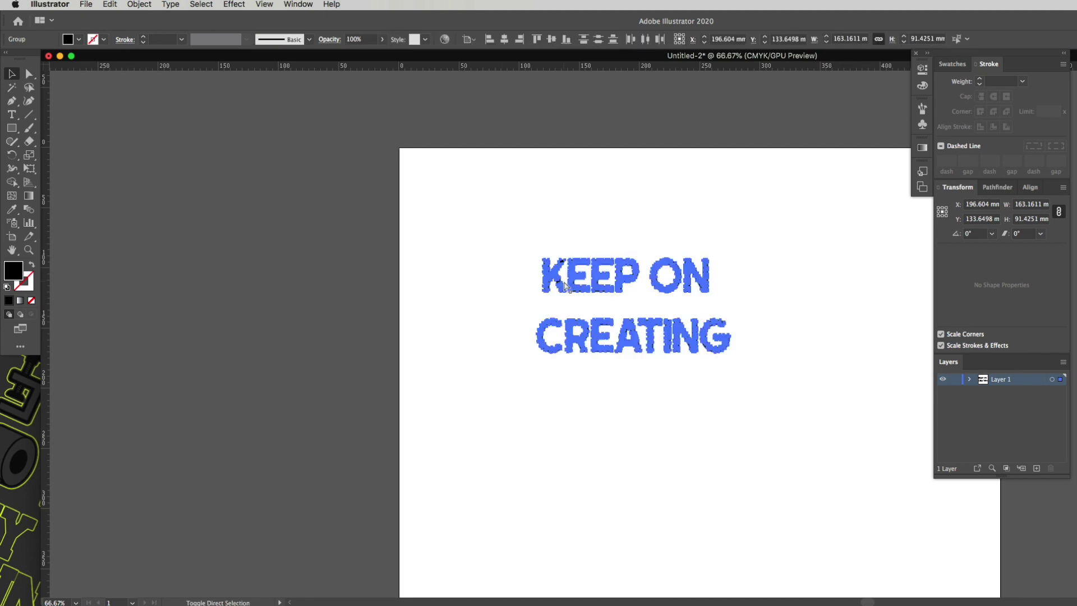
Step: Deselect the outlined text and select the KEEP ON and CREATING groups in turn to check how they are grouped
left_click(171, 3)
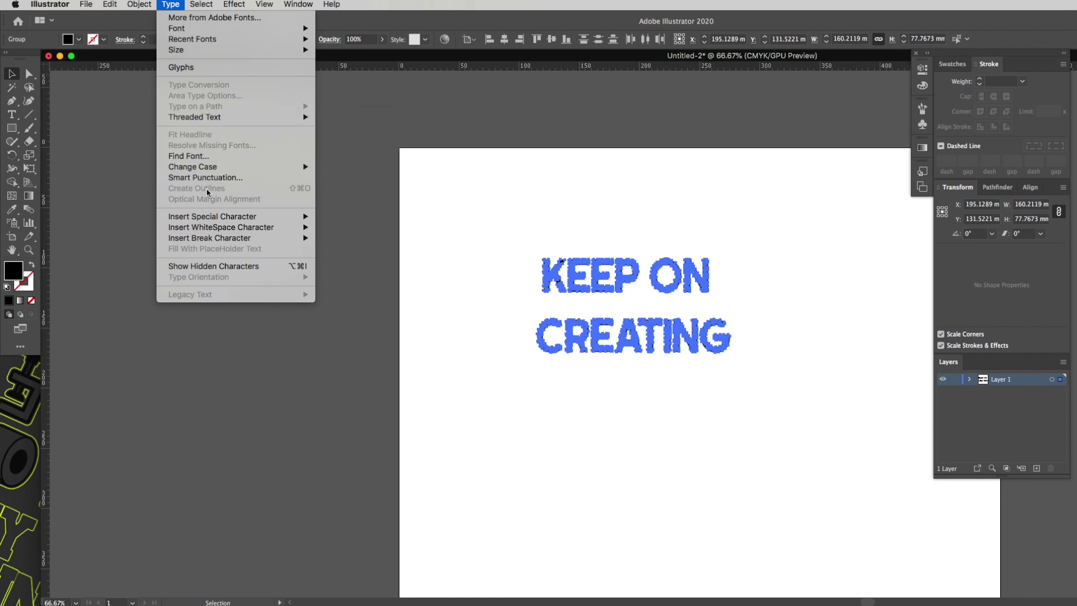
left_click(601, 212)
left_click(669, 221)
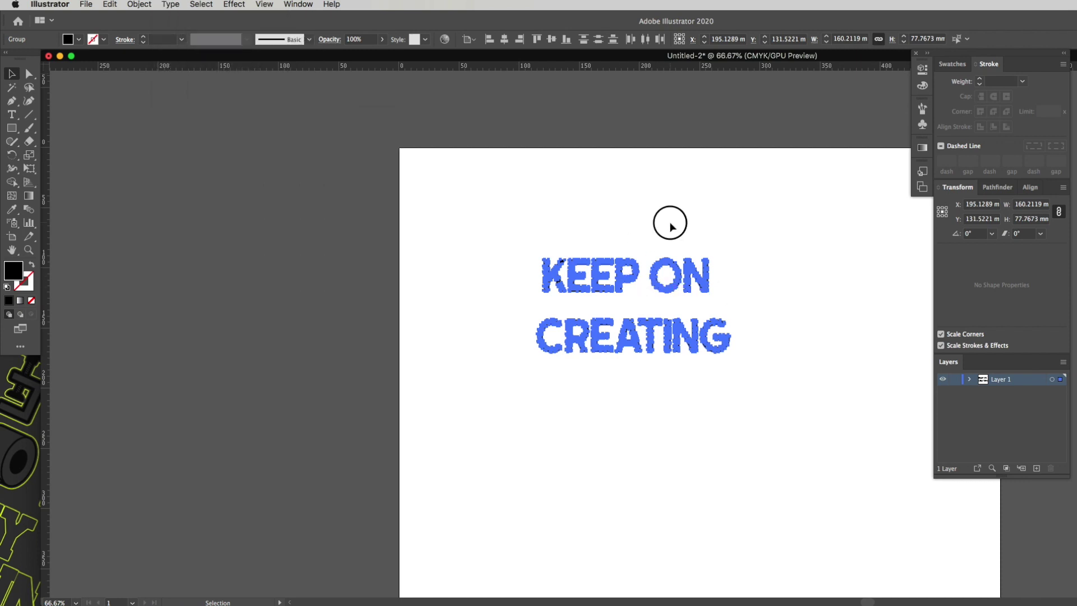
left_click(695, 283)
left_click(752, 276)
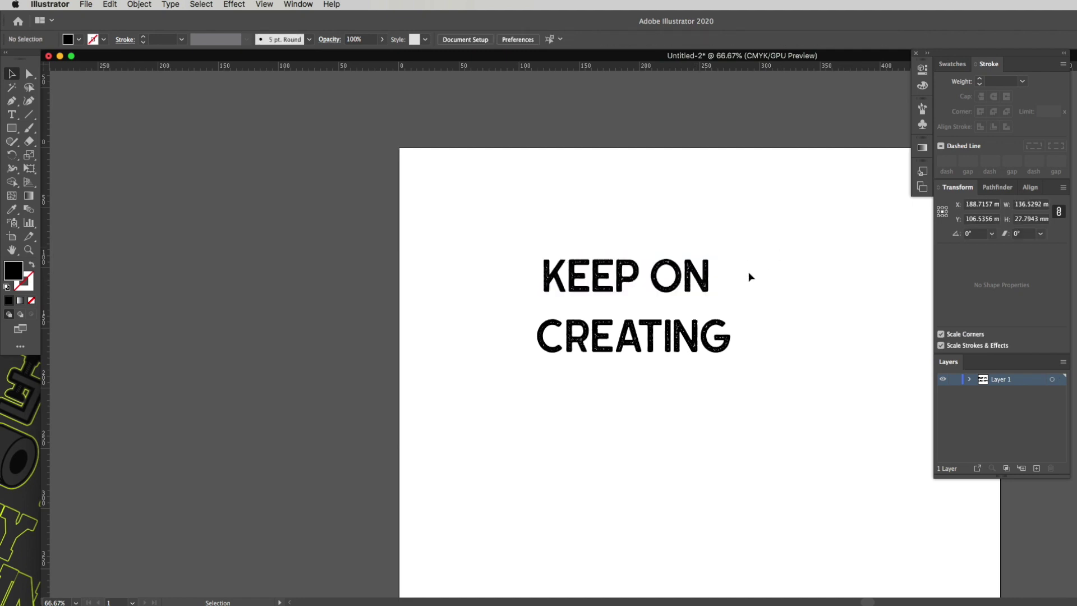
left_click(686, 346)
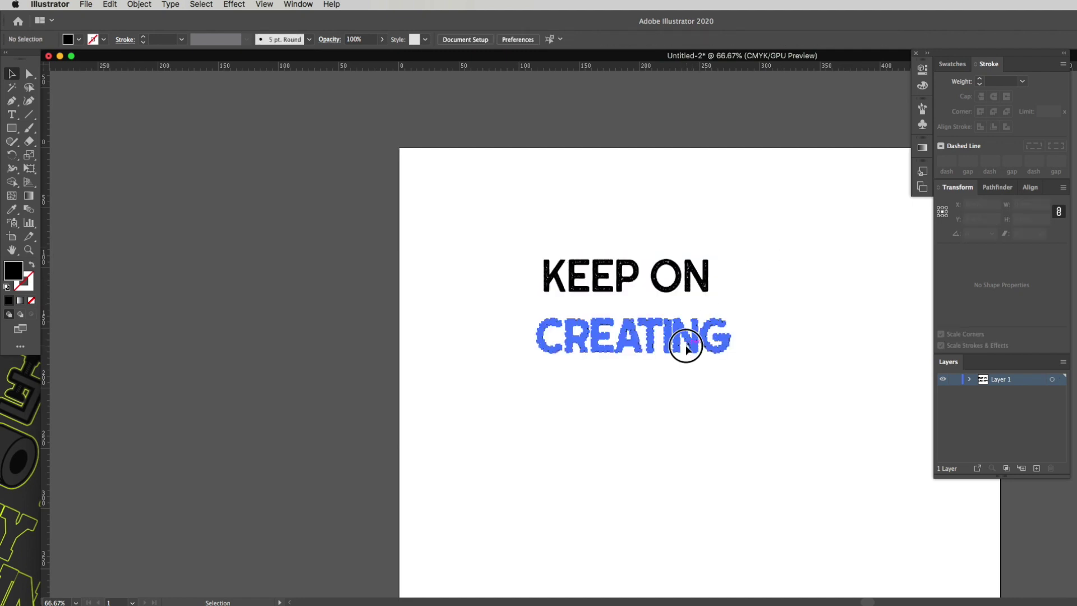
left_click(661, 290)
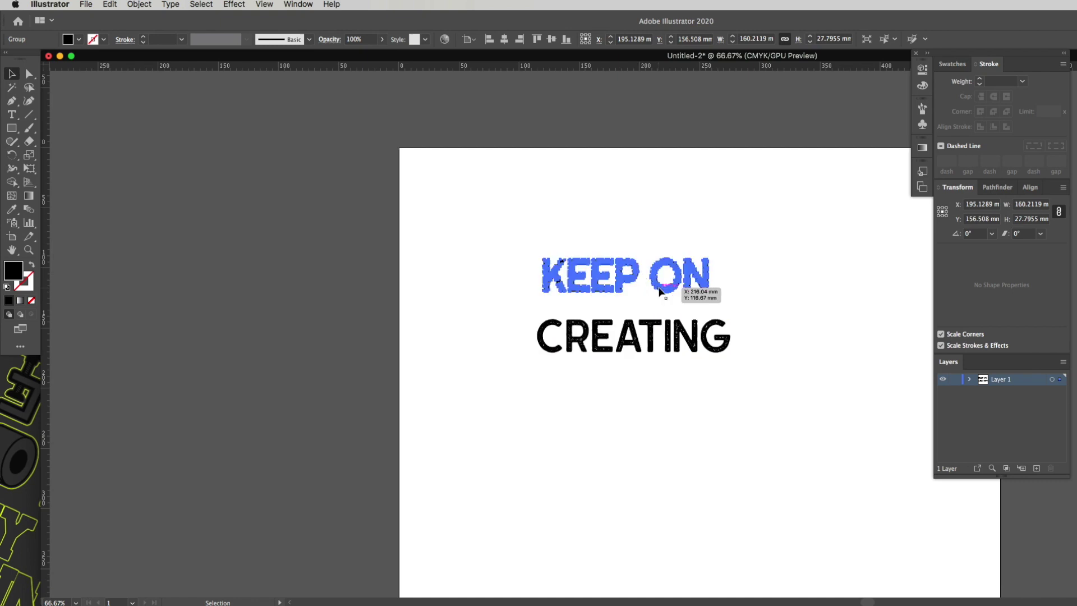
Step: Move the CREATING line up closer to KEEP ON and ungroup it into separate letters, undoing the trial letter moves
left_click_drag(632, 335, 634, 323)
left_click(748, 354)
left_click_drag(723, 332, 664, 348)
key("super+z")
key("super+z")
key("super+z")
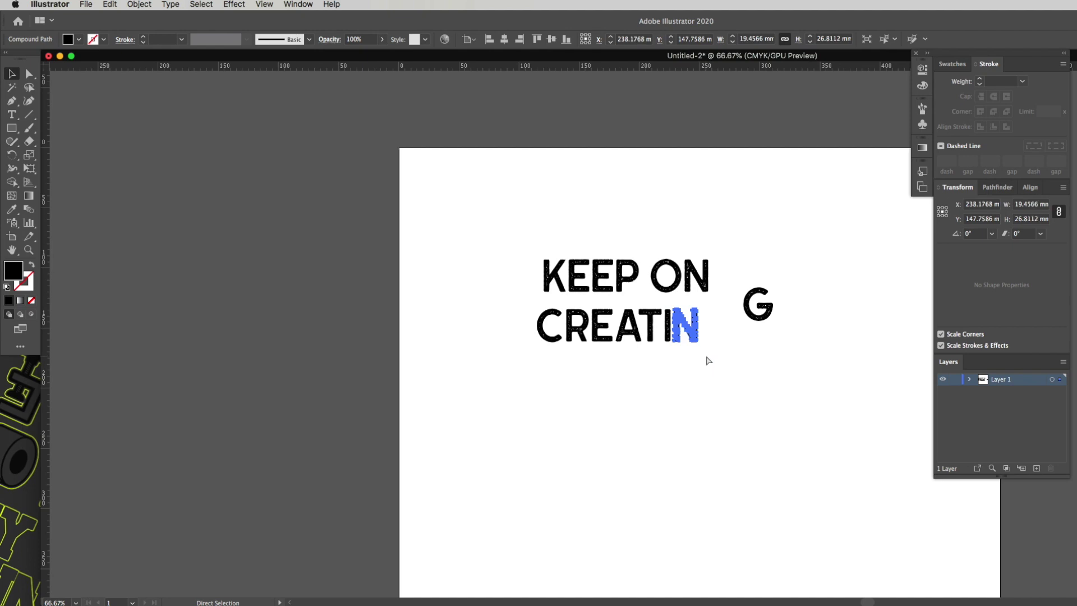
left_click(778, 370)
Step: Group the letters TING and the letters CREA into two separate groups
left_click_drag(693, 335, 646, 309)
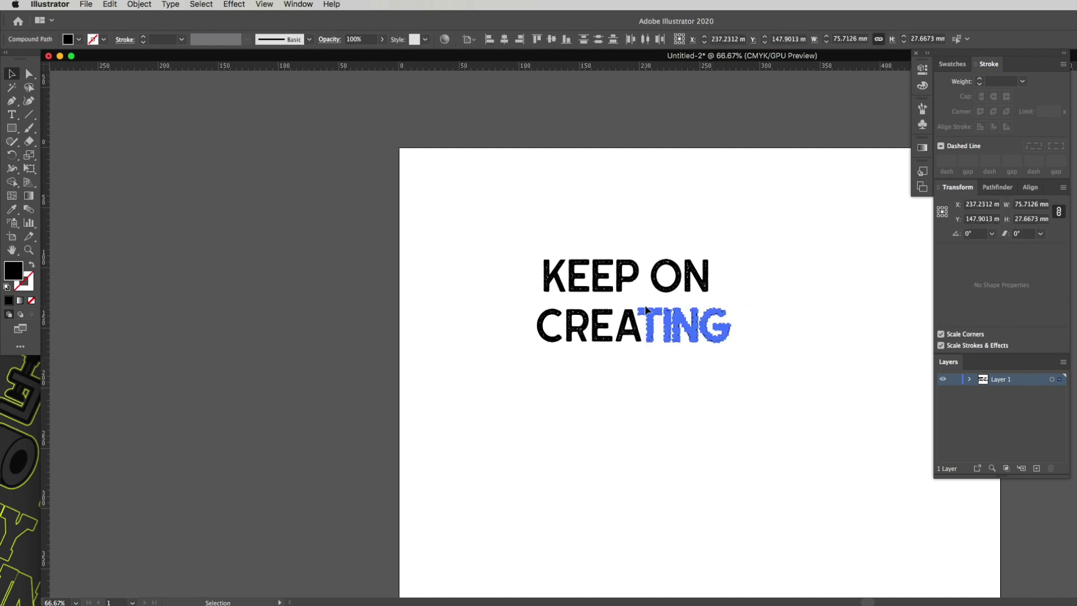
left_click_drag(513, 366, 634, 329)
key("super+g")
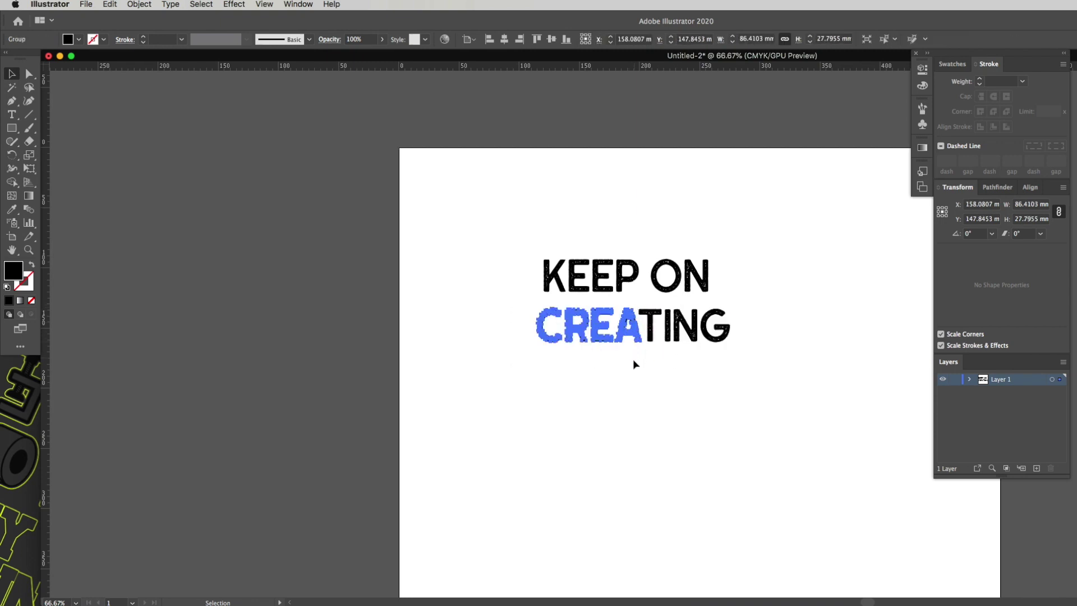
left_click(633, 360)
left_click_drag(635, 357, 542, 321)
left_click(542, 324)
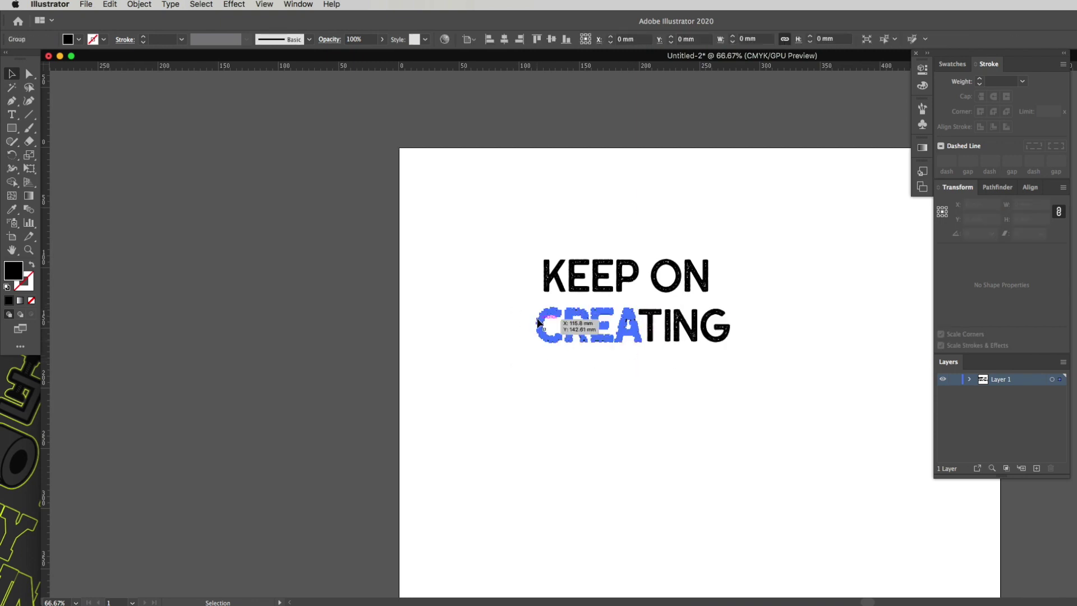
Step: Try moving the CREA and TING groups apart and undo the moves
mouse_move(748, 338)
left_mouse_down()
mouse_move(649, 312)
mouse_move(695, 329)
mouse_move(716, 322)
left_mouse_up()
left_click(675, 368)
left_click_drag(613, 341, 542, 354)
key("super+z")
key("super+z")
left_click(689, 395)
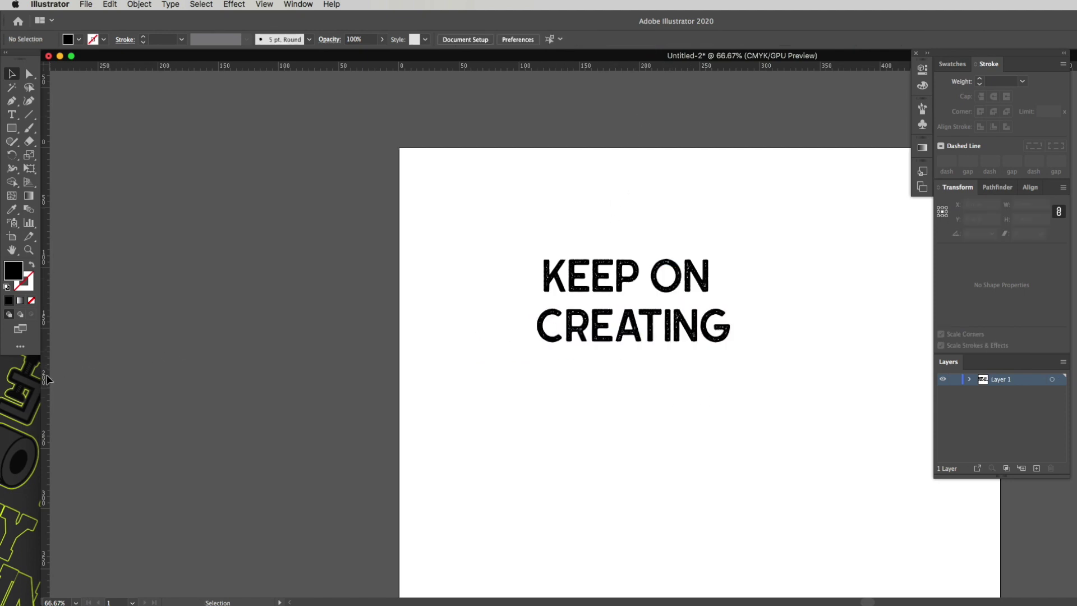
Step: Place two vertical guides along the outer edges of KEEP ON, at about X 120 mm and 256 mm
left_click_drag(511, 303, 543, 293)
left_click_drag(524, 243, 671, 348)
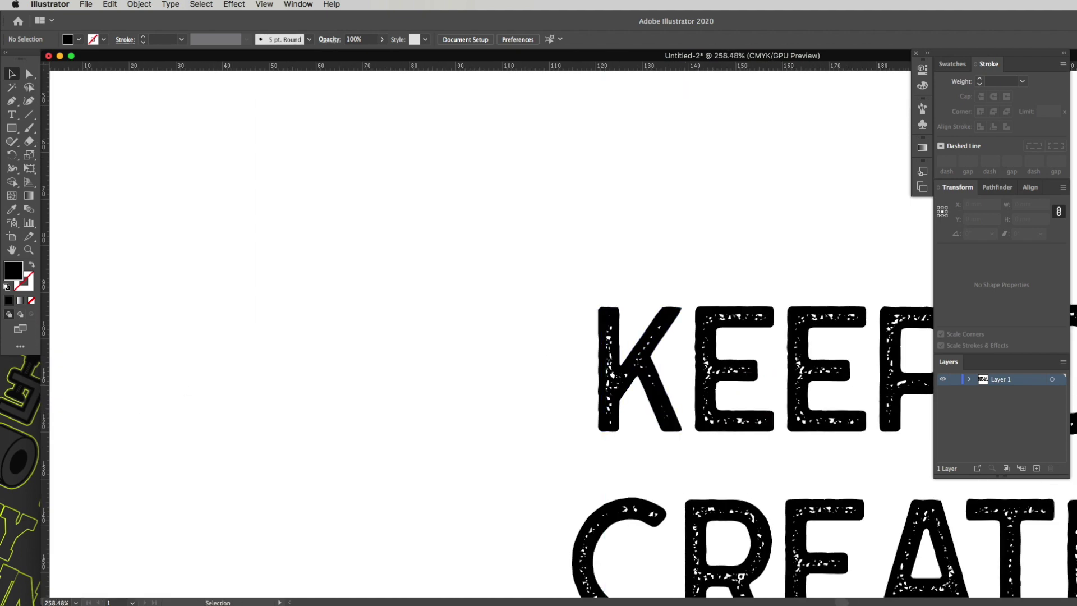
left_click_drag(217, 375, 598, 314)
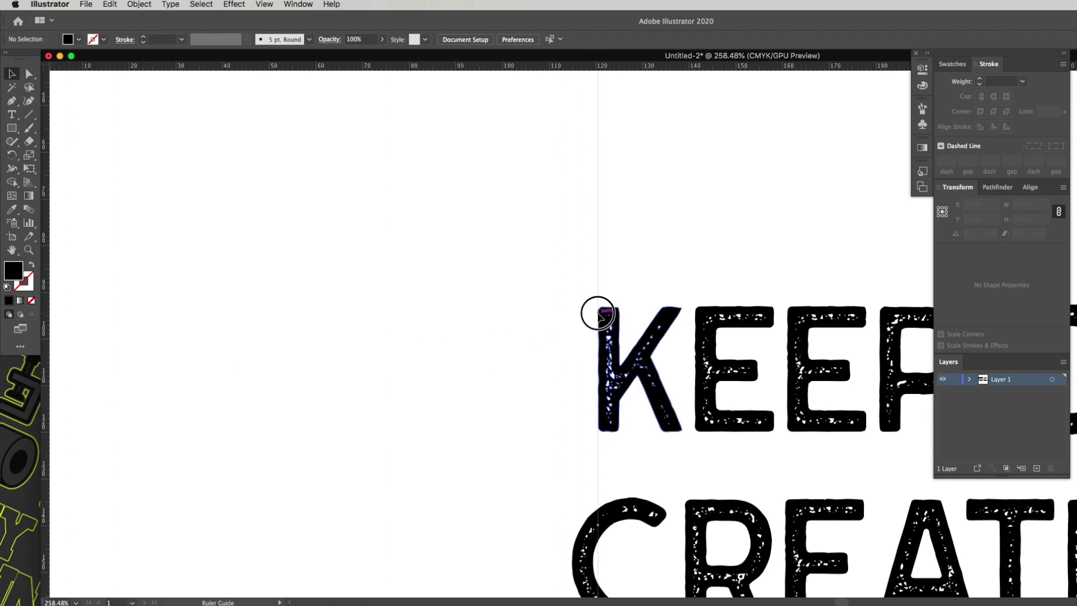
scroll(727, 391, "right", 10)
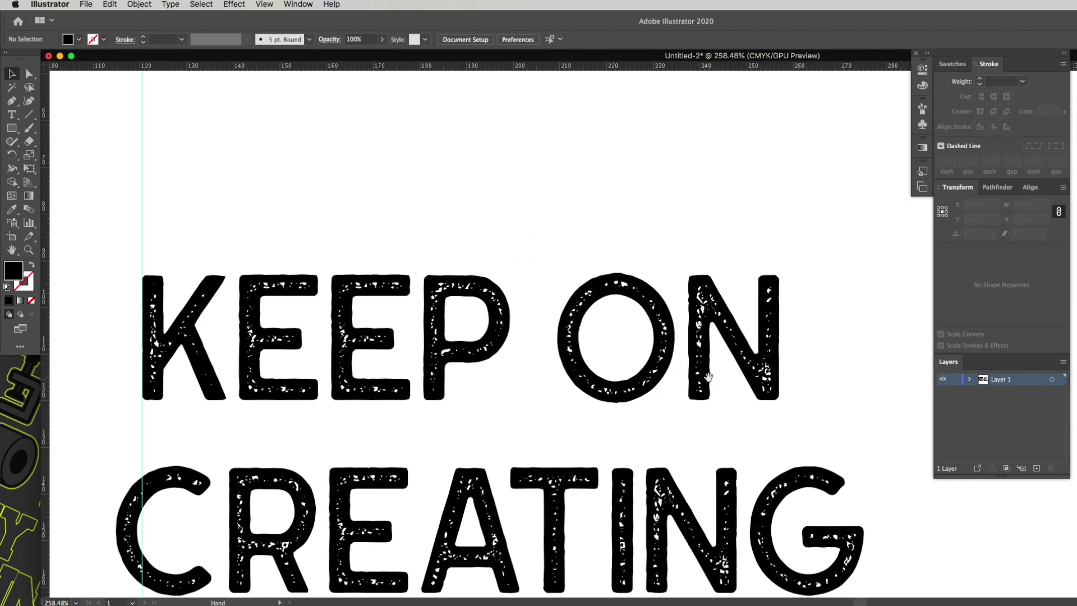
left_click_drag(44, 377, 778, 393)
key("ctrl+1")
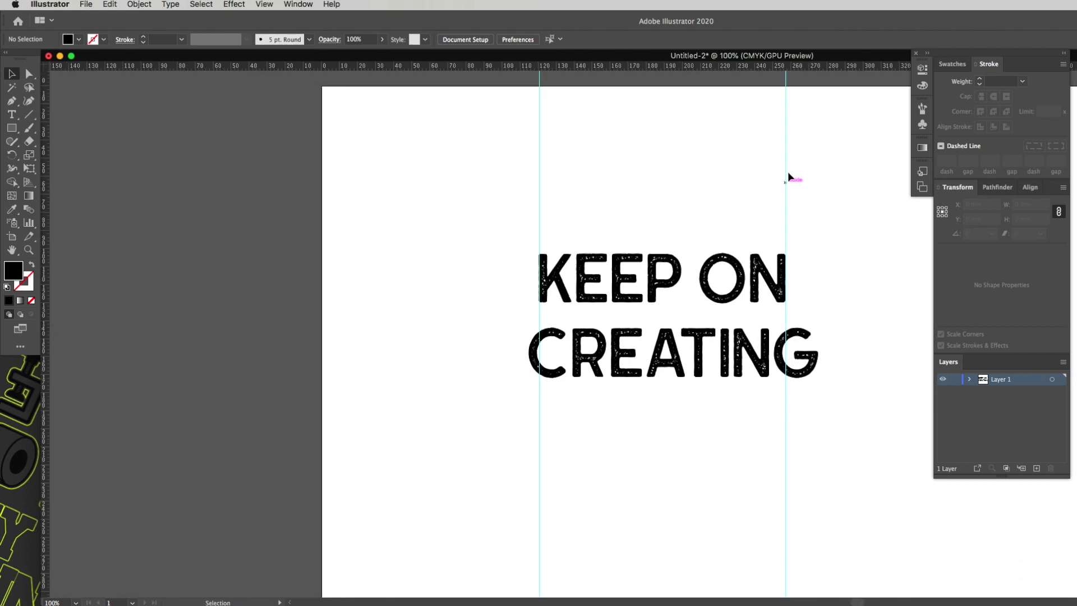
Step: Move the CREA group so the outer edge of its C meets the guide at the start of KEEP ON
left_click(679, 362)
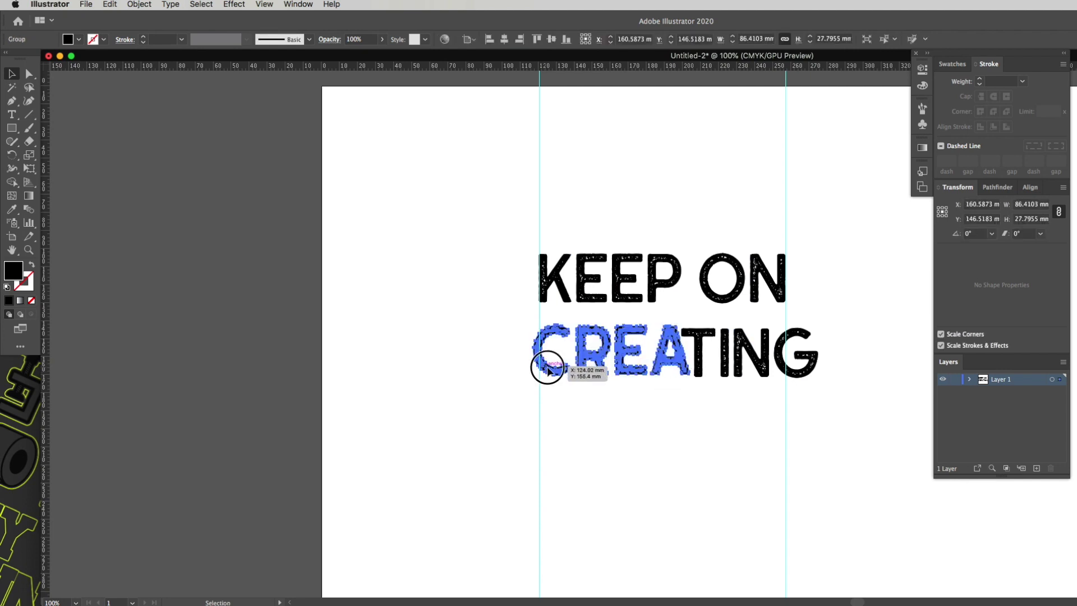
left_click(567, 399)
left_click_drag(551, 356, 539, 349)
left_click(570, 414)
Step: Move the TING group onto its own line below CREA, starting at the same guide, with a gap between the lines
left_click_drag(701, 335, 623, 378)
left_click(596, 415)
left_click(623, 430)
key("super+minus")
key("super+minus")
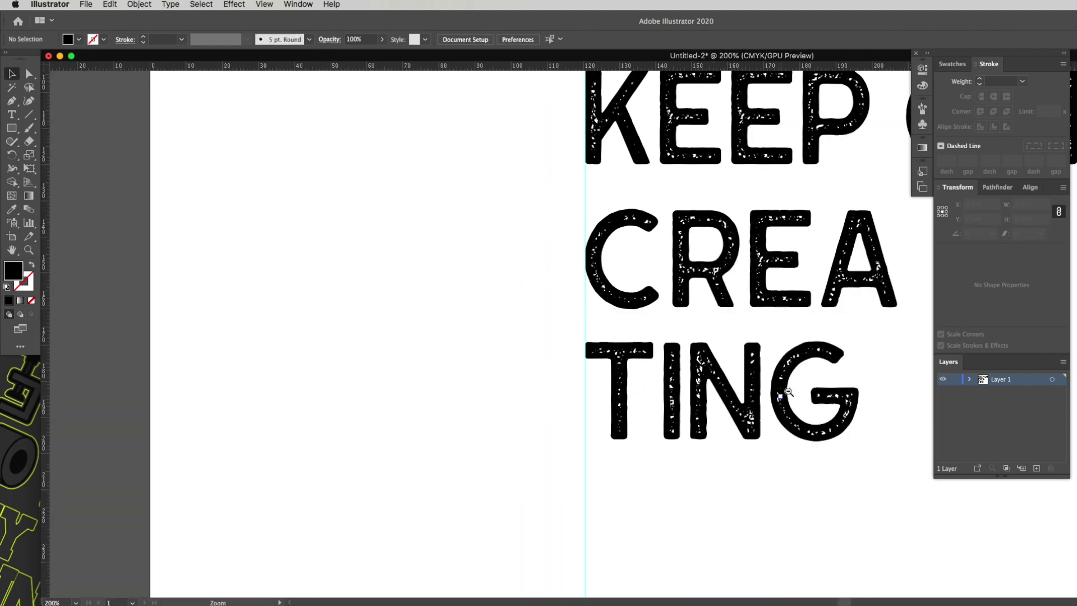
left_click_drag(928, 342, 675, 310)
key("super+minus")
key("super+minus")
mouse_move(531, 355)
left_mouse_down()
mouse_move(591, 374)
mouse_move(546, 348)
left_mouse_up()
left_click_drag(652, 357, 653, 388)
Step: Scale the CREA group proportionally to about 136.2 mm wide so it spans both guides
left_click(699, 295)
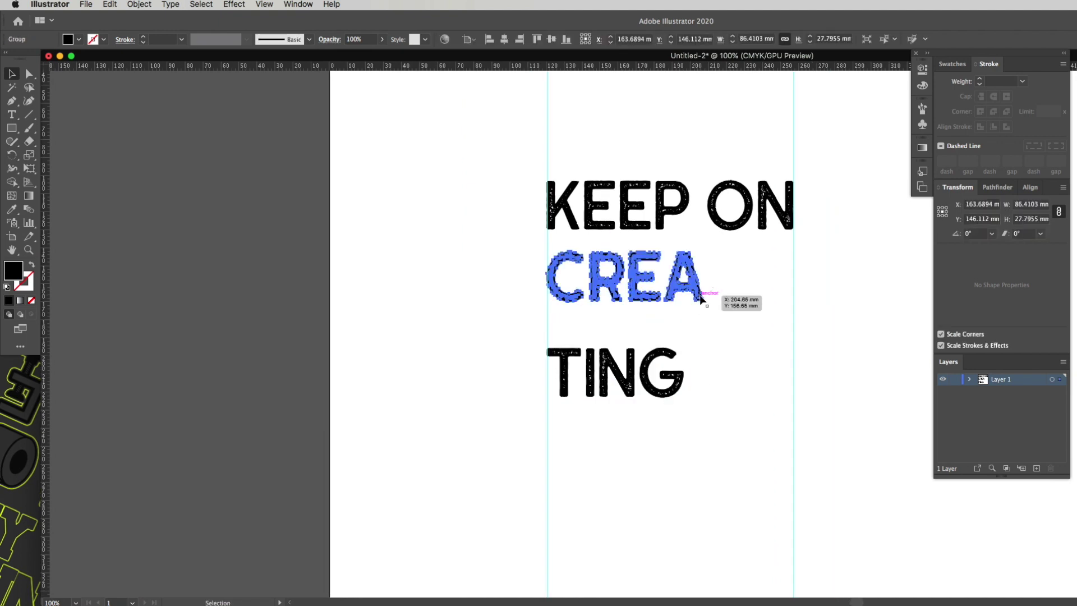
key("e")
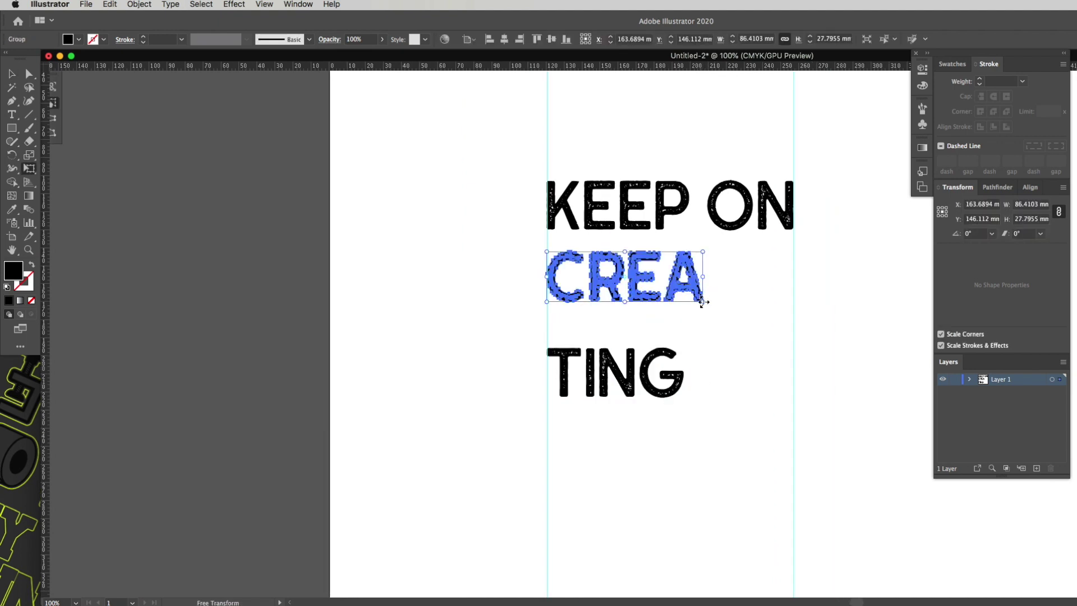
left_click_drag(703, 302, 793, 329)
key("v")
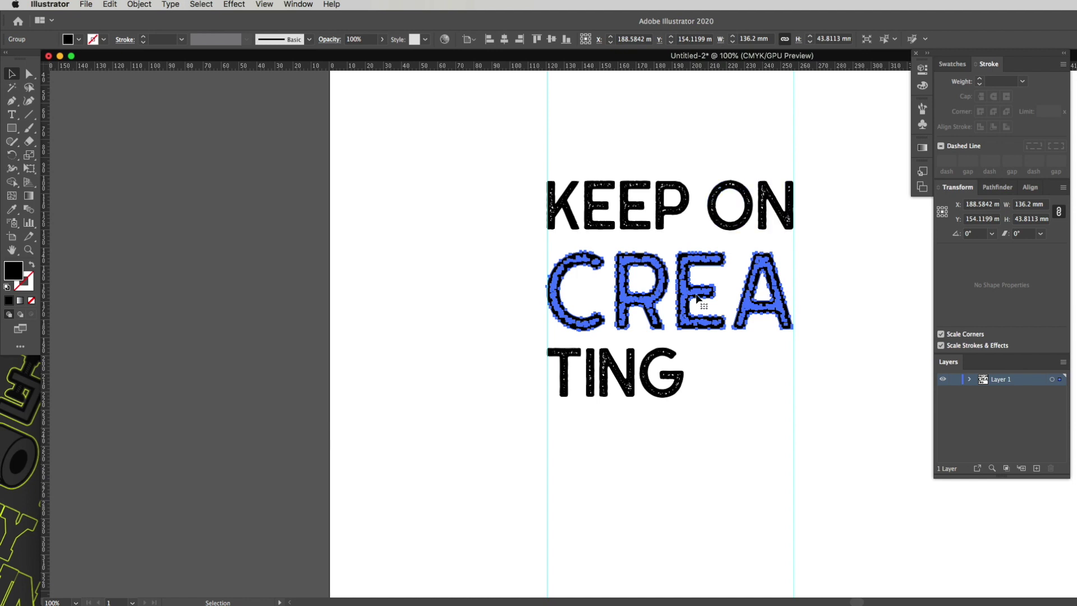
Step: Scale the TING group proportionally to about 136.5 mm wide so it spans both guides, and deselect it
left_click(684, 443)
left_click(654, 394)
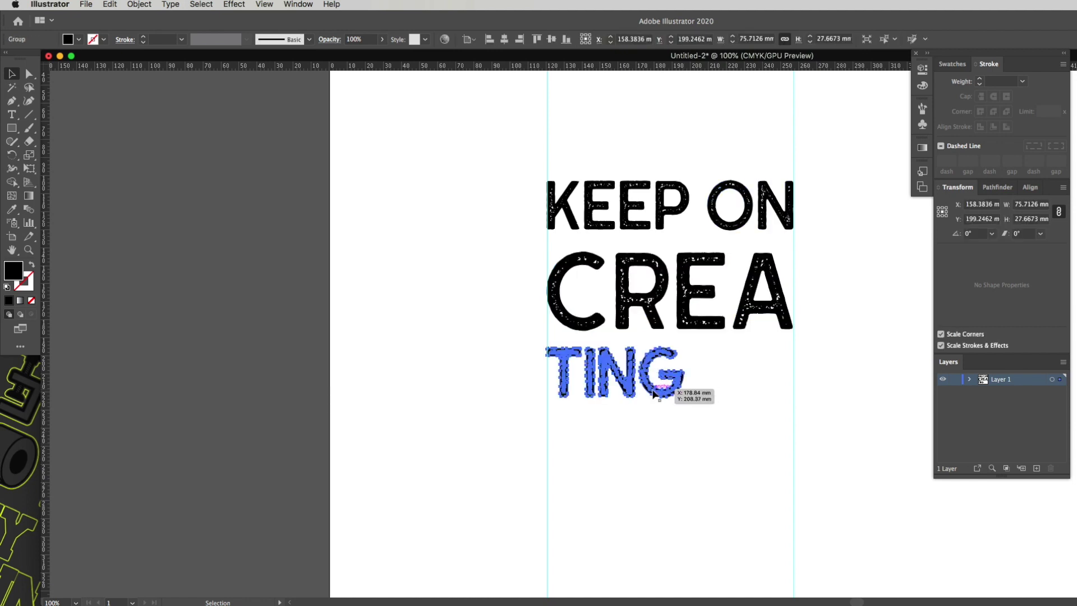
key("e")
left_click_drag(684, 399, 793, 438)
key("v")
left_click(834, 418)
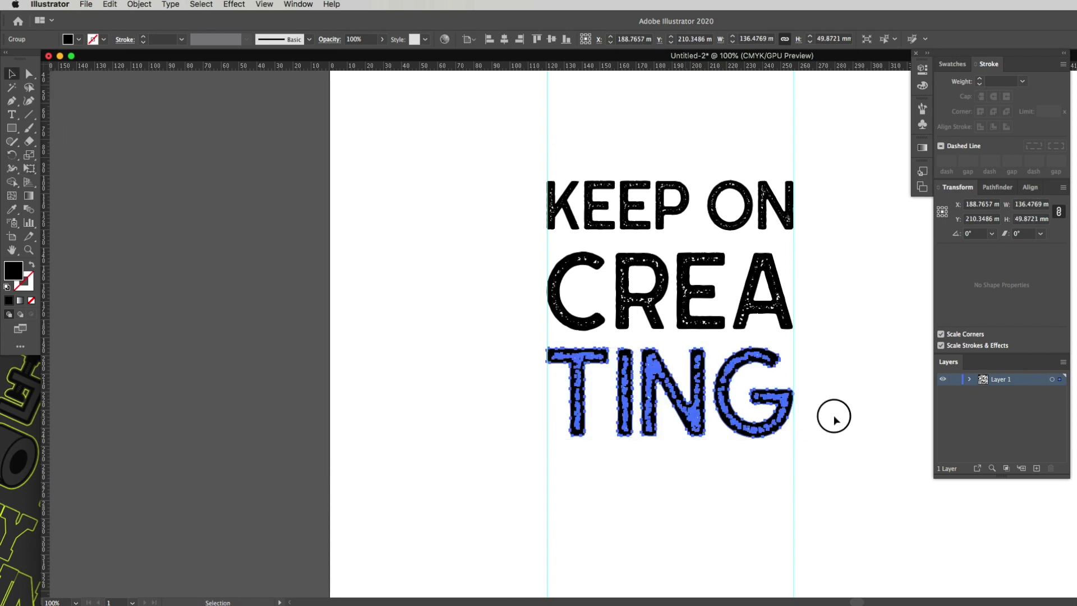
Step: Move the CREA group slightly up toward KEEP ON and deselect it
key("space")
left_click_drag(780, 367, 761, 382)
left_click_drag(817, 342, 804, 350)
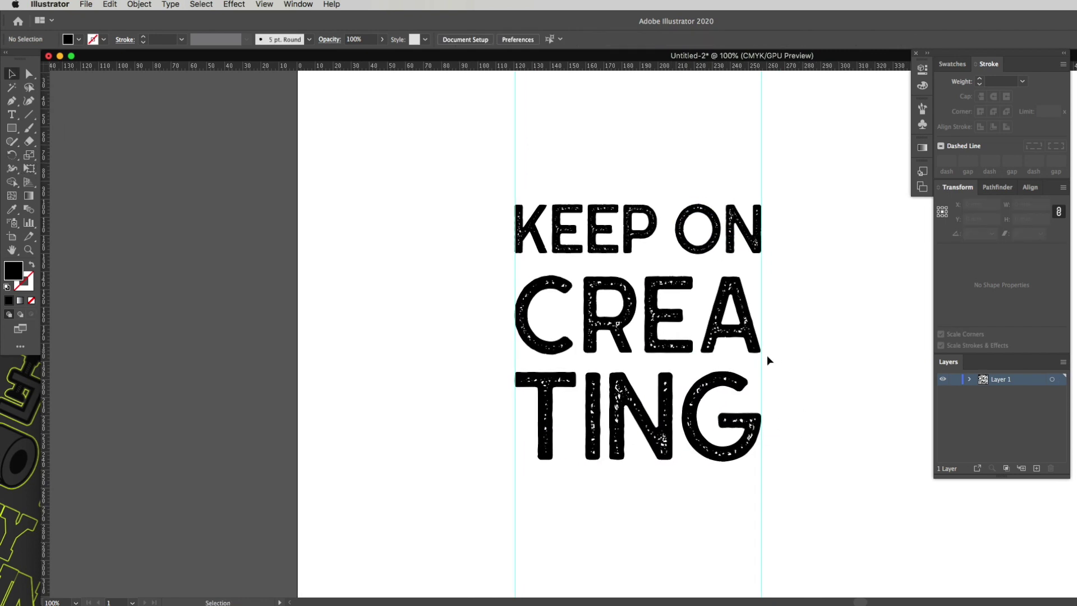
left_click_drag(717, 308, 721, 297)
left_click(780, 322)
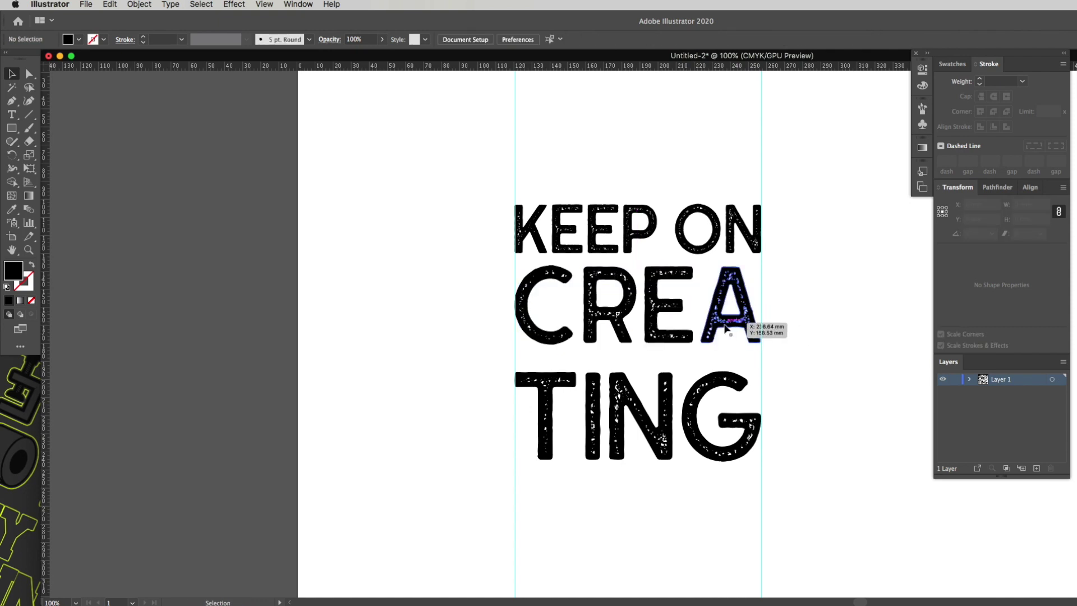
Step: Move CREA above KEEP ON and TING up directly beneath KEEP ON, and hide the guides
left_click_drag(725, 328, 726, 174)
left_click_drag(712, 383, 707, 268)
left_click(810, 303)
left_click_drag(800, 334, 774, 400)
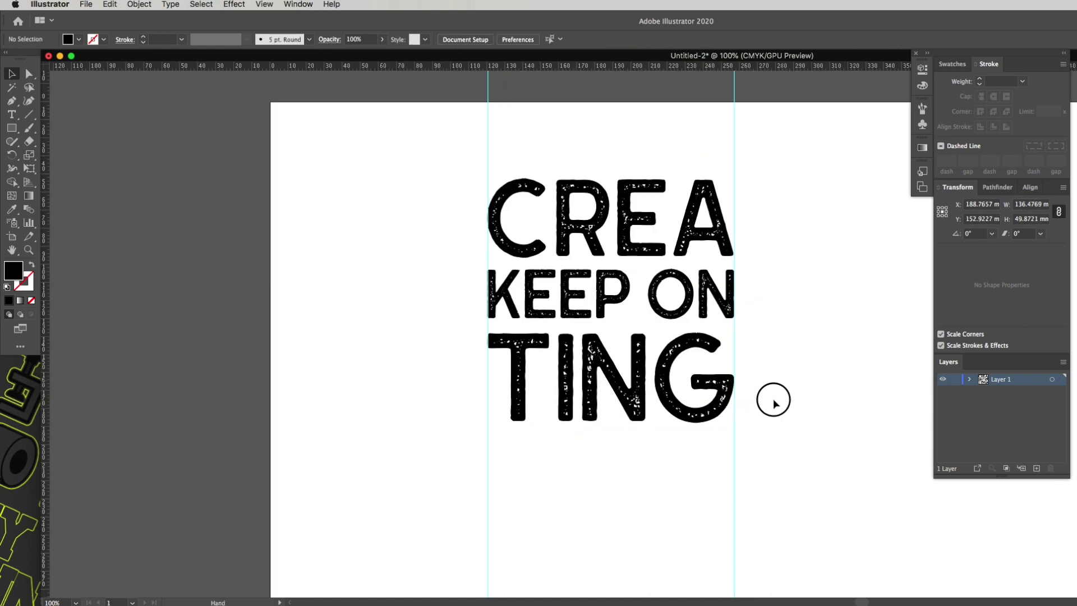
key("super+semicolon")
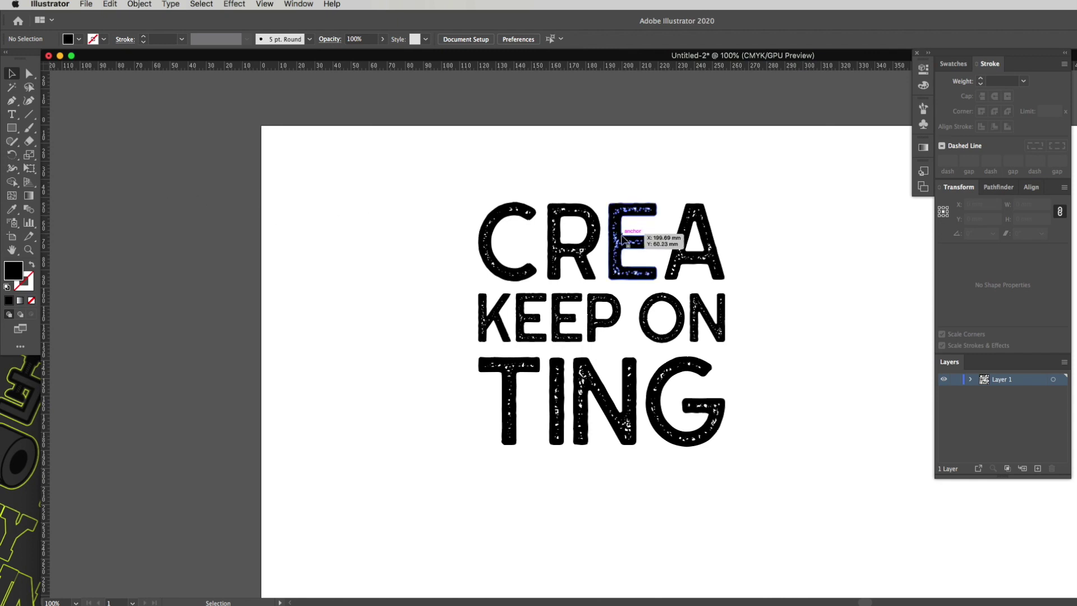
Step: Draw a black spacer rectangle about 5.75 x 7.56 mm filling the gap between the R of CREA and KEEP ON
key("m")
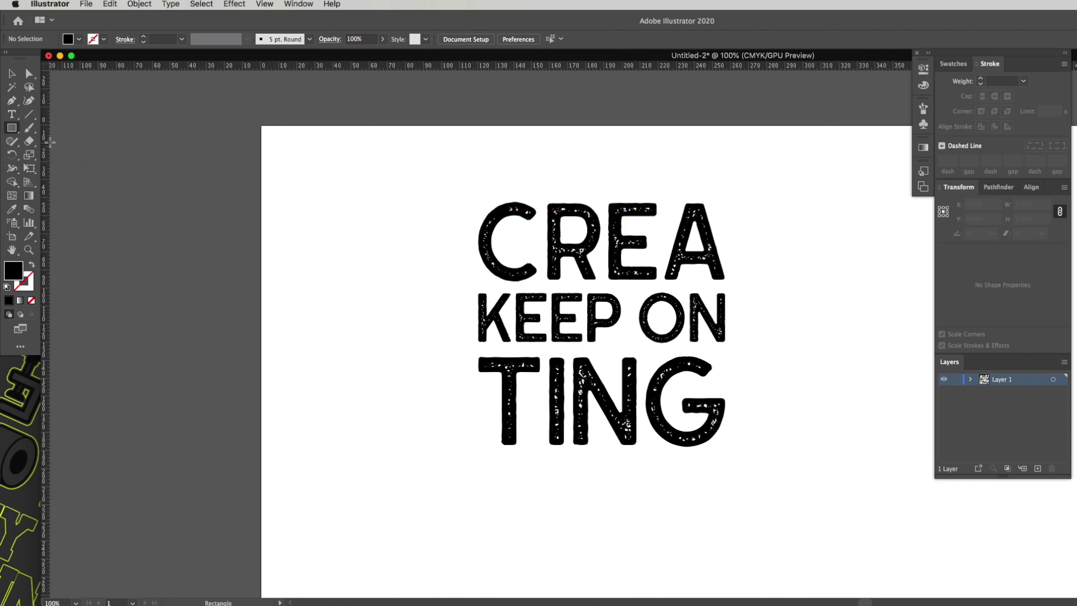
left_click(11, 128)
key("super+space")
left_click_drag(544, 273, 723, 348)
left_click_drag(634, 314, 595, 365)
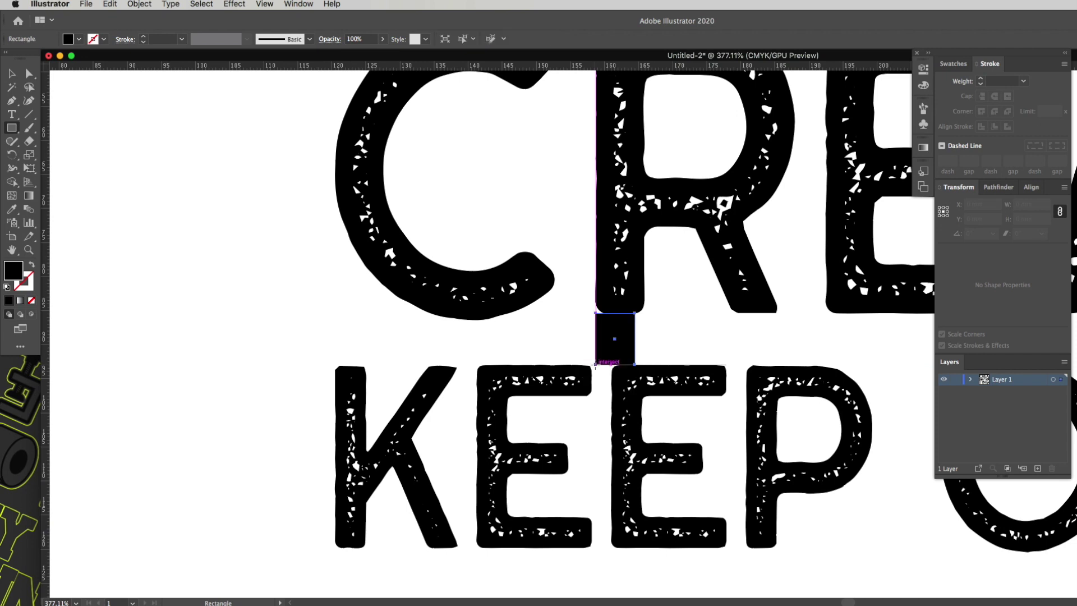
Step: Move the spacer rectangle directly below KEEP ON, raise TING to meet its lower edge, and delete the rectangle
left_click_drag(697, 360, 597, 144)
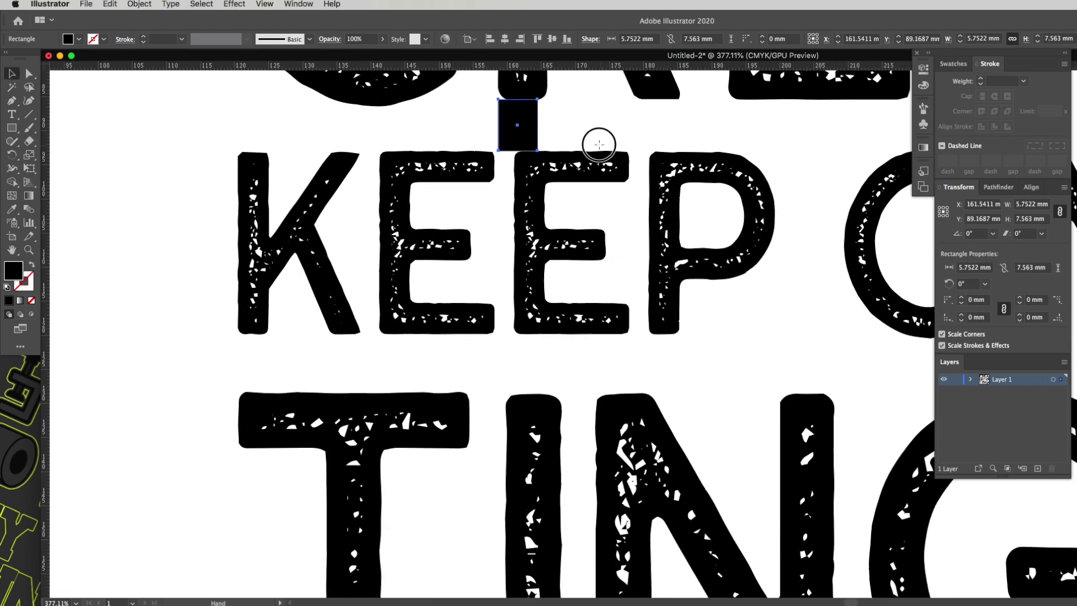
left_click_drag(527, 130, 526, 361)
left_click_drag(545, 424, 545, 414)
left_click(516, 348)
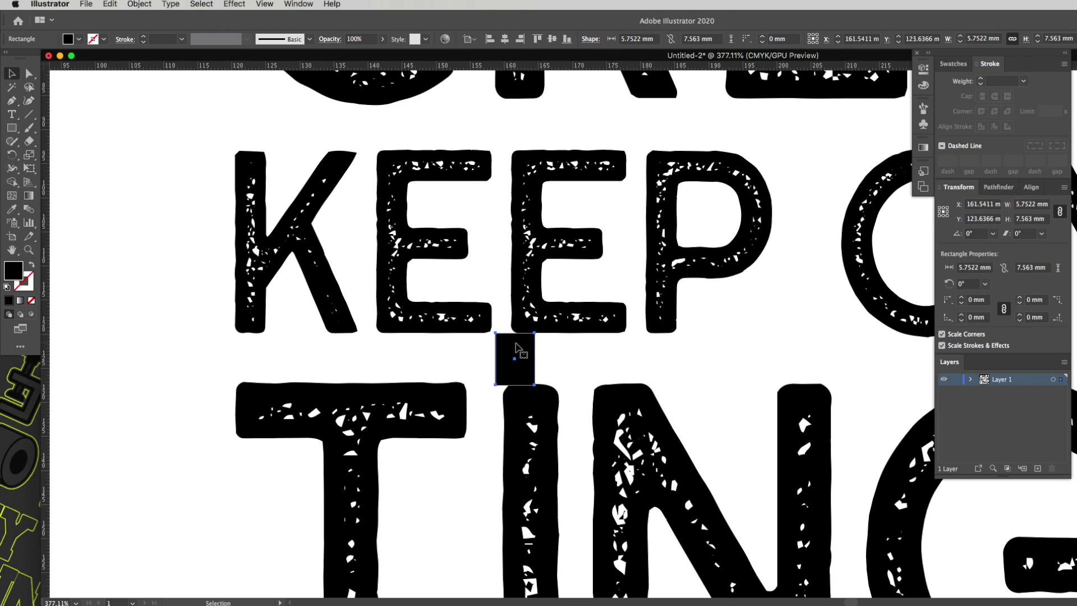
key("Delete")
key("ctrl+1")
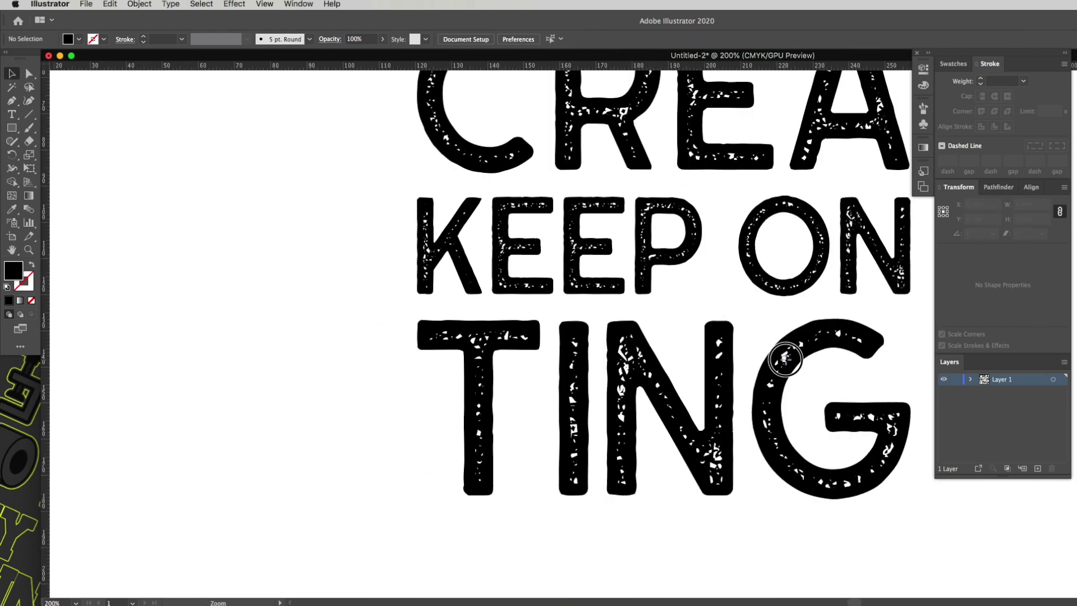
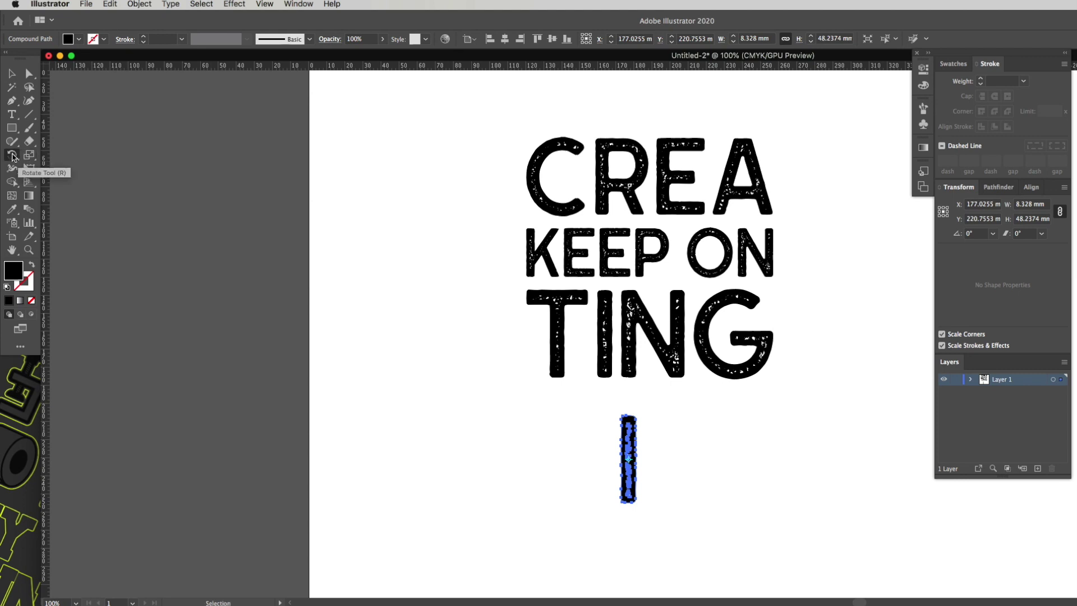
Step: Rotate the spare letter I to 270° so it lies horizontal, and place copies across the left and right ends of TING
left_click(13, 155)
left_click_drag(605, 409, 679, 491)
key("v")
left_click_drag(627, 460, 701, 331)
key("a")
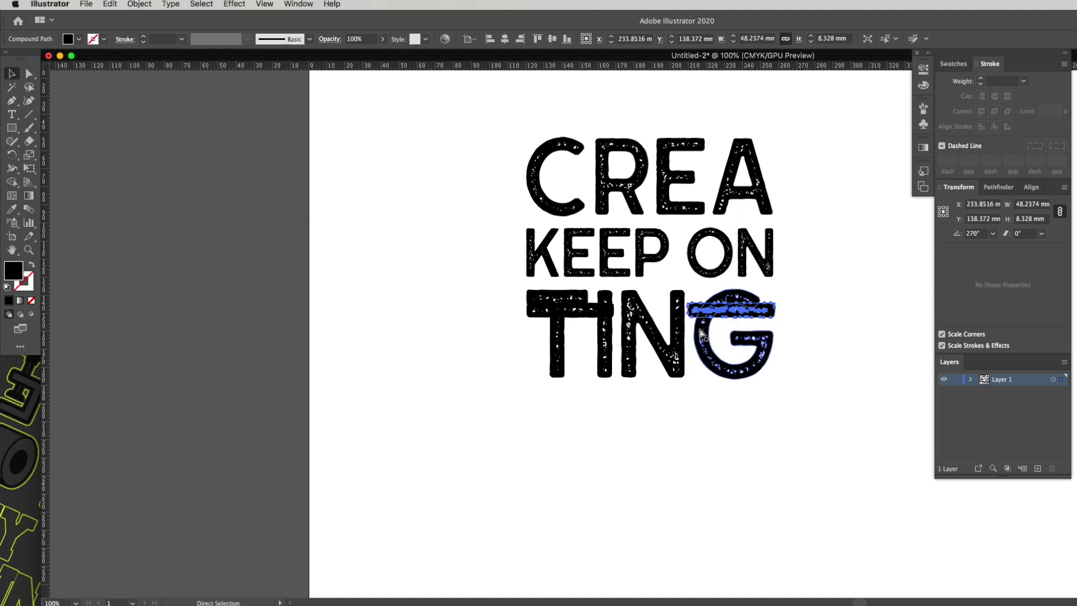
Step: Show the guides, align the right bar with the right guide, and copy it inward to bridge the gap between the end bars
key("v")
key("a")
key("super+semicolon")
left_click_drag(758, 290, 920, 387)
left_click_drag(761, 349, 583, 347)
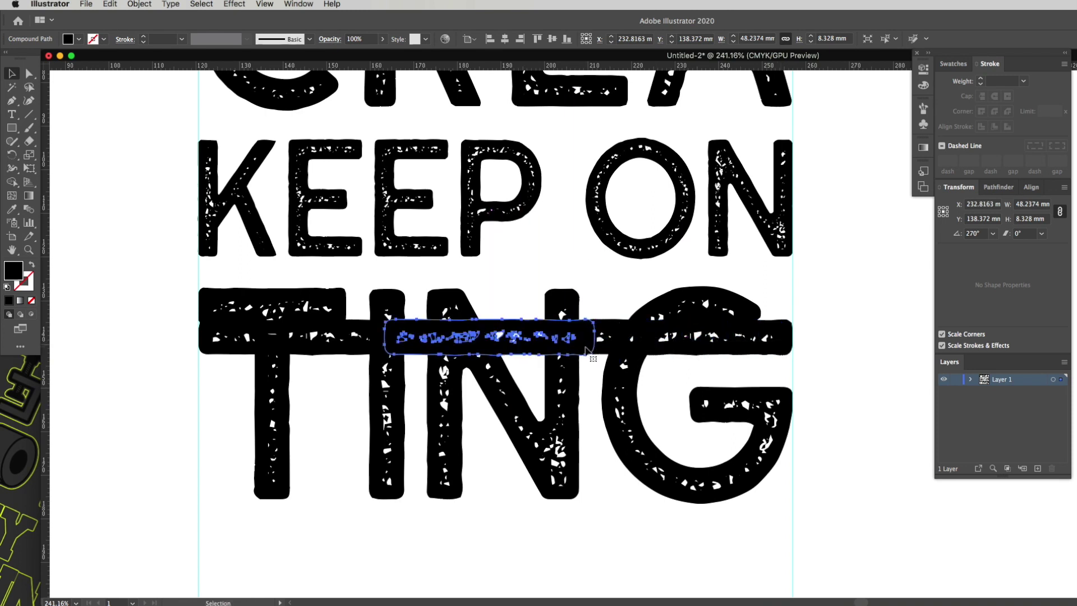
Step: Move the three overlapping bar pieces together to just below TING
left_click(609, 327, "shift")
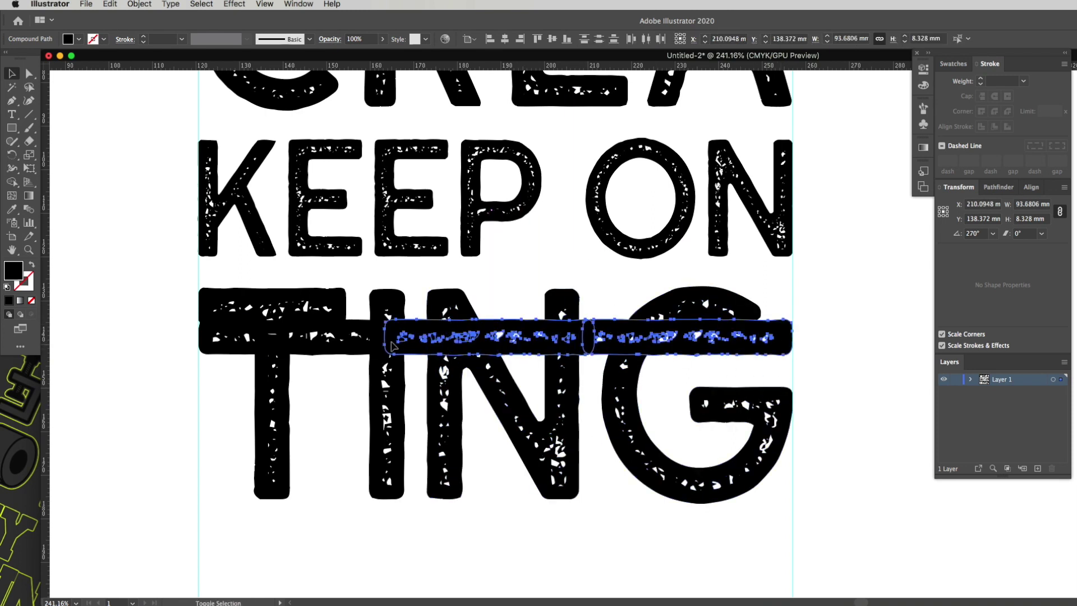
left_click(292, 331, "shift")
left_click_drag(638, 338, 651, 523)
left_click(807, 547)
left_click(697, 526, "alt+super")
left_click(697, 526, "alt+super")
left_click_drag(563, 561, 555, 489)
Step: Unite the three overlapping bar pieces beneath TING into one full-width bar and deselect it
left_click_drag(741, 349, 452, 307)
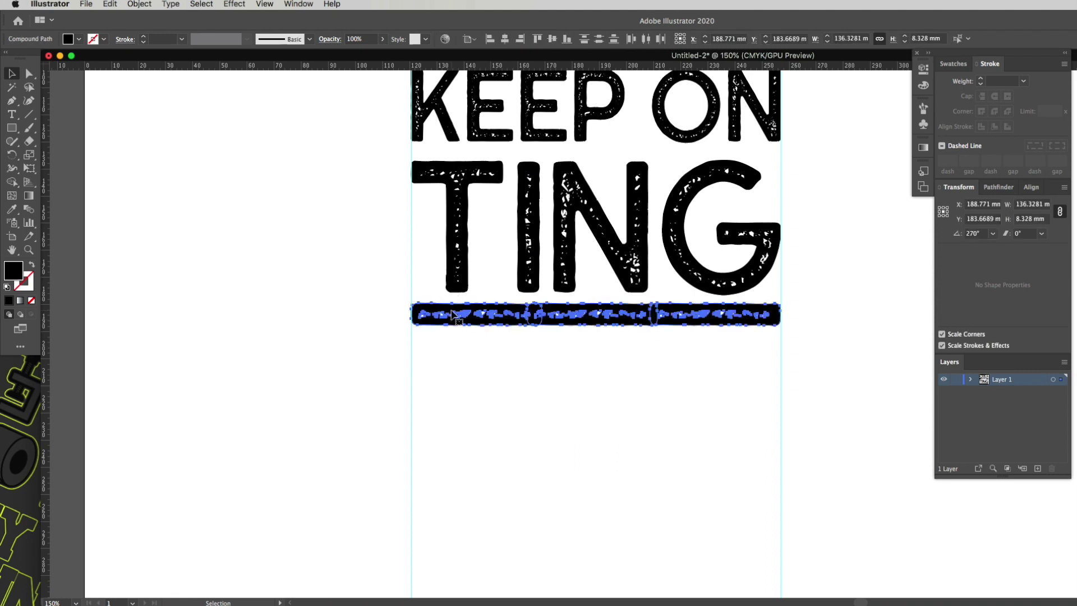
left_click(995, 190)
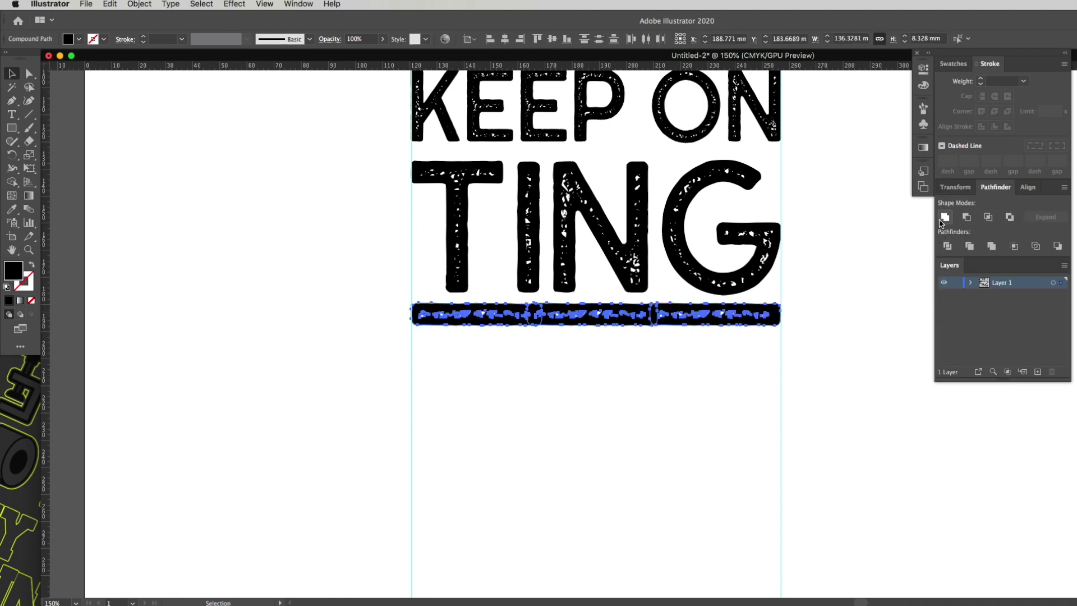
left_click(946, 217)
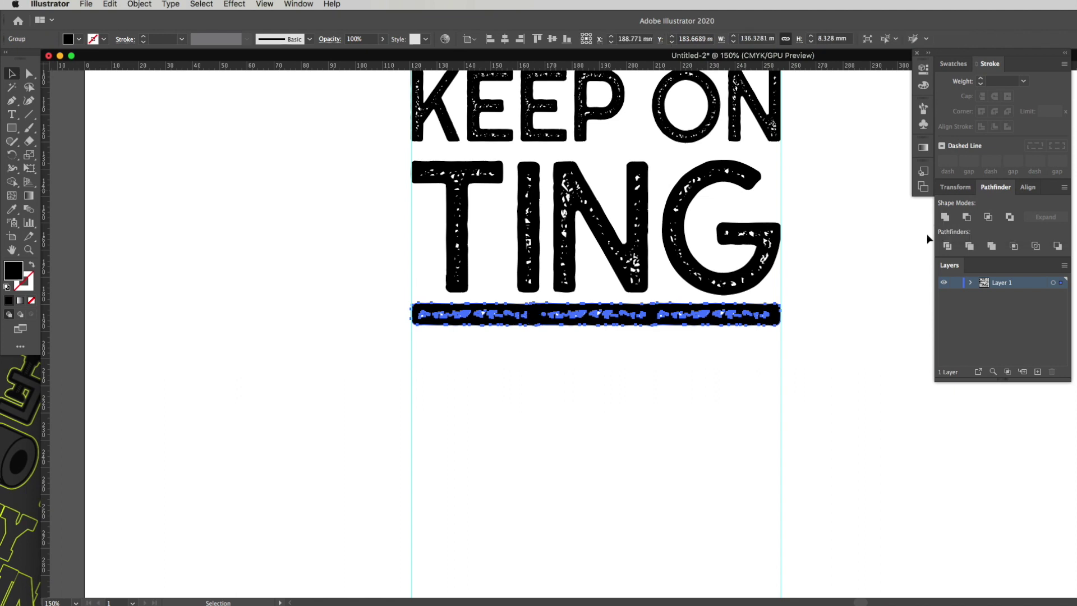
left_click(624, 351)
left_click(698, 323)
left_click(668, 358)
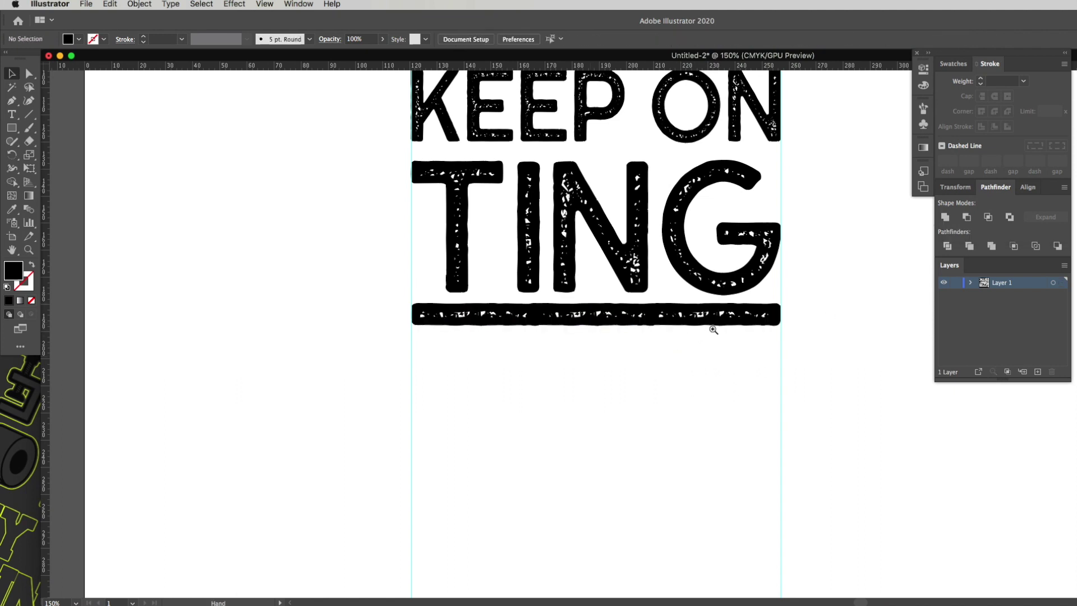
Step: Copy the underline bar straight up to just above CREA, and lower the bottom bar slightly to even out its gap
key("super+minus")
key("super+minus")
left_click_drag(709, 327, 583, 432)
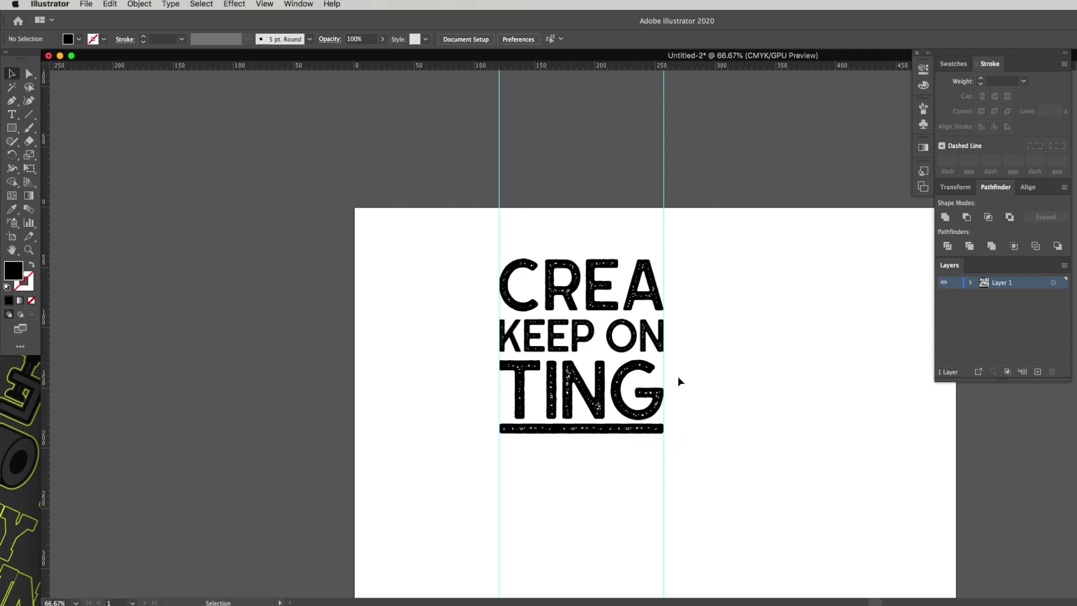
left_click(643, 432)
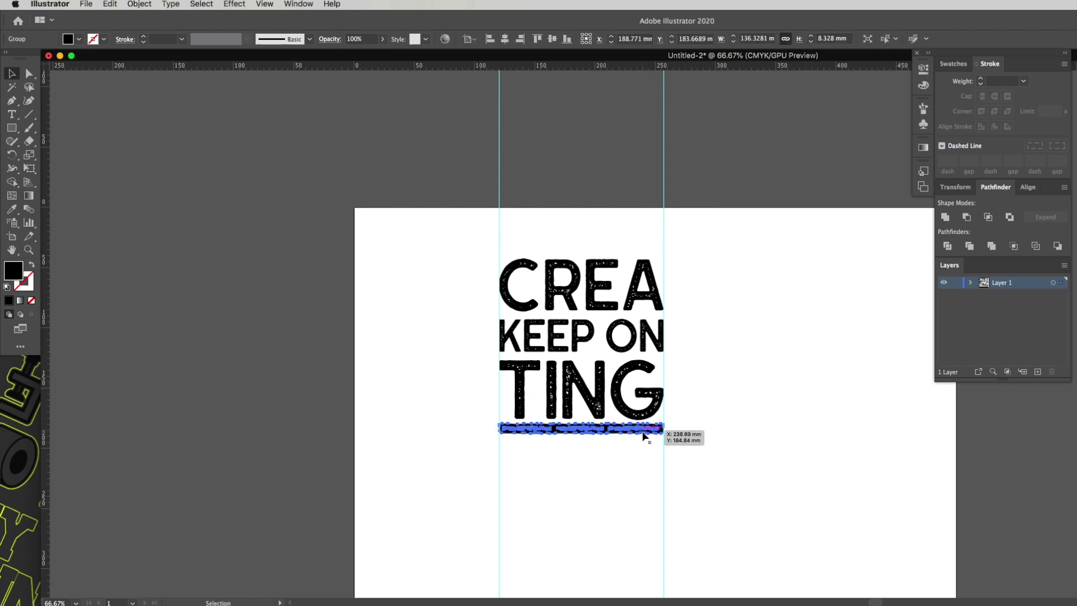
left_click_drag(643, 434, 656, 248)
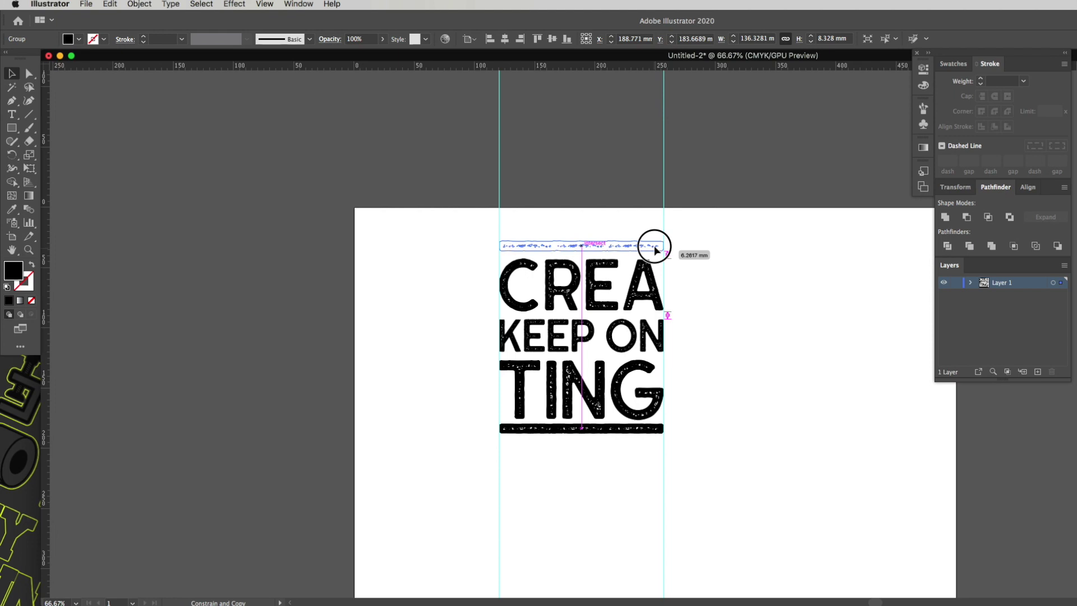
left_click_drag(655, 251, 655, 250)
mouse_move(658, 430)
left_mouse_down()
mouse_move(655, 461)
mouse_move(657, 436)
left_mouse_up()
Step: Deselect the lettering and bars and hide the guides
left_click_drag(738, 460, 456, 245)
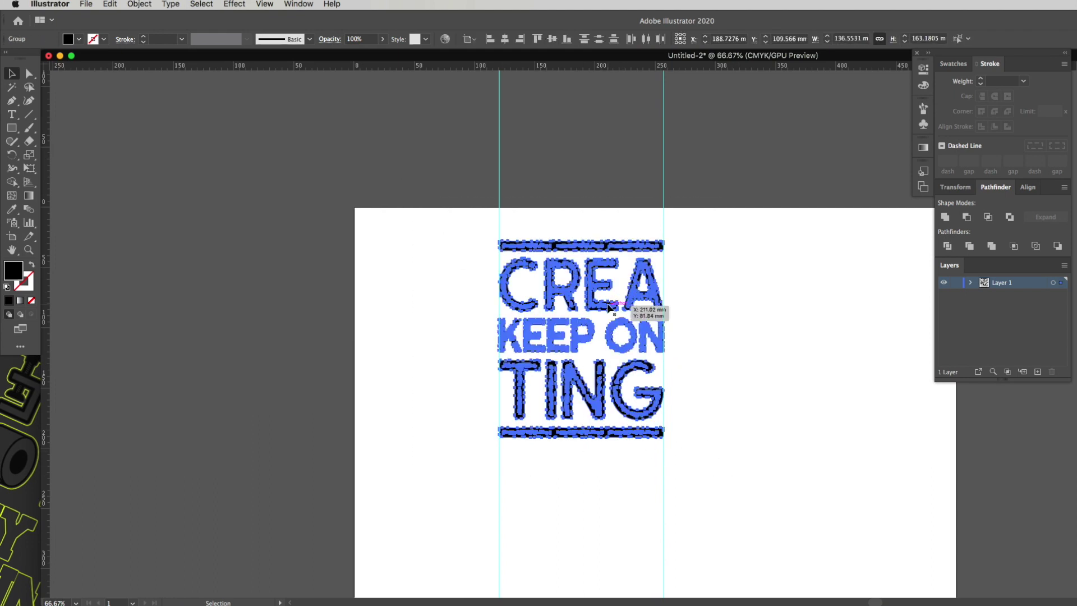
left_click(661, 257)
key("super+semicolon")
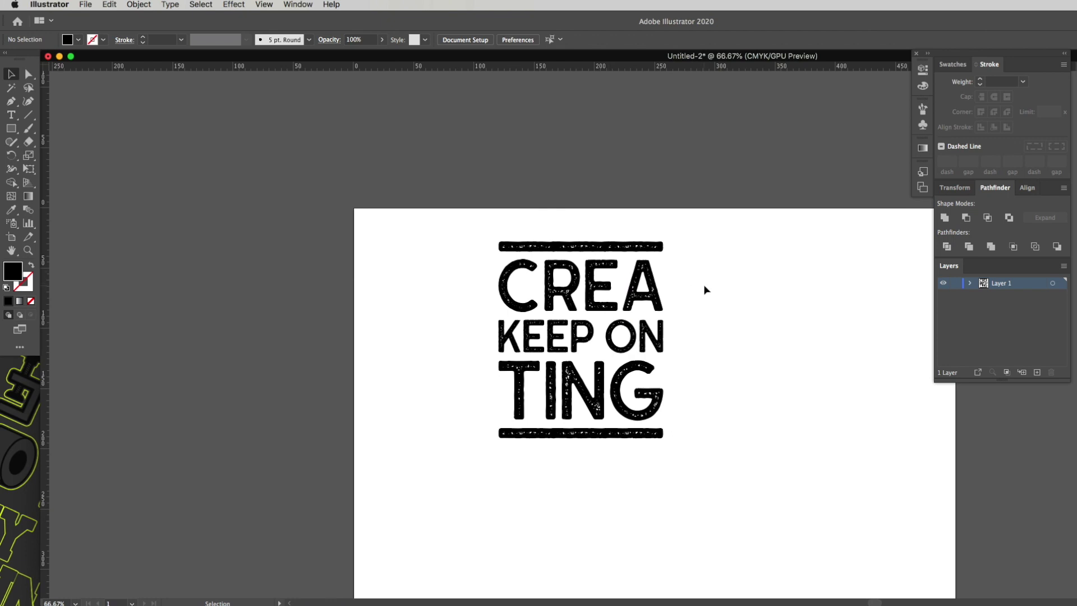
key("z")
left_click_drag(711, 310, 761, 340)
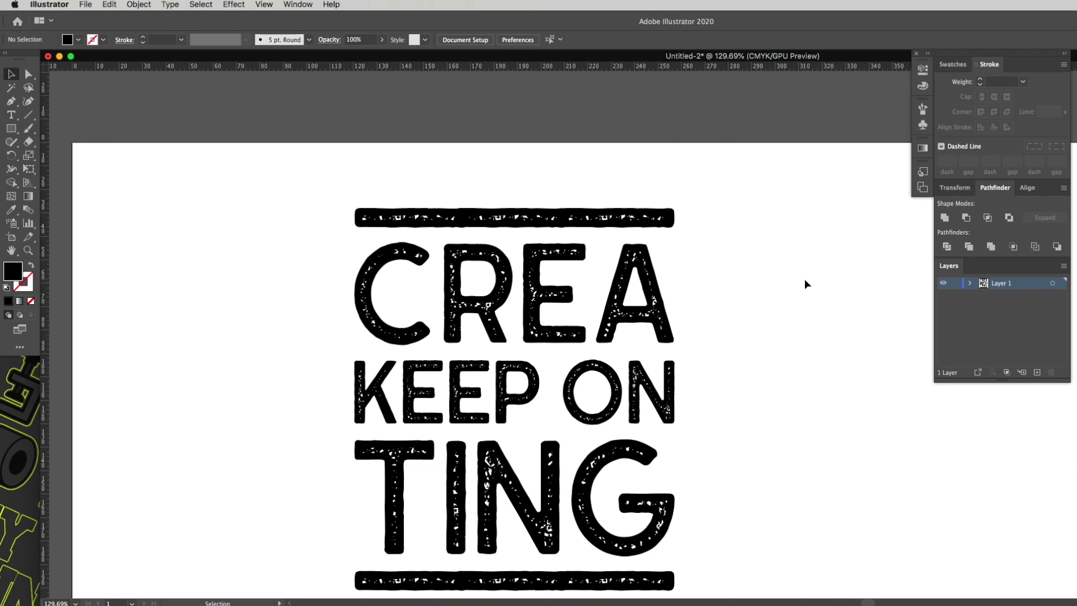
left_click_drag(719, 364, 756, 333)
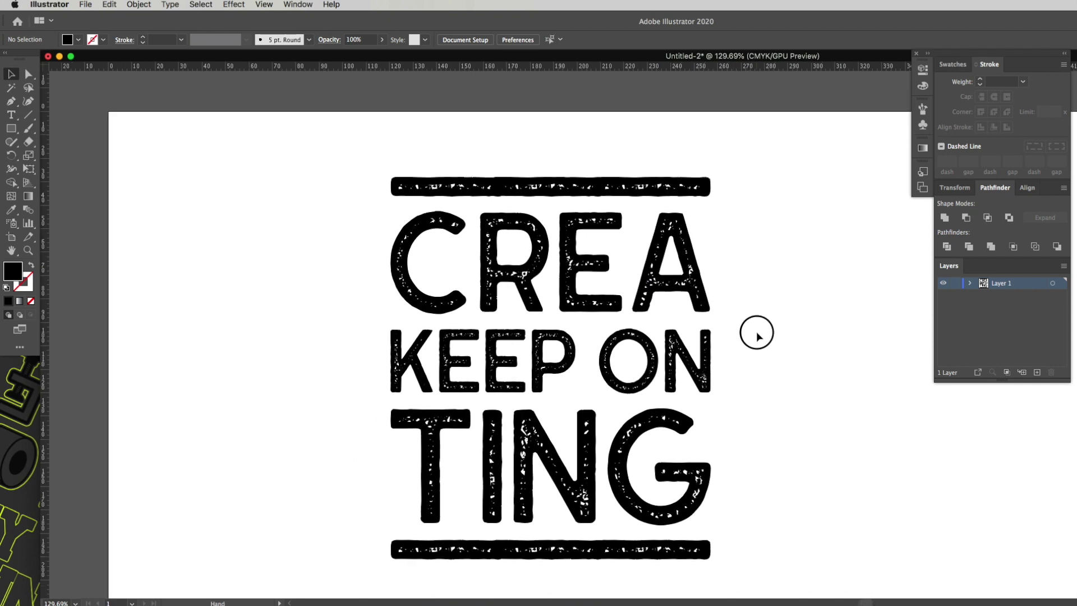
Step: Add a new layer above Layer 1 and paste a copy of all the lettering and bars in place on it
left_click_drag(796, 151, 260, 551)
key("a")
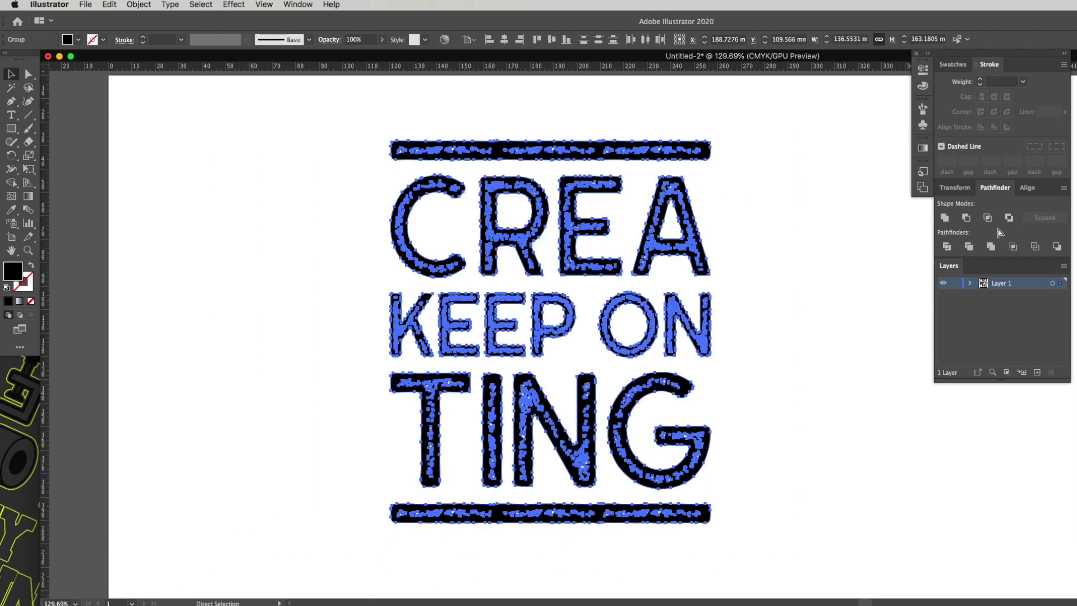
key("v")
left_click(1037, 373)
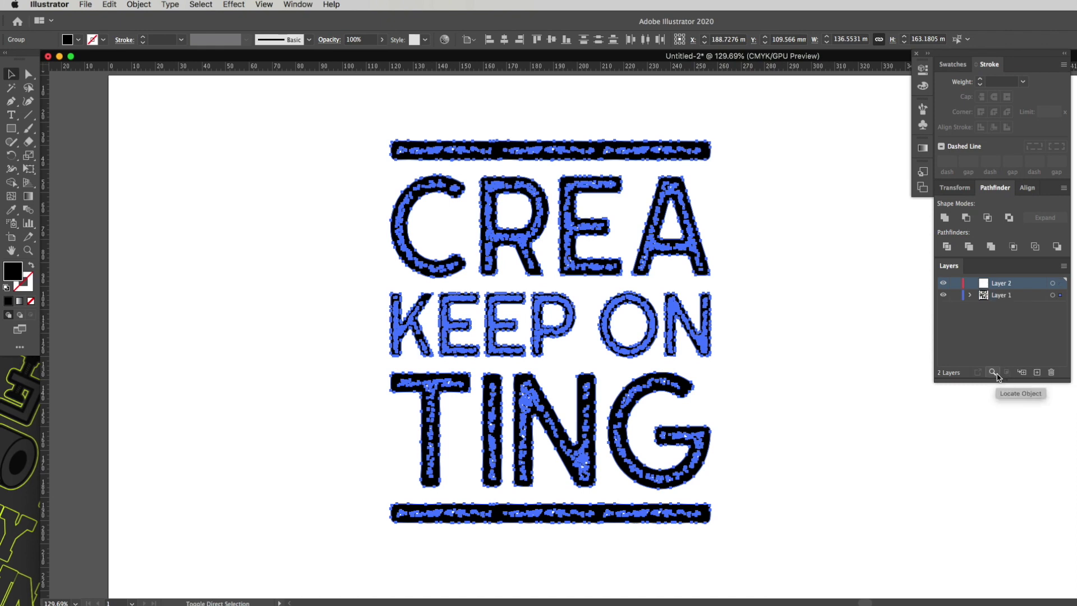
key("super+f")
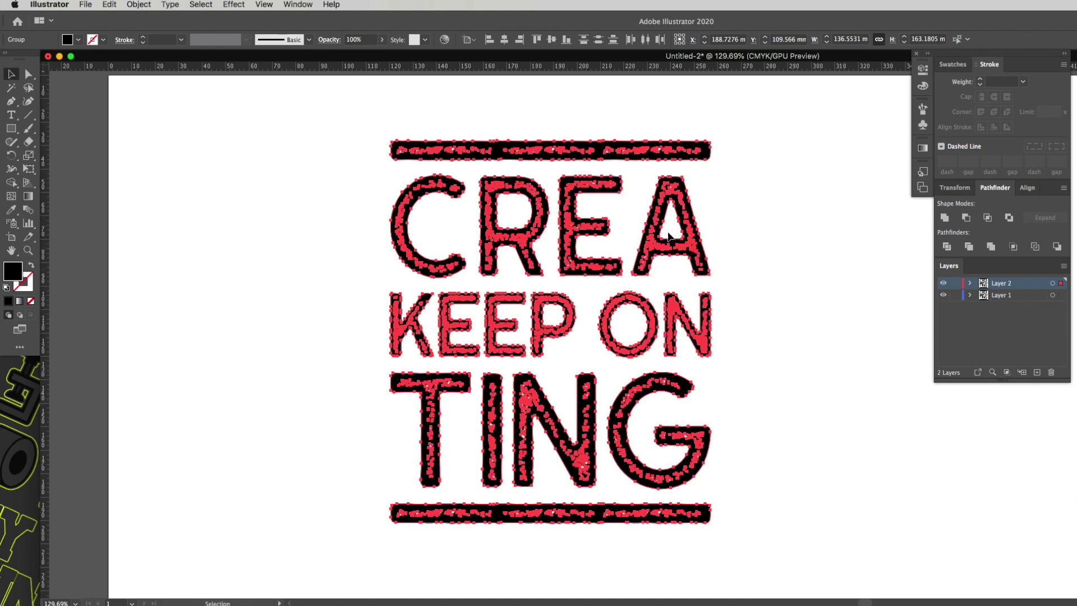
left_click(868, 267)
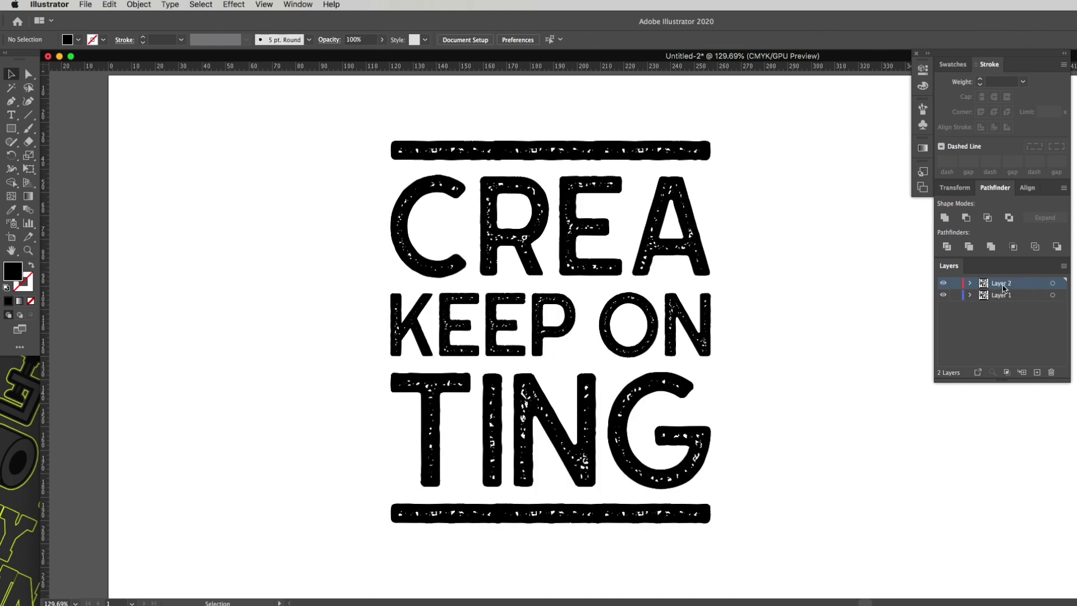
Step: Hide Layer 2 and rename Layer 1 to Shadow
mouse_move(1009, 286)
left_mouse_down()
mouse_move(1028, 282)
mouse_move(1047, 364)
mouse_move(1039, 374)
mouse_move(1015, 283)
left_mouse_up()
left_click_drag(754, 109, 827, 207)
left_click(943, 284)
double_click(1003, 295)
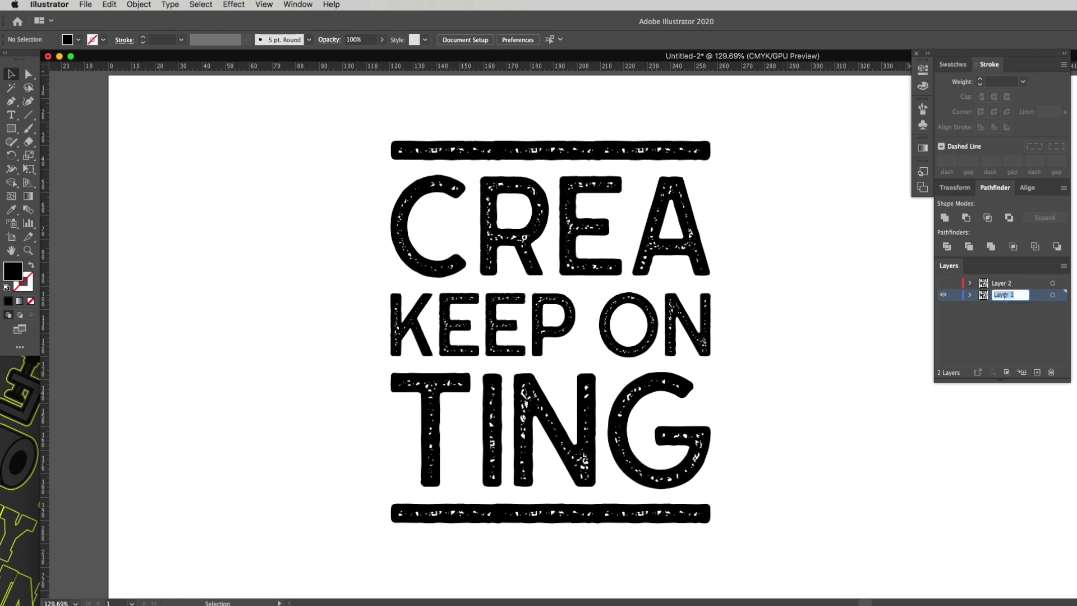
type("Shadow")
key("Return")
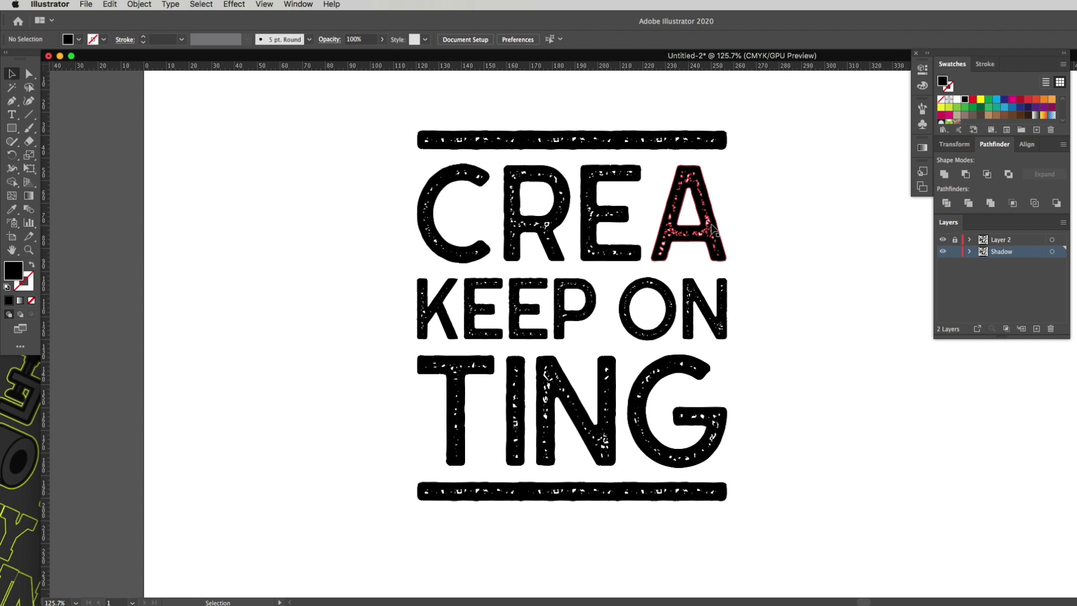
Step: Fill all the artwork on the Shadow layer with the cyan blue swatch
left_click(711, 227)
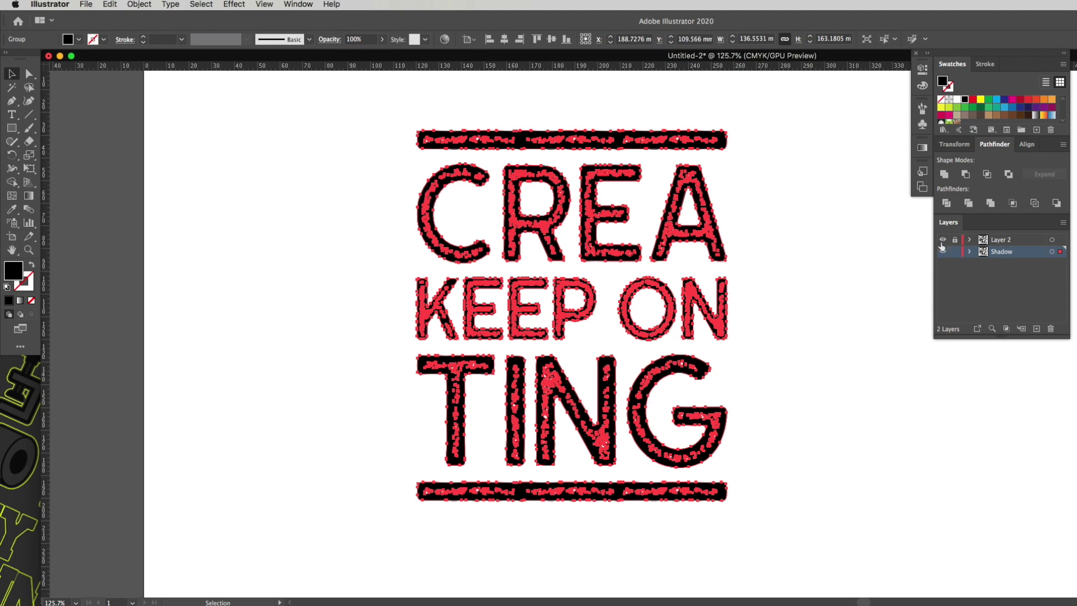
left_click(996, 100)
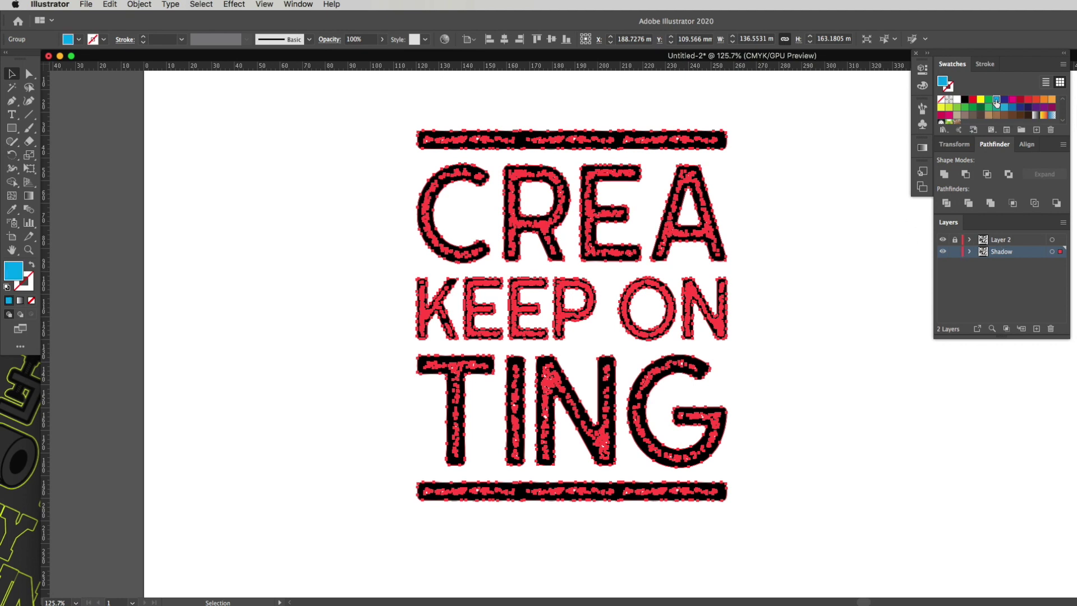
left_click(774, 195)
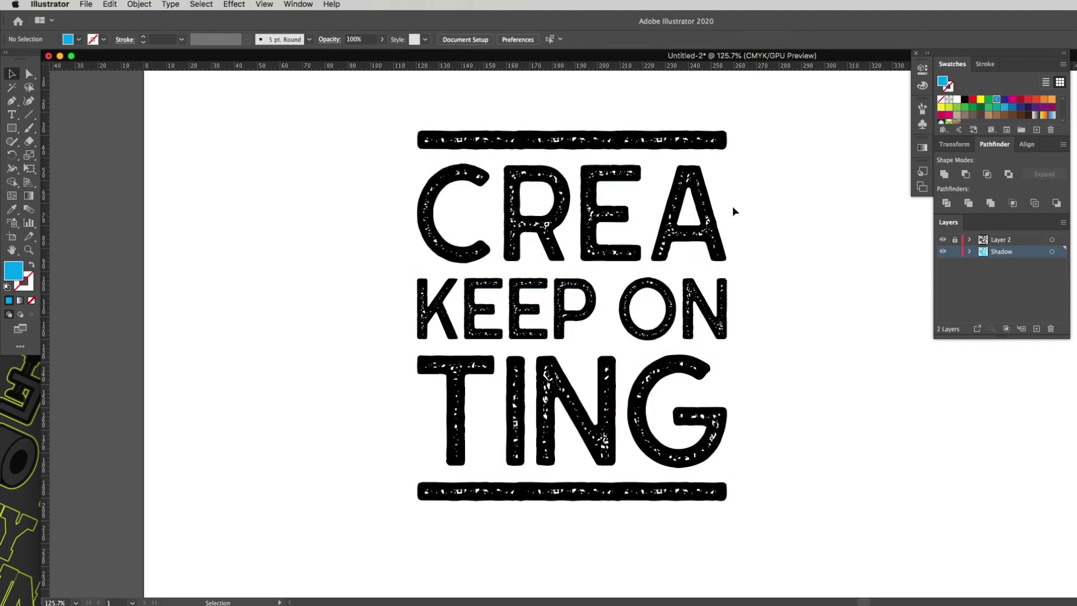
Step: Release the compound paths of the Shadow artwork and hide Layer 2 to leave only the solid blue shapes showing
left_click(700, 221)
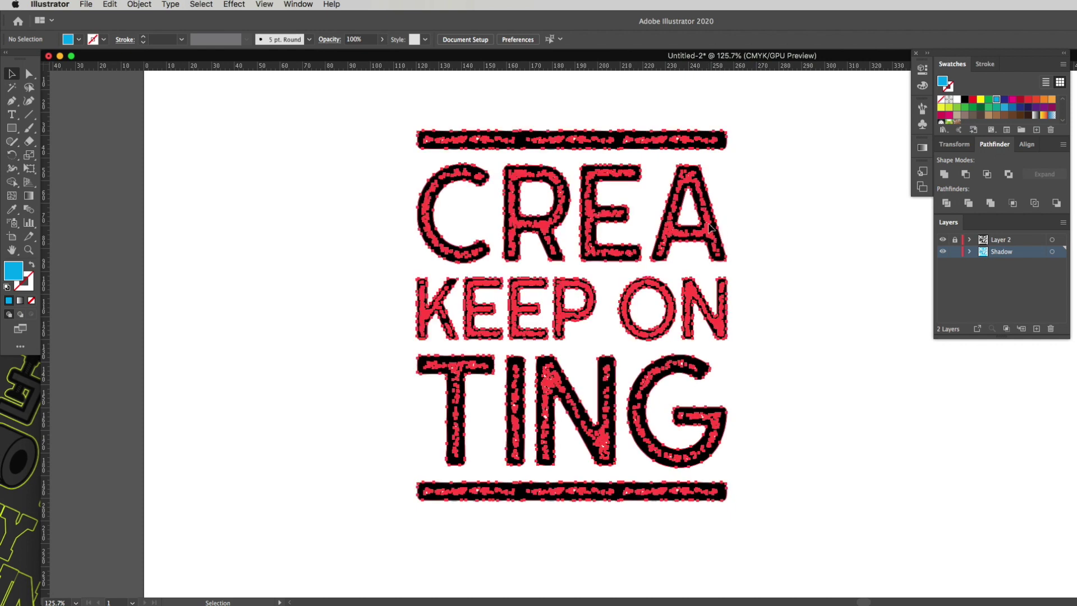
left_click(137, 4)
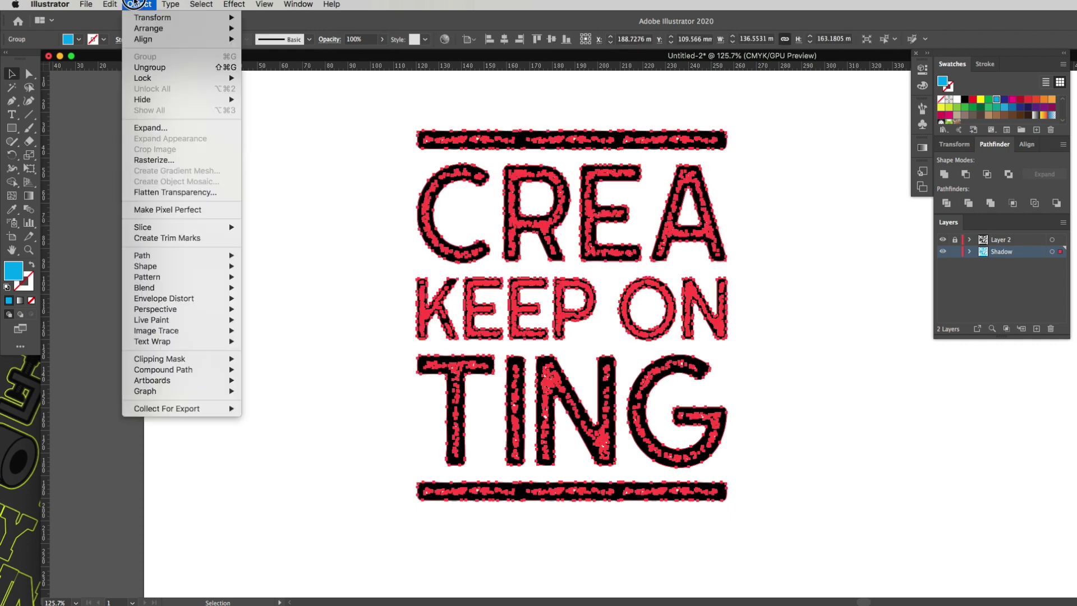
mouse_move(174, 370)
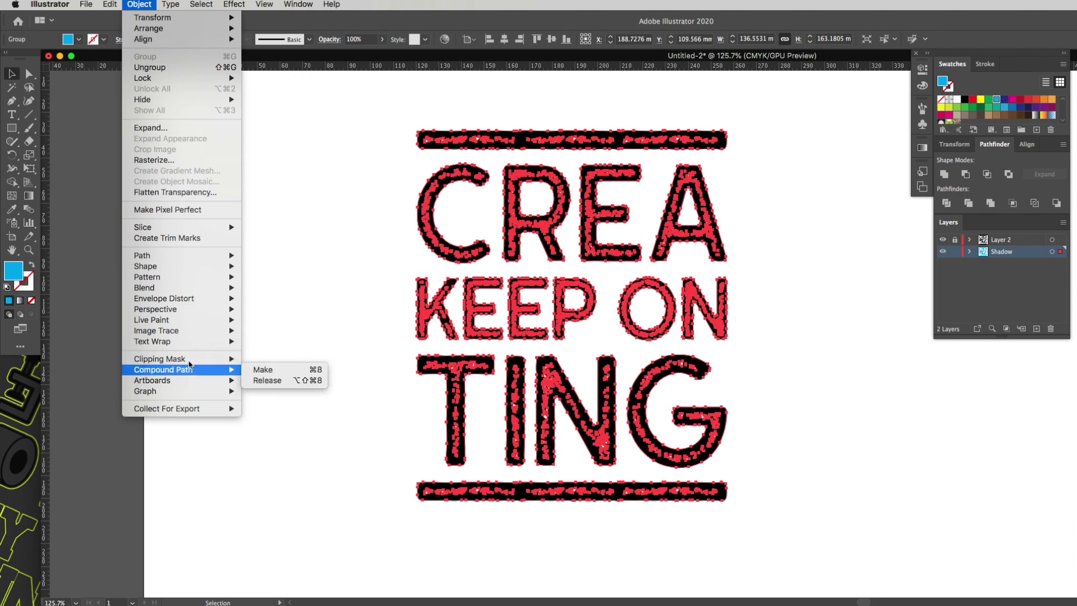
left_click(320, 381)
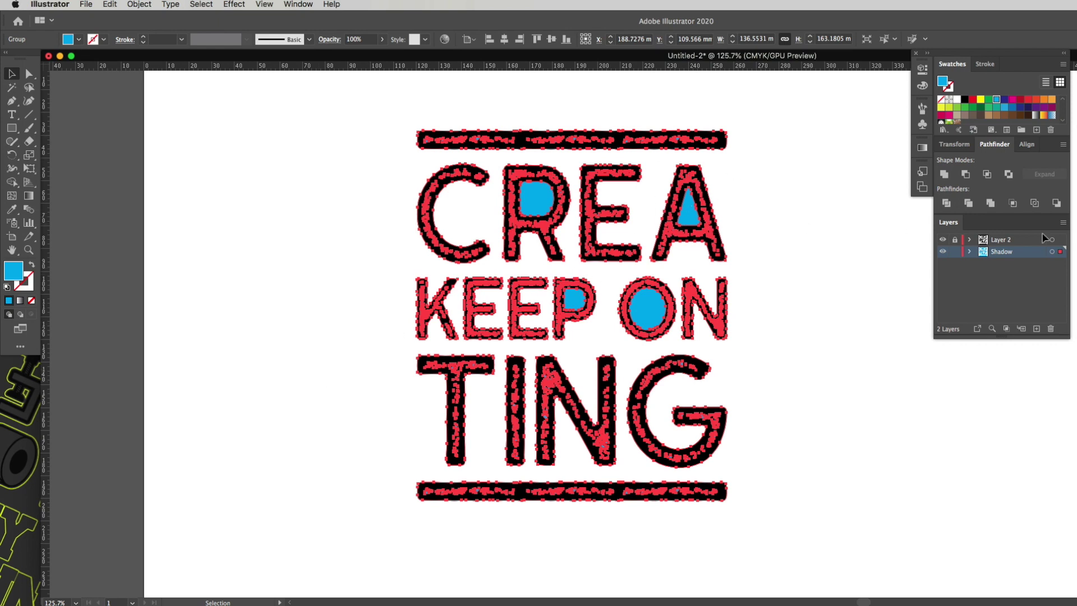
left_click(943, 240)
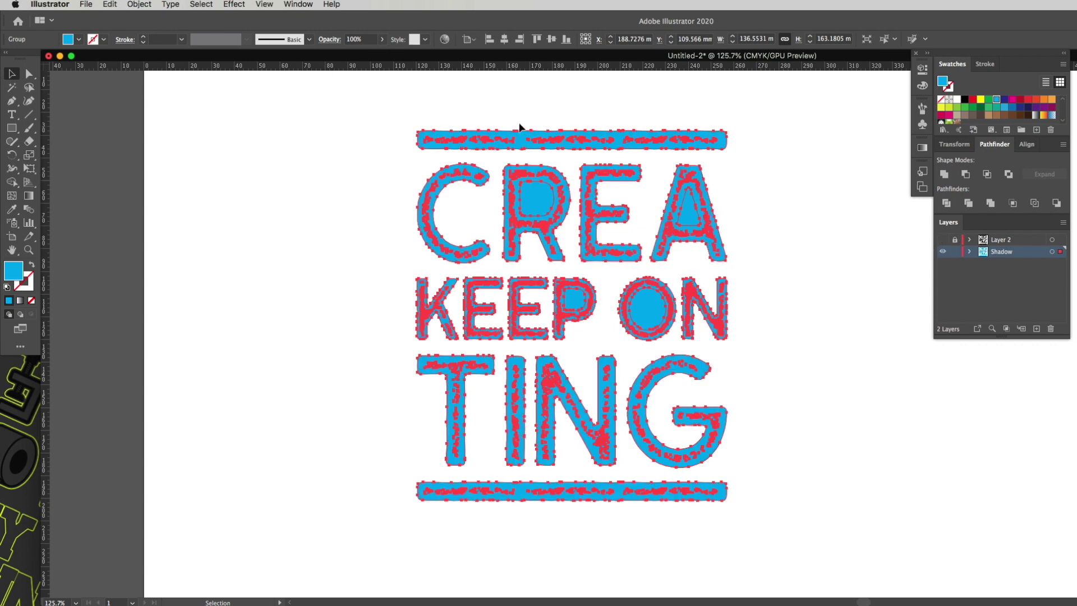
left_click(365, 443)
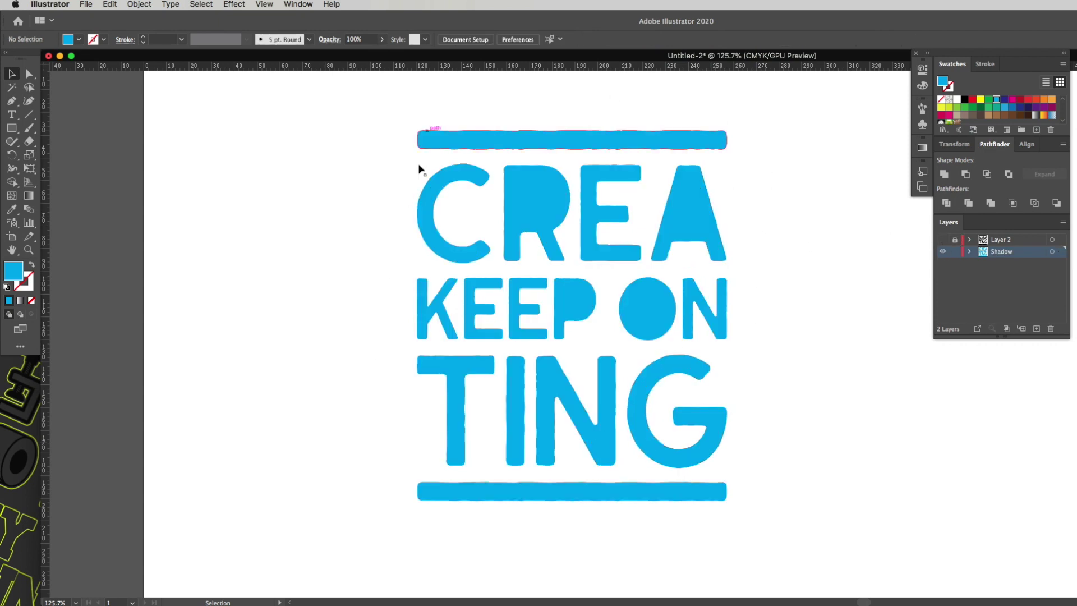
Step: Ungroup the blue Shadow artwork into separate paths and deselect it
left_click(539, 201)
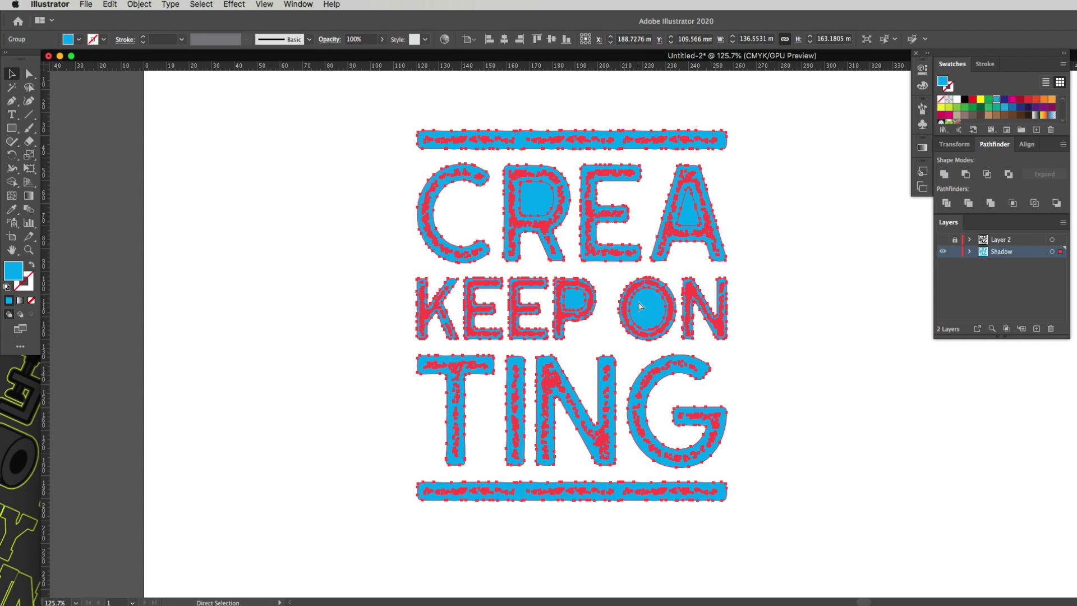
key("super+shift+g")
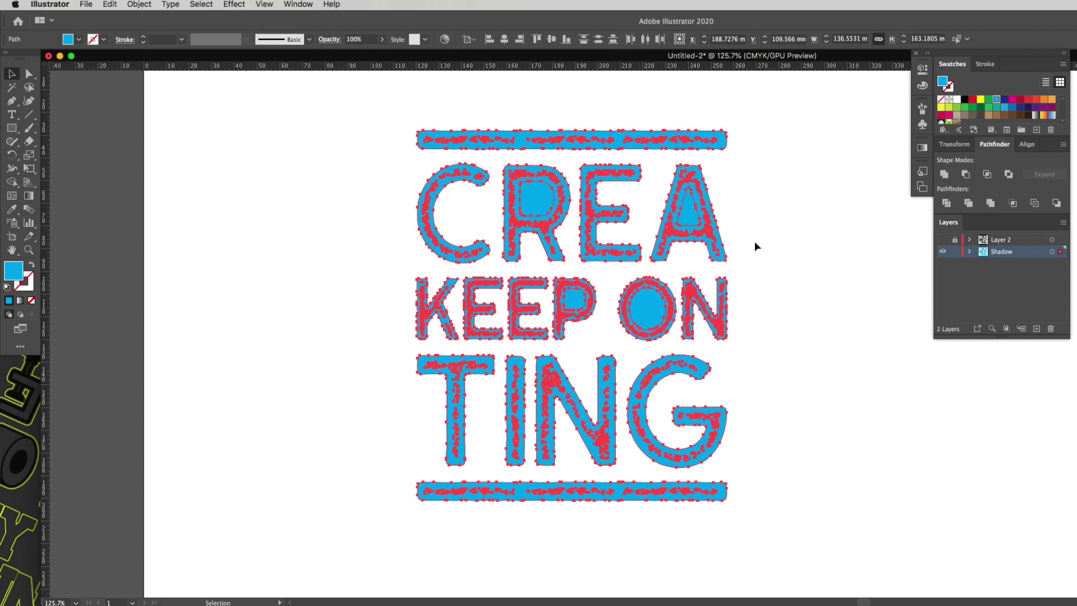
left_click(789, 219)
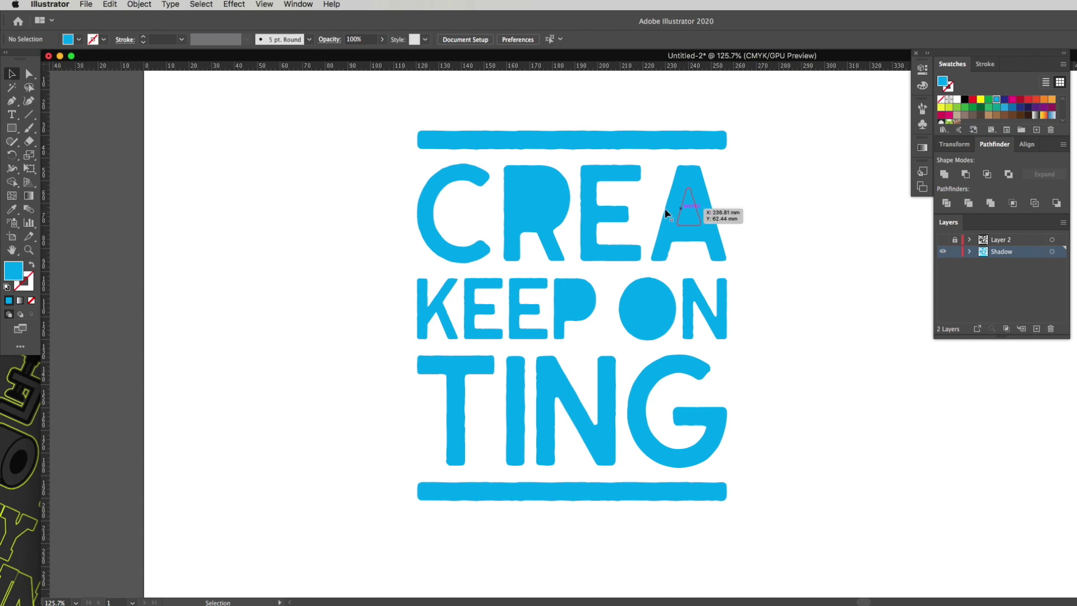
Step: Unite the counter shapes of the R, A, P and O into one compound path and cut it from the artwork
left_click(541, 194)
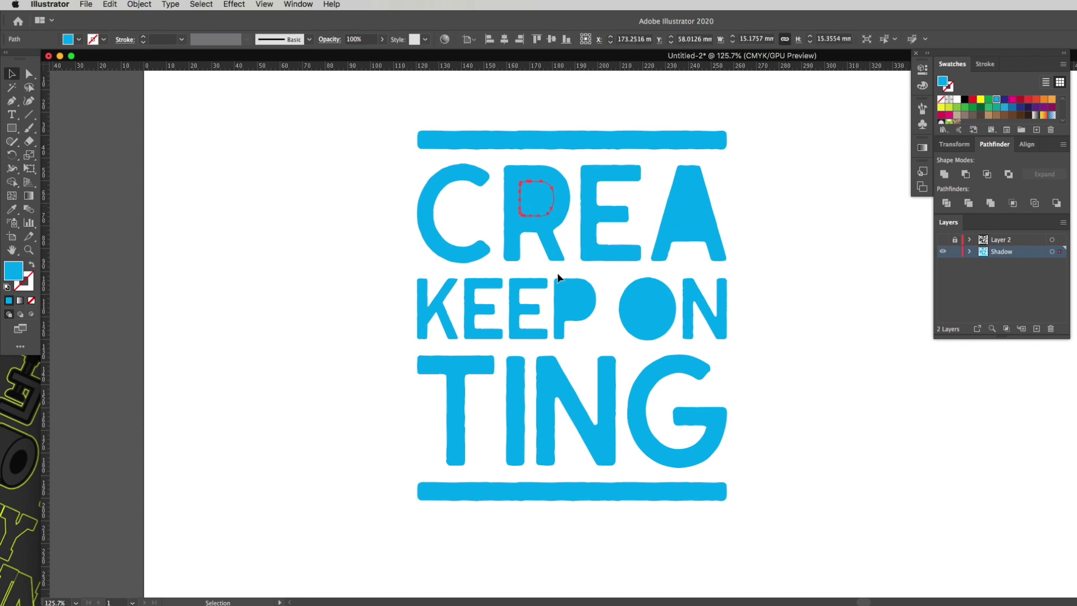
left_click(578, 300, "shift")
left_click(650, 310, "shift")
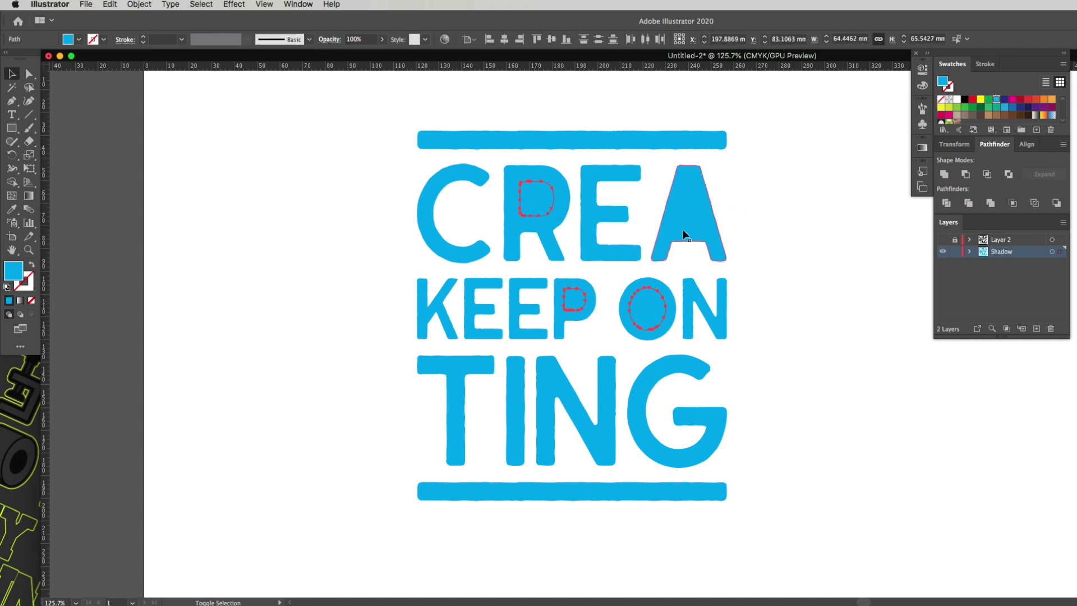
left_click(688, 212, "shift")
left_click_drag(688, 213, 613, 137)
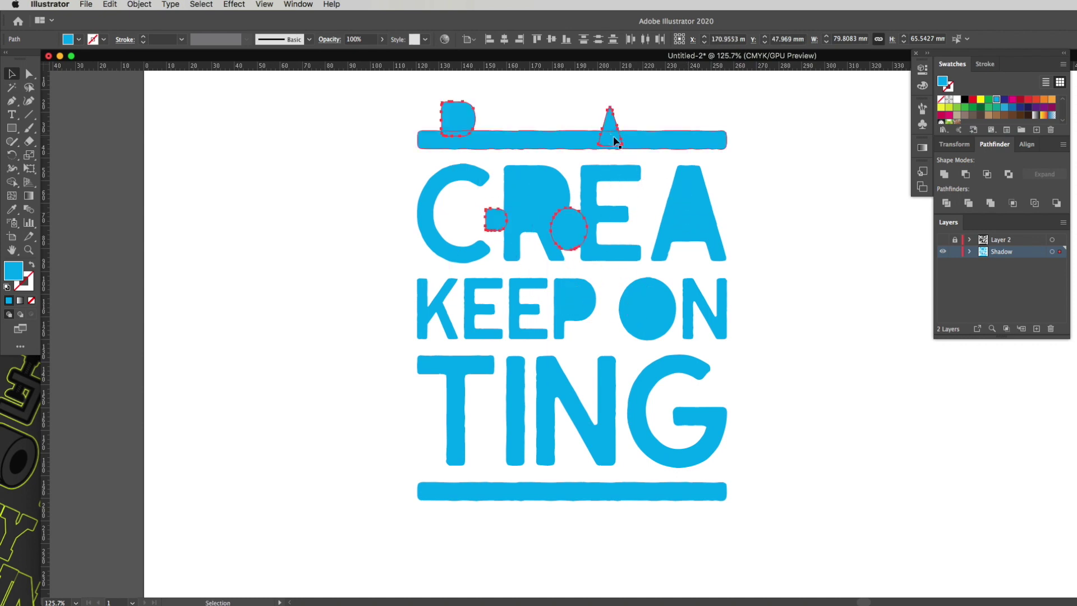
key("cmd+z")
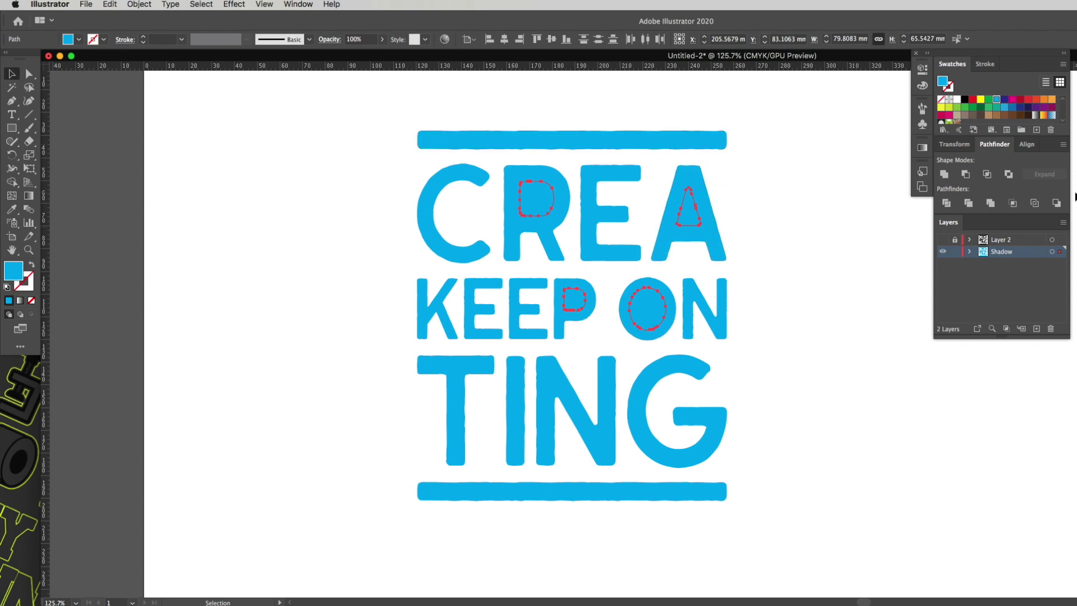
left_click(945, 175)
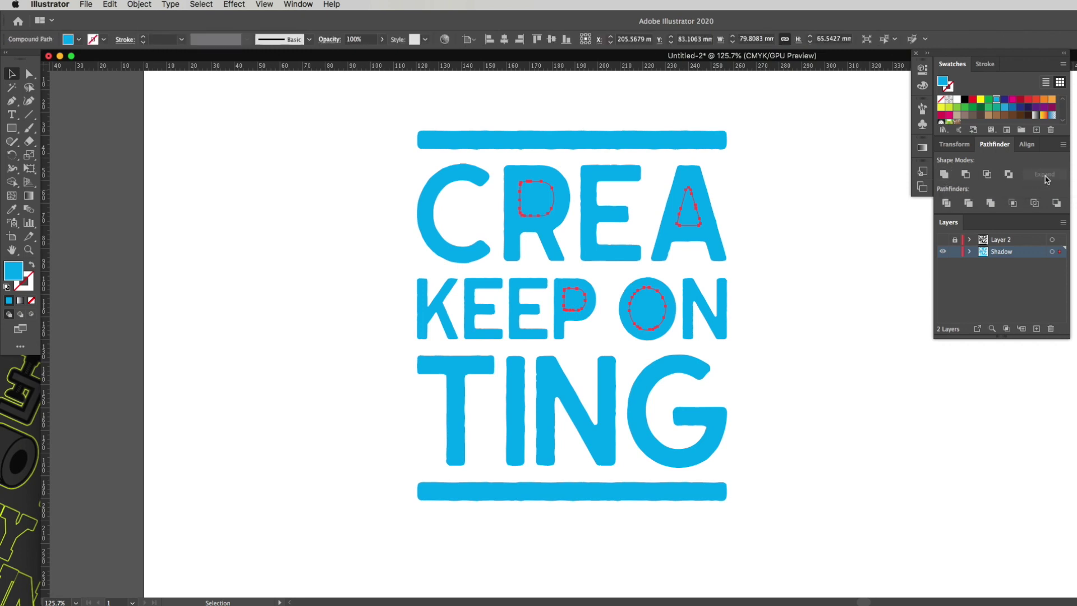
left_click(800, 250)
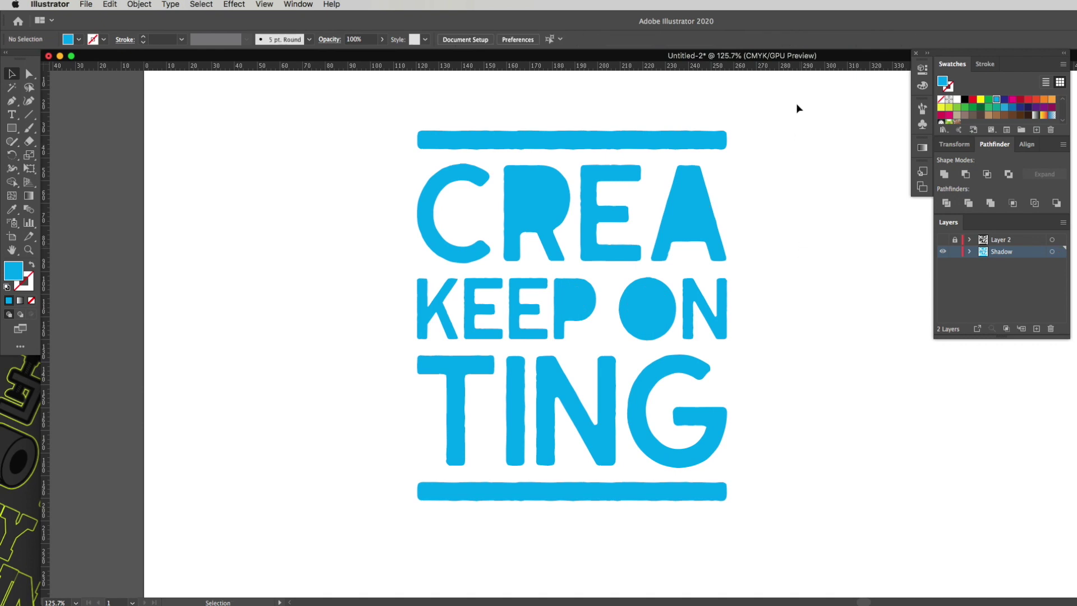
Step: Unite all the remaining blue letters and bars into one compound path and paste the cut counters back in front
left_click_drag(797, 98, 358, 554)
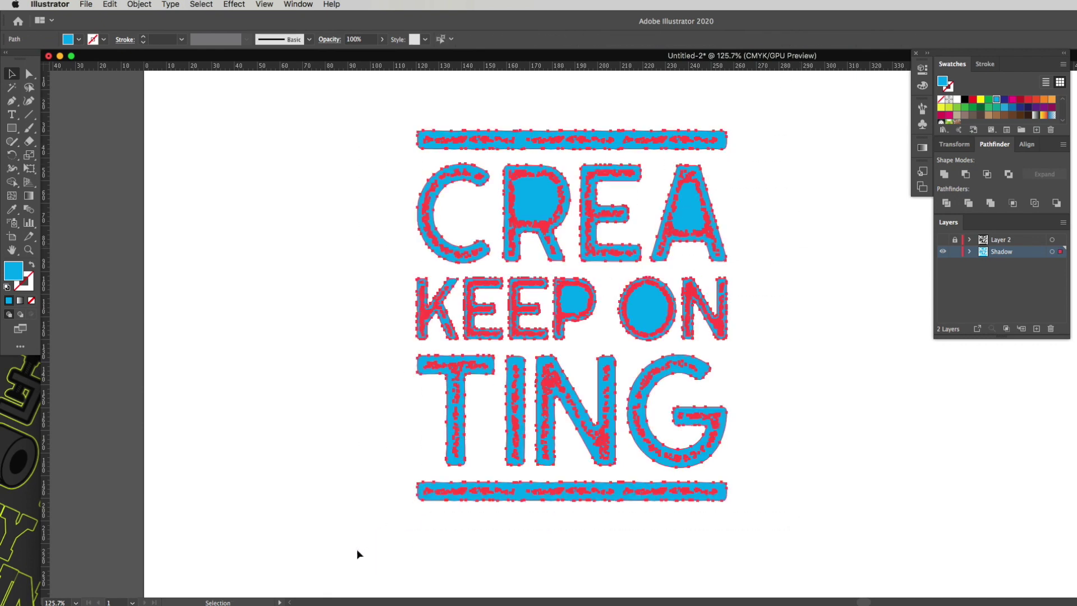
left_click(945, 175)
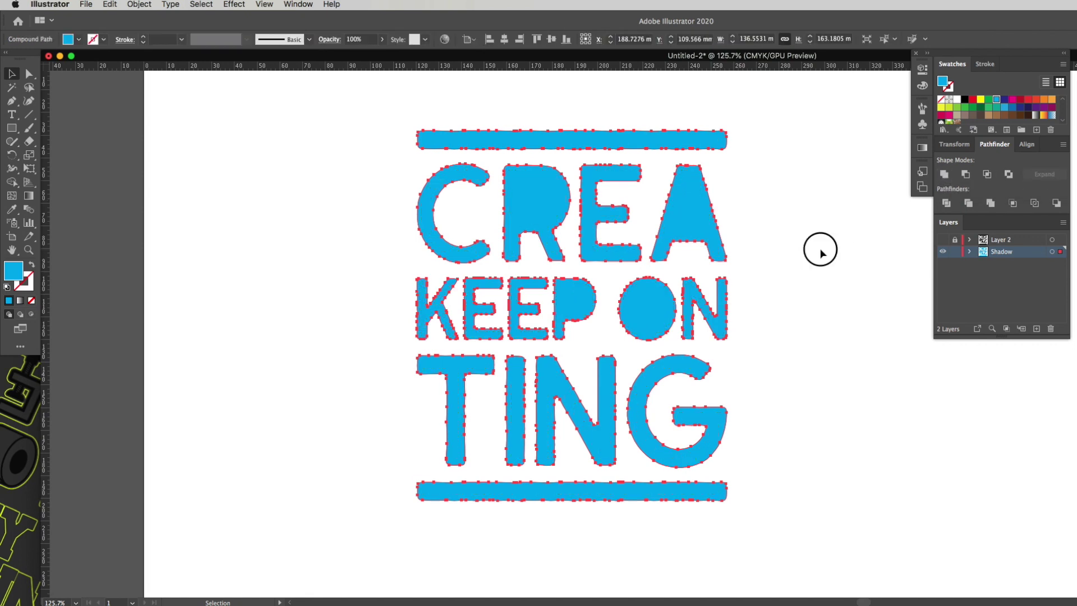
left_click(812, 327)
key("super+f")
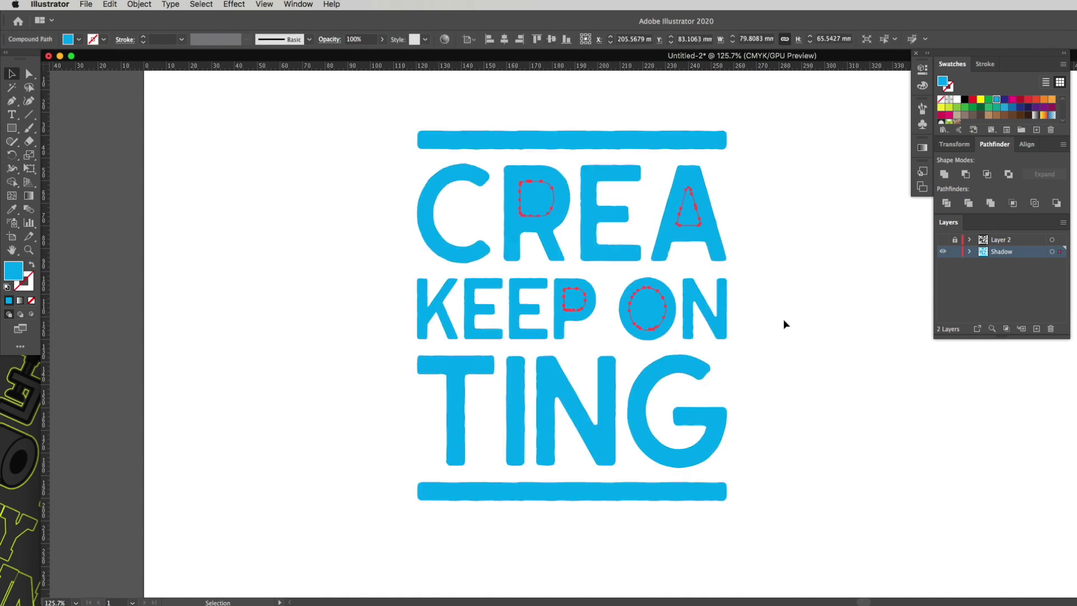
Step: Subtract the counters from the united blue lettering with Minus Front, expand the compound shape and deselect it
left_click(714, 241, "shift")
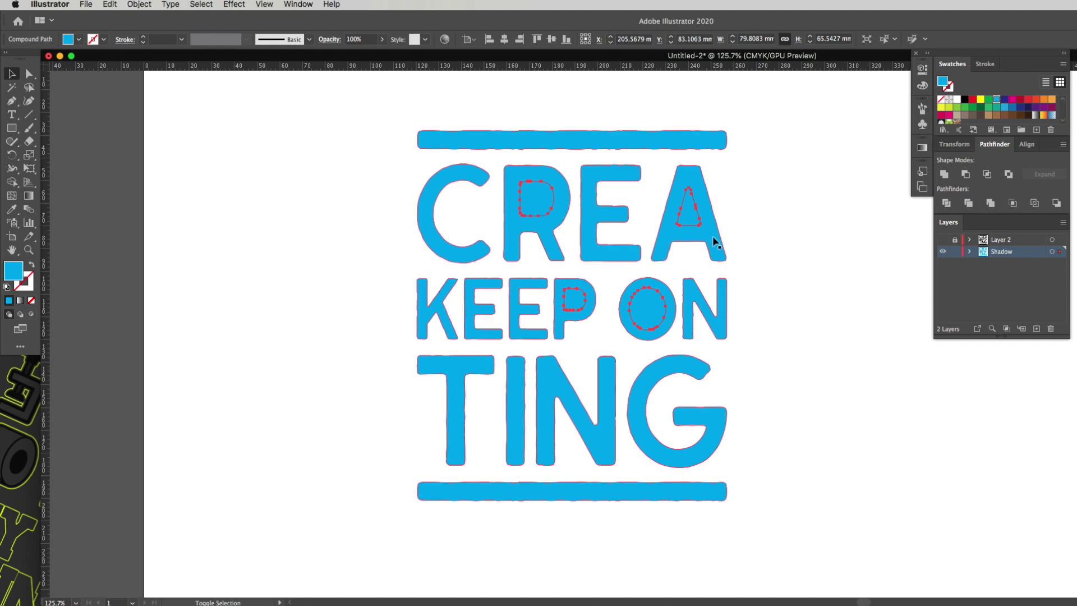
left_click(698, 175, "shift")
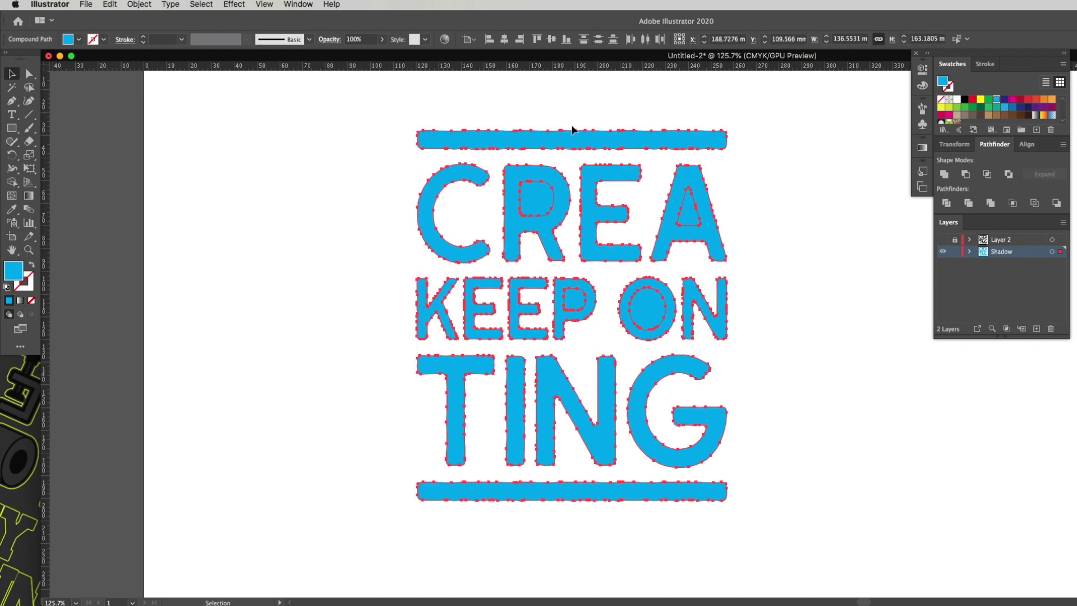
left_click(965, 175)
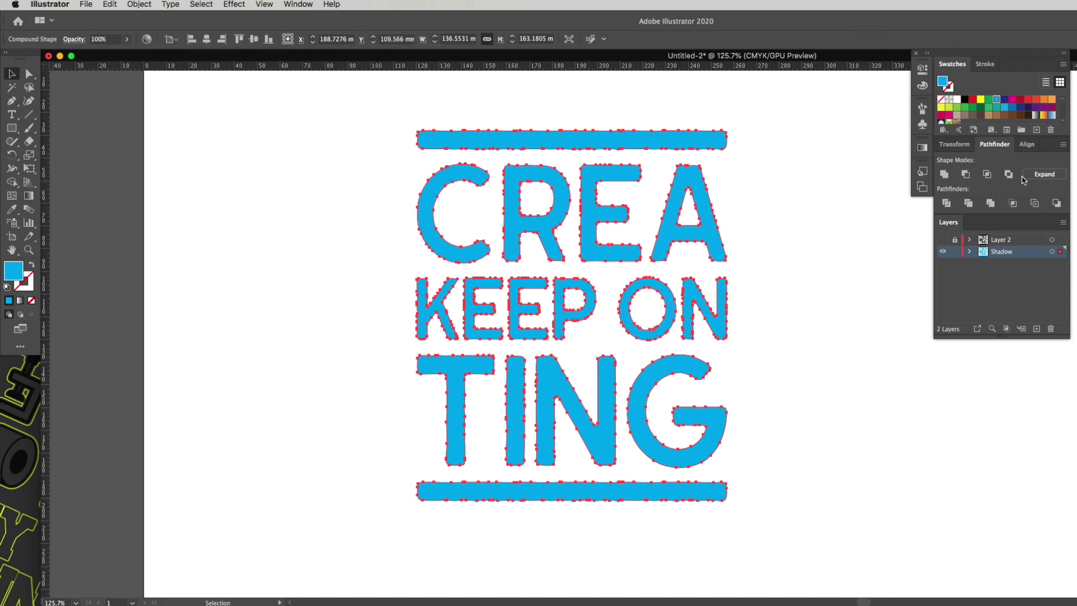
left_click(728, 241)
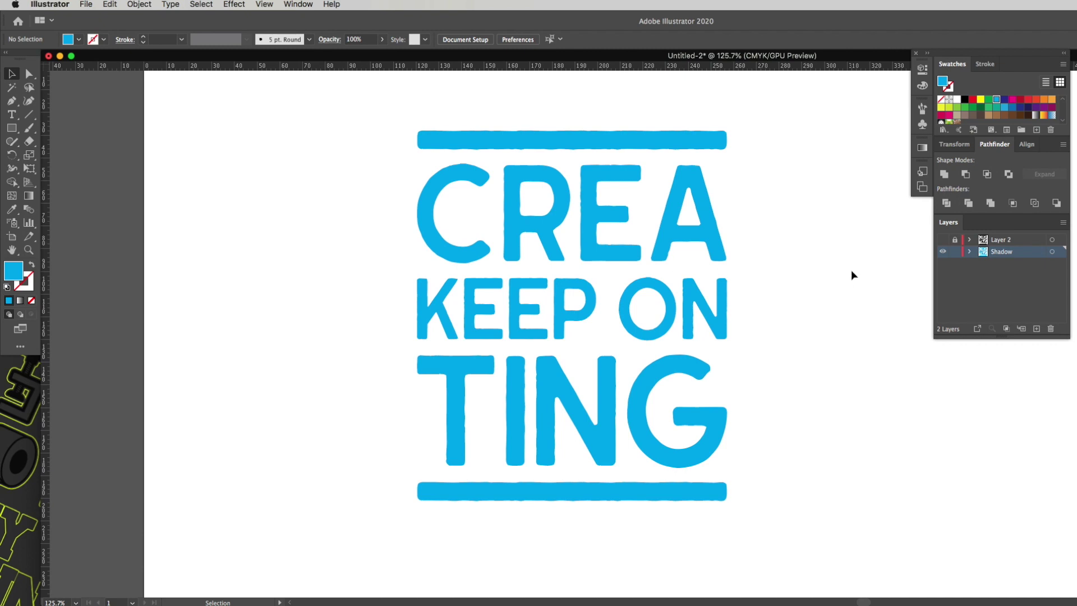
Step: Show Layer 2 and place a copy of the blue shadow artwork diagonally down and right by 3.68 mm in both directions
left_click(942, 240)
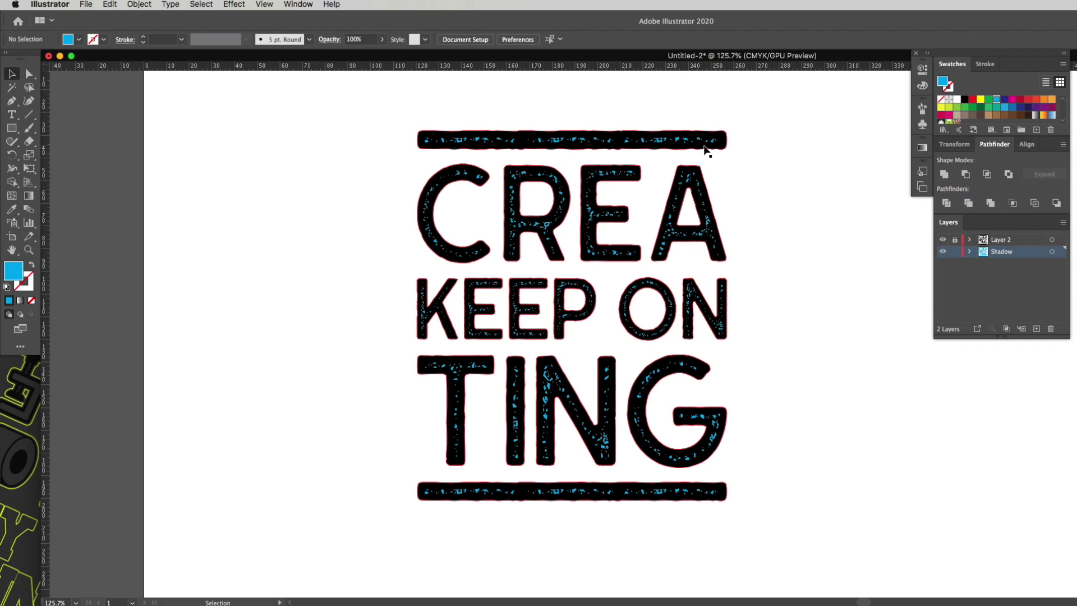
key("z")
left_click_drag(701, 125, 849, 259)
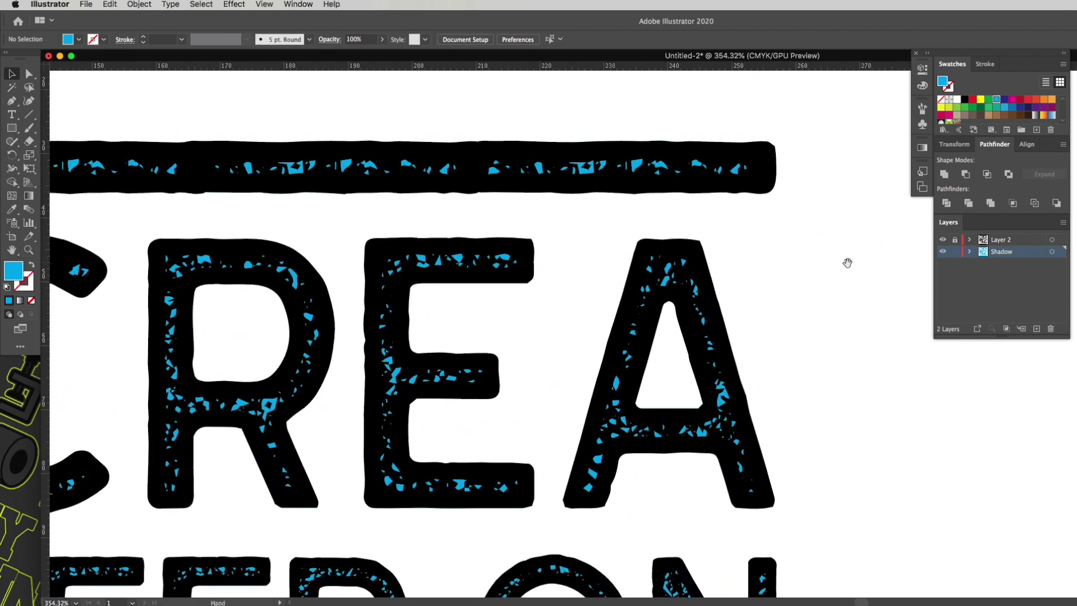
left_click(725, 159)
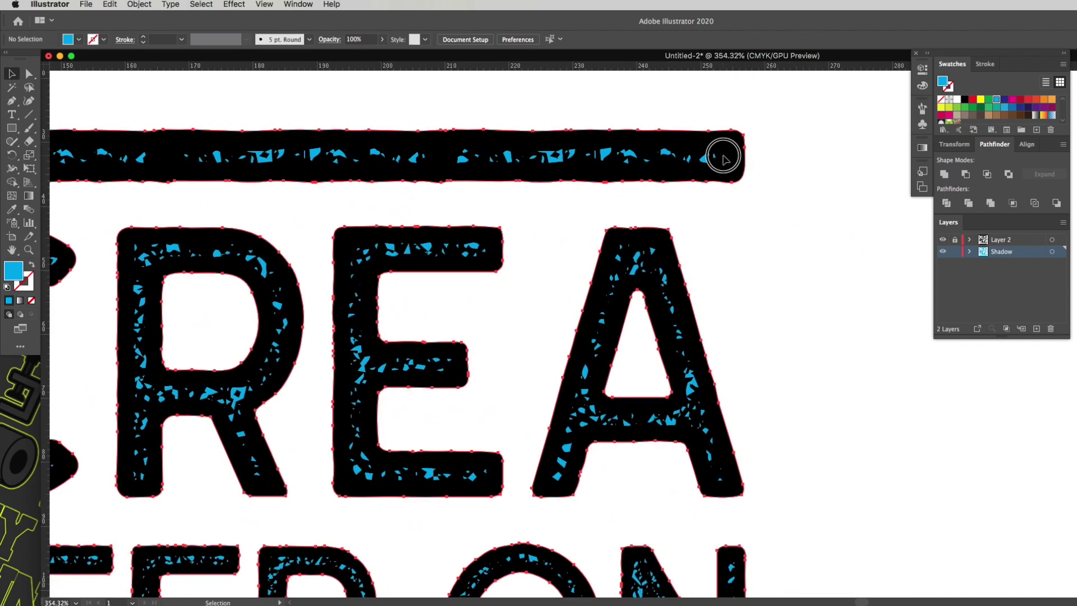
left_click_drag(724, 159, 743, 186)
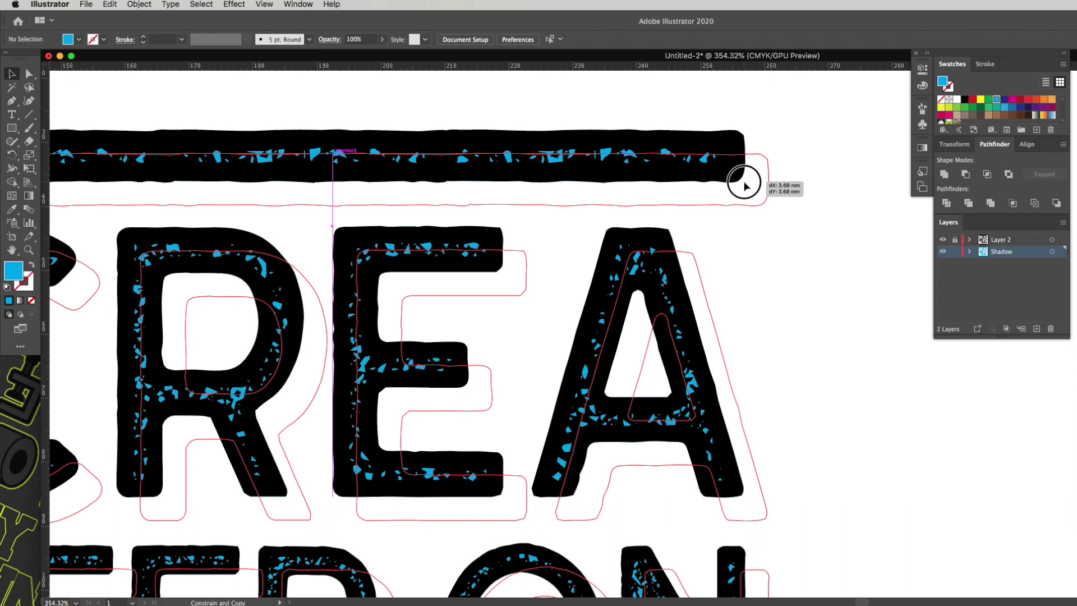
left_click_drag(744, 186, 743, 183)
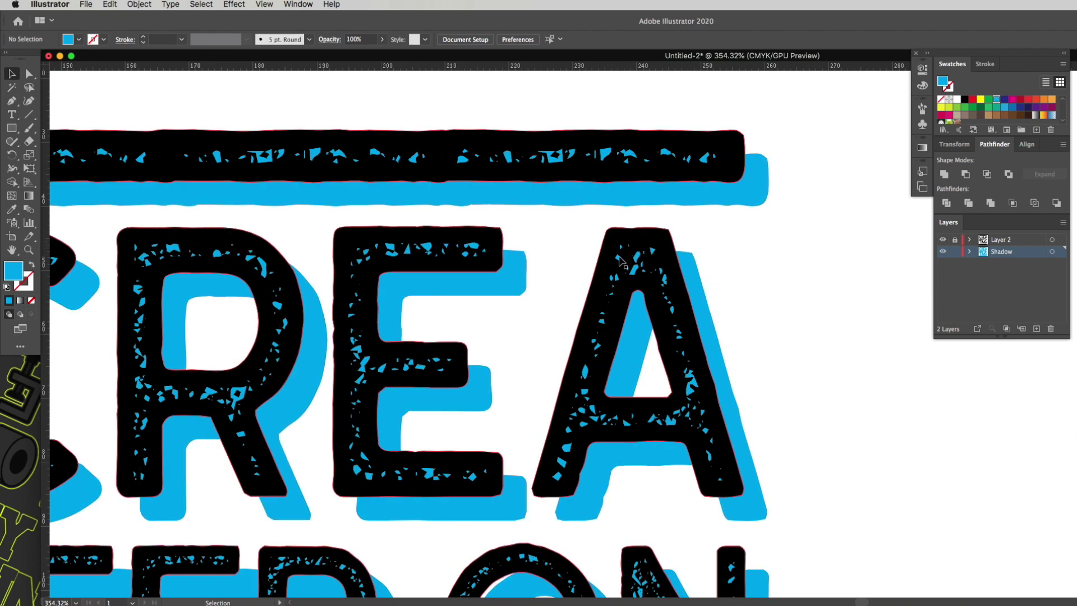
left_click(943, 240)
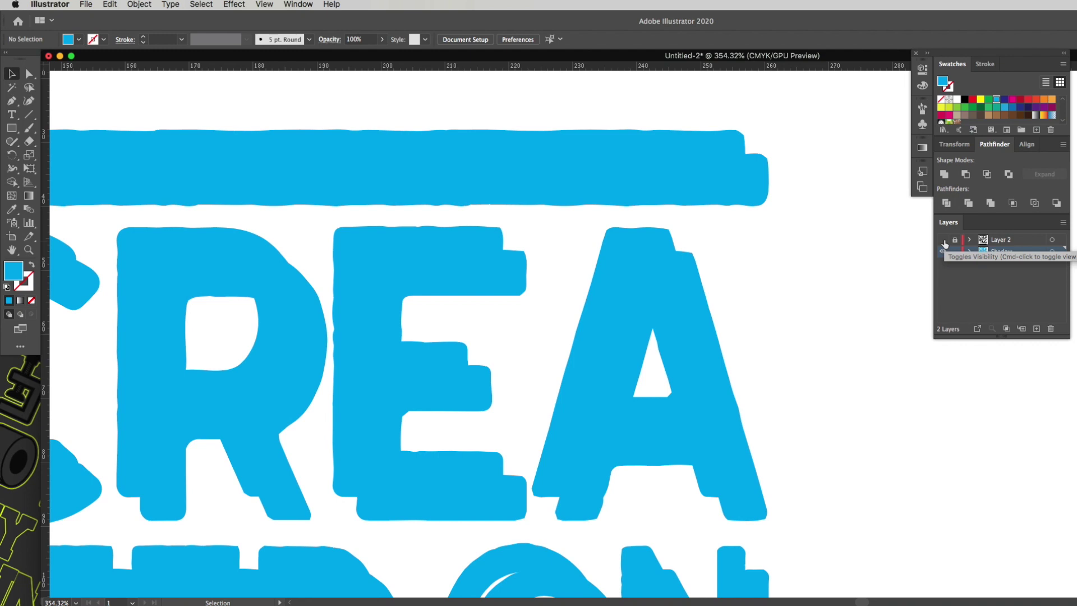
left_click(944, 240)
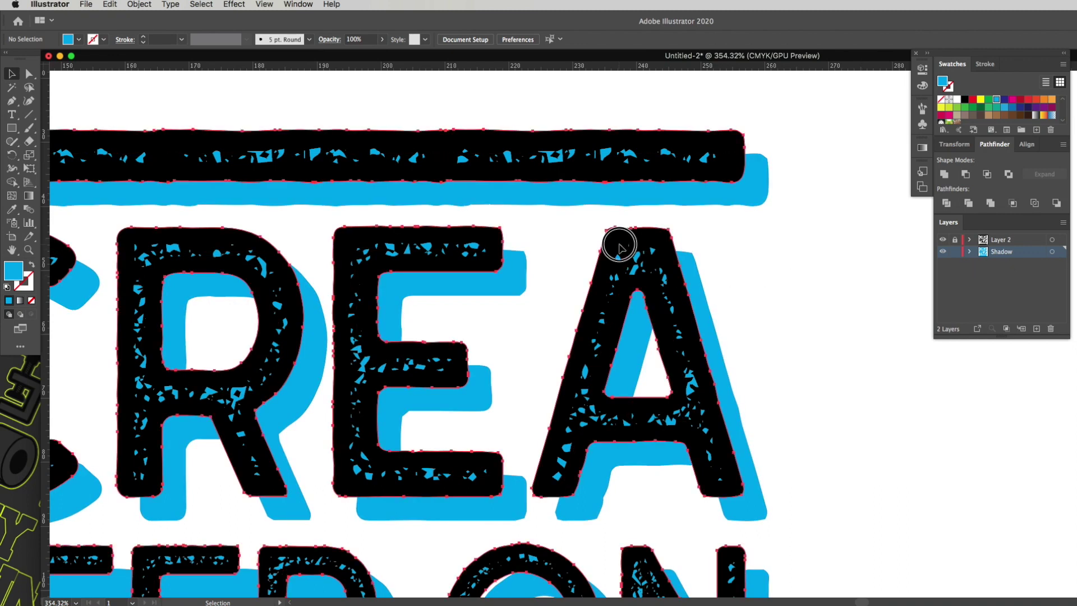
Step: Select both the original and the offset blue shadow shapes and make a blend between them
left_click(658, 265)
left_click(685, 263)
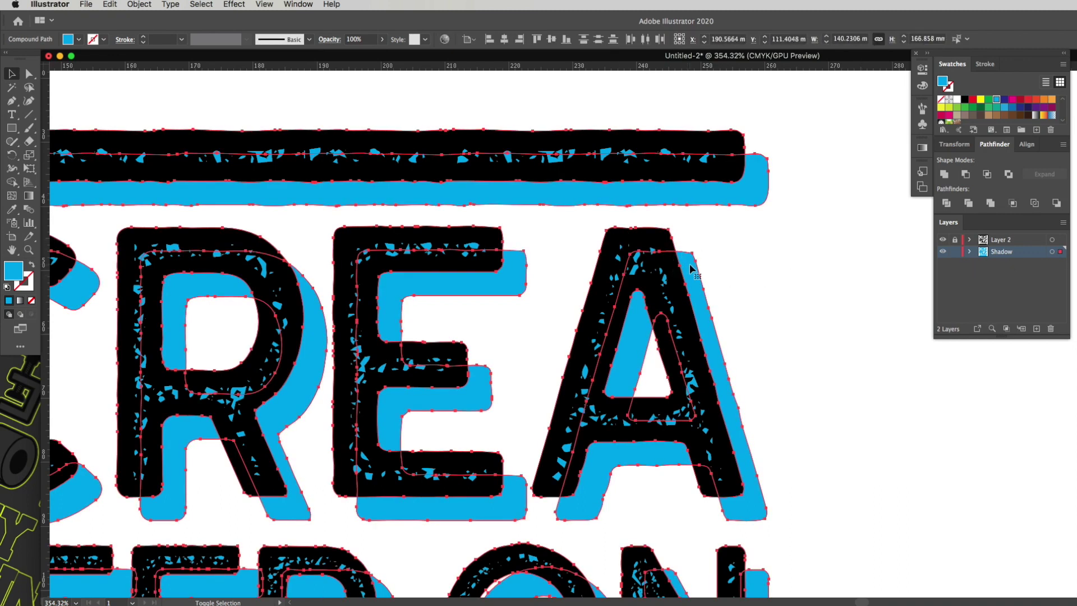
left_click_drag(690, 264, 769, 265)
key("super+z")
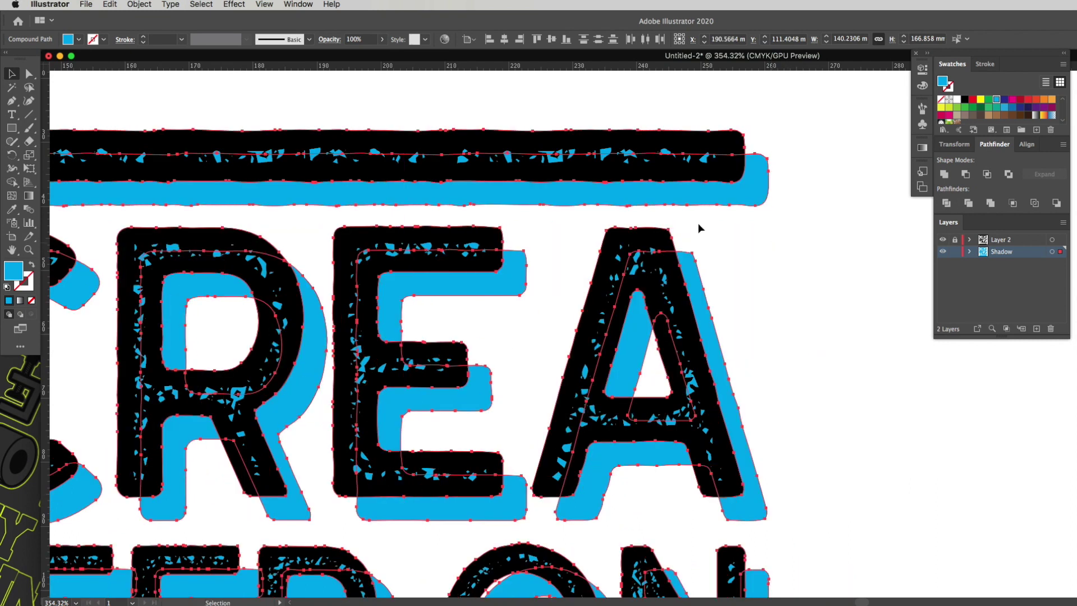
left_click(141, 4)
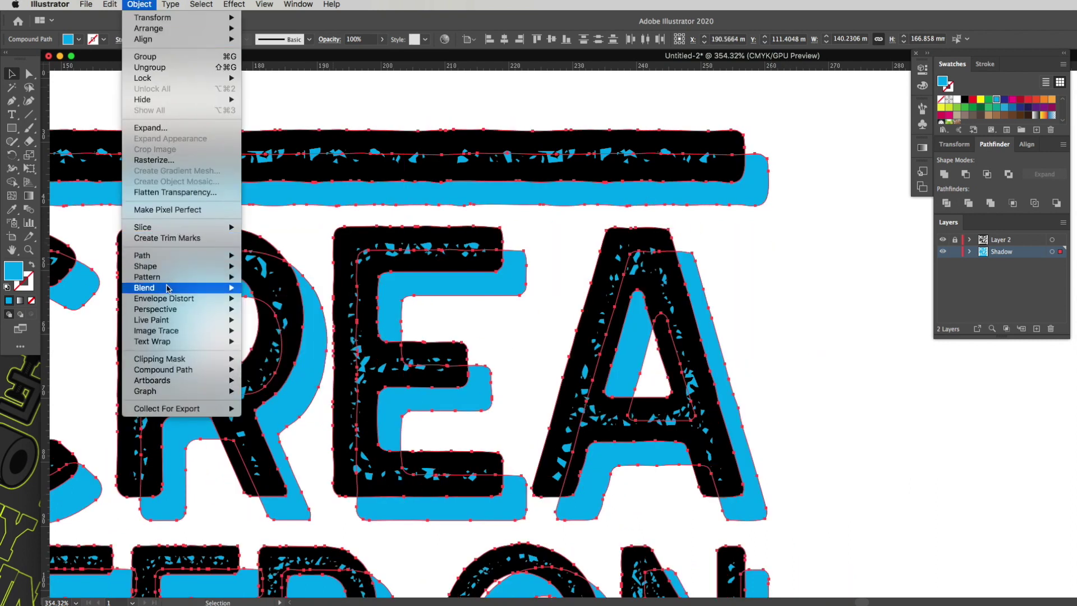
mouse_move(168, 287)
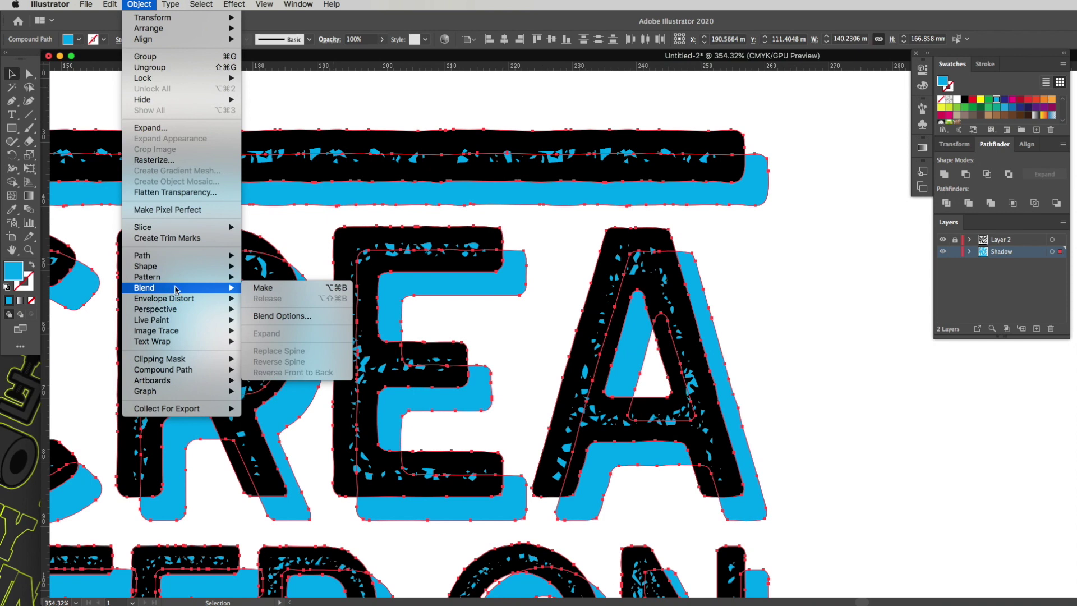
left_click(271, 292)
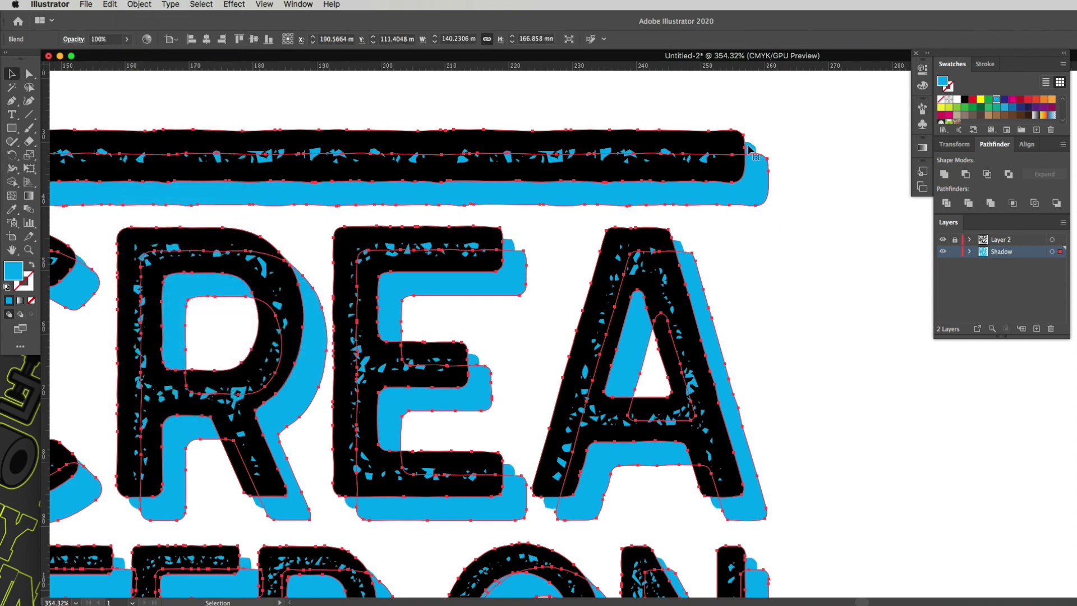
Step: Set the shadow blend's spacing to Specified Steps with 30 steps, with the preview enabled, and apply it
left_click(141, 5)
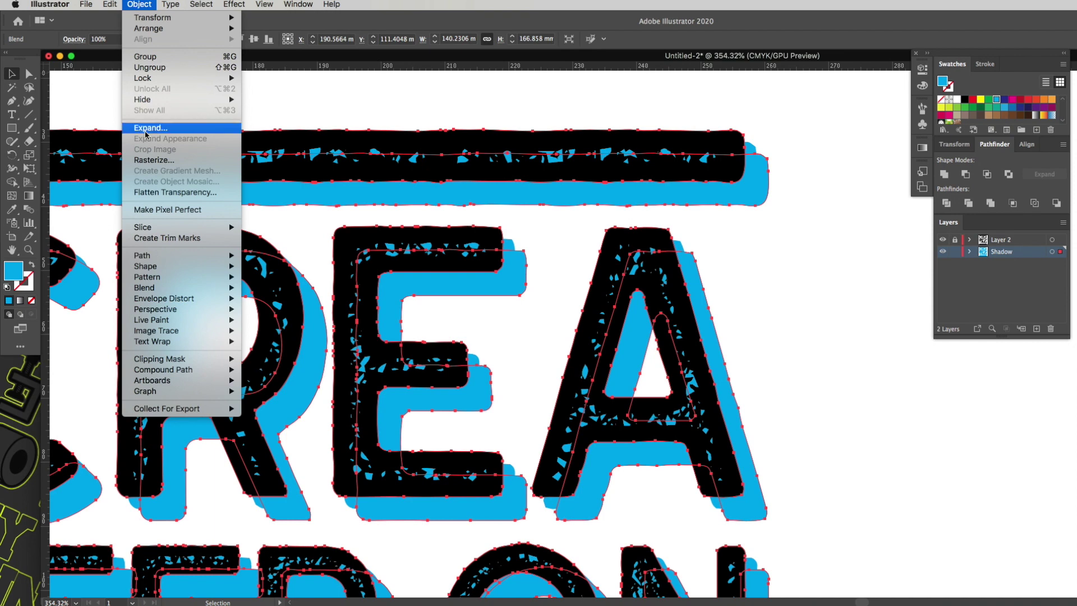
mouse_move(180, 291)
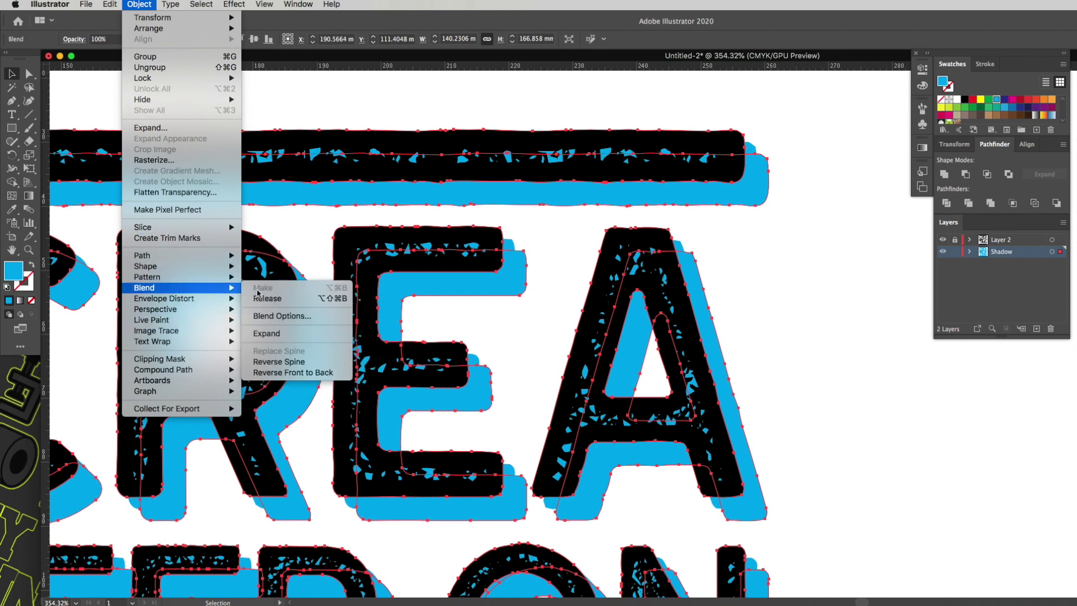
left_click(281, 316)
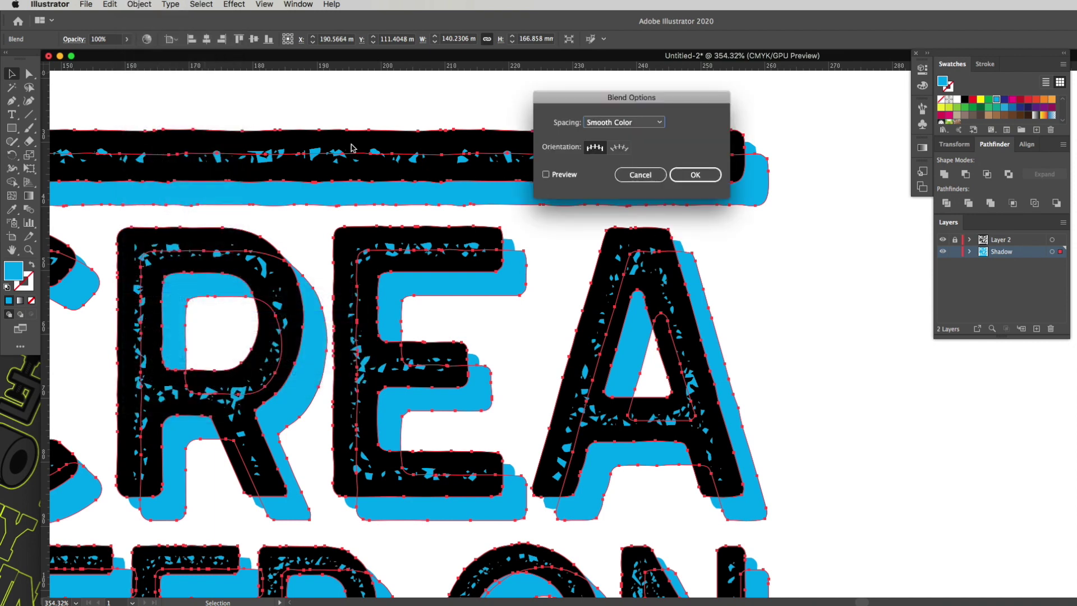
left_click_drag(672, 97, 695, 110)
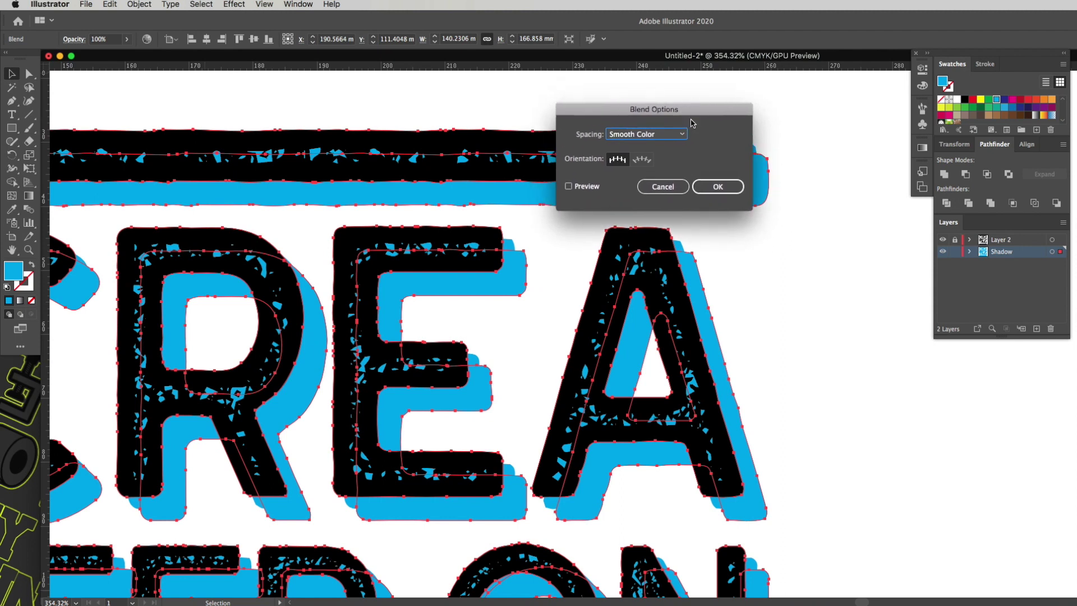
left_click(585, 188)
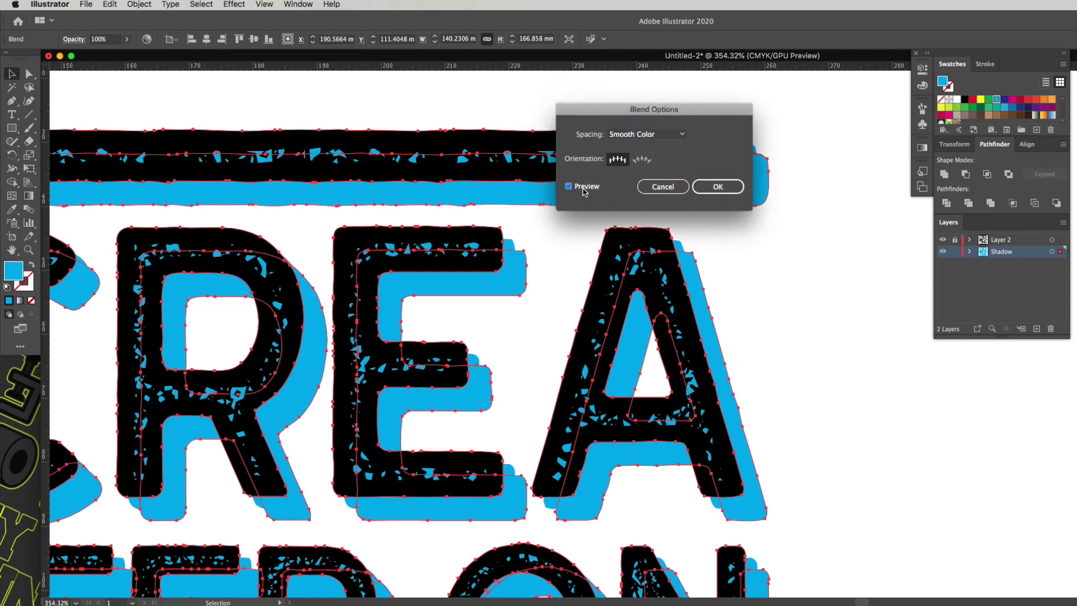
left_click(665, 135)
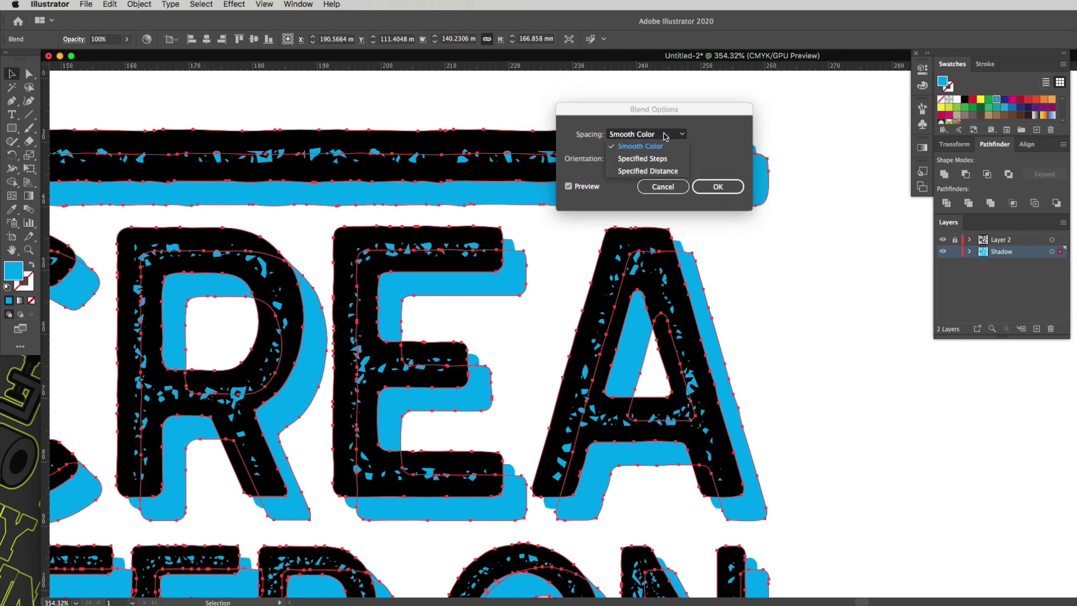
left_click(643, 159)
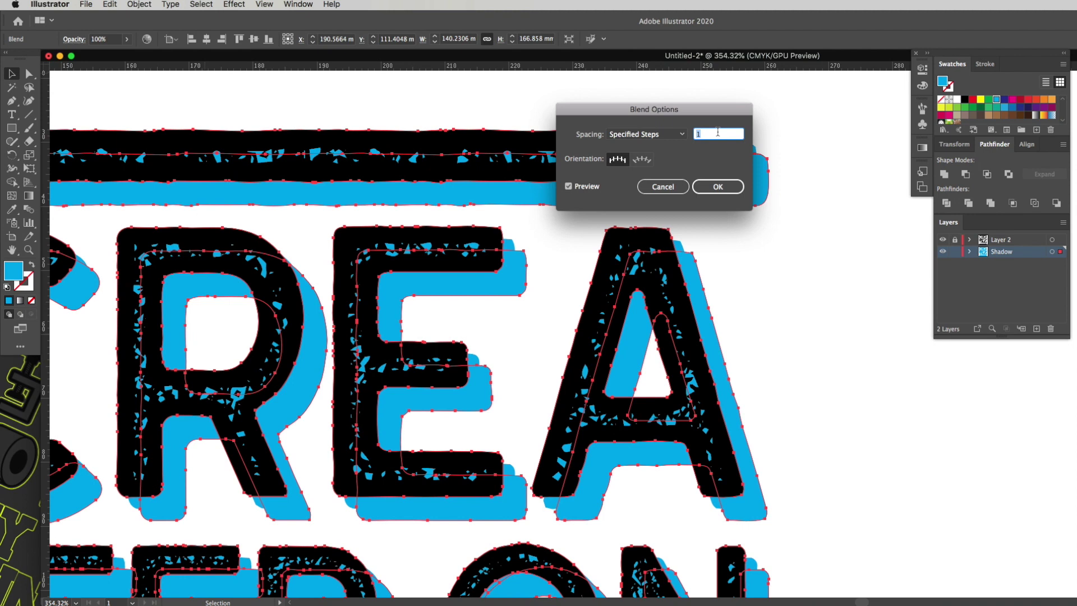
key("Tab")
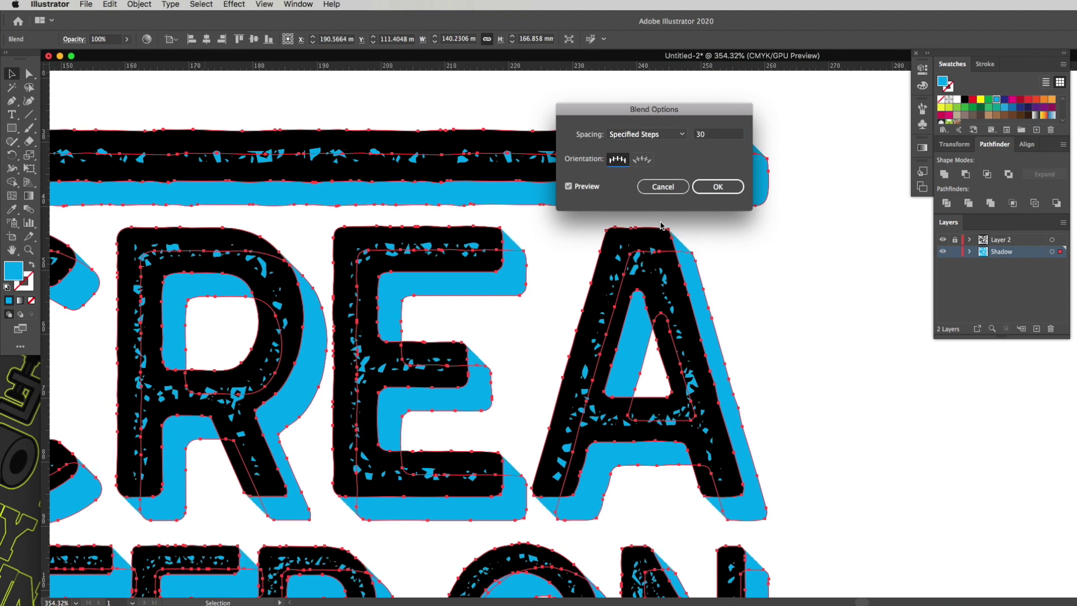
left_click(731, 189)
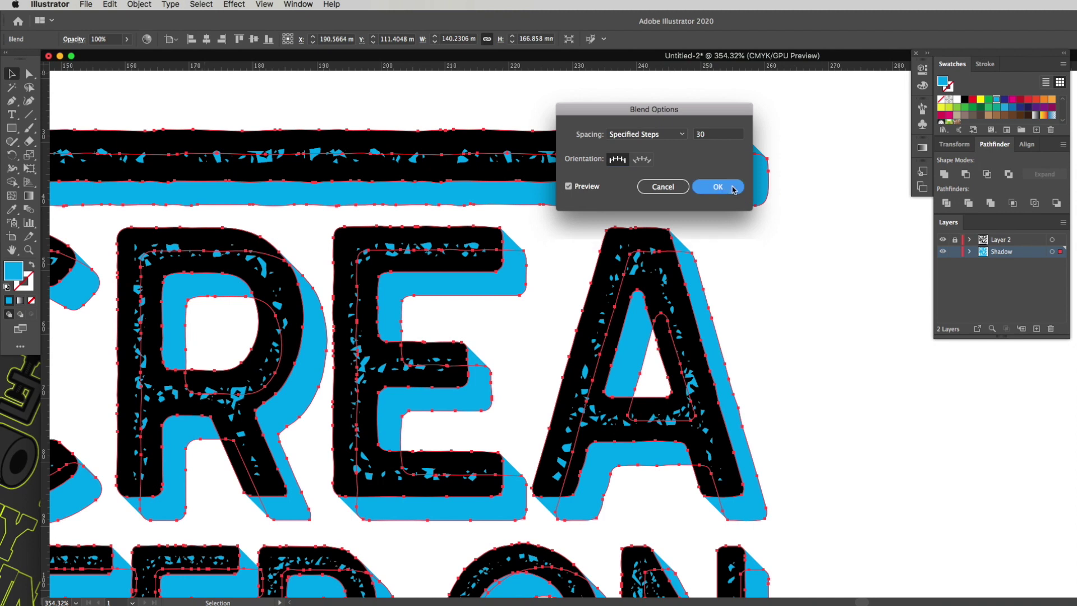
left_click(648, 379, "alt+super")
left_click(648, 380, "alt+super")
left_click_drag(693, 453, 675, 373)
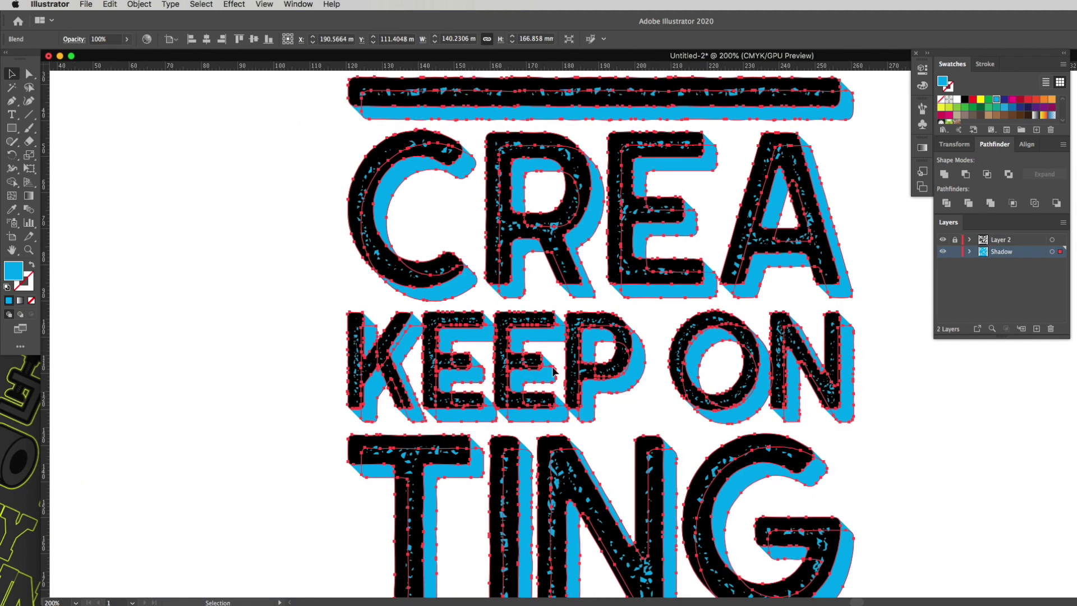
left_click_drag(775, 220, 726, 327)
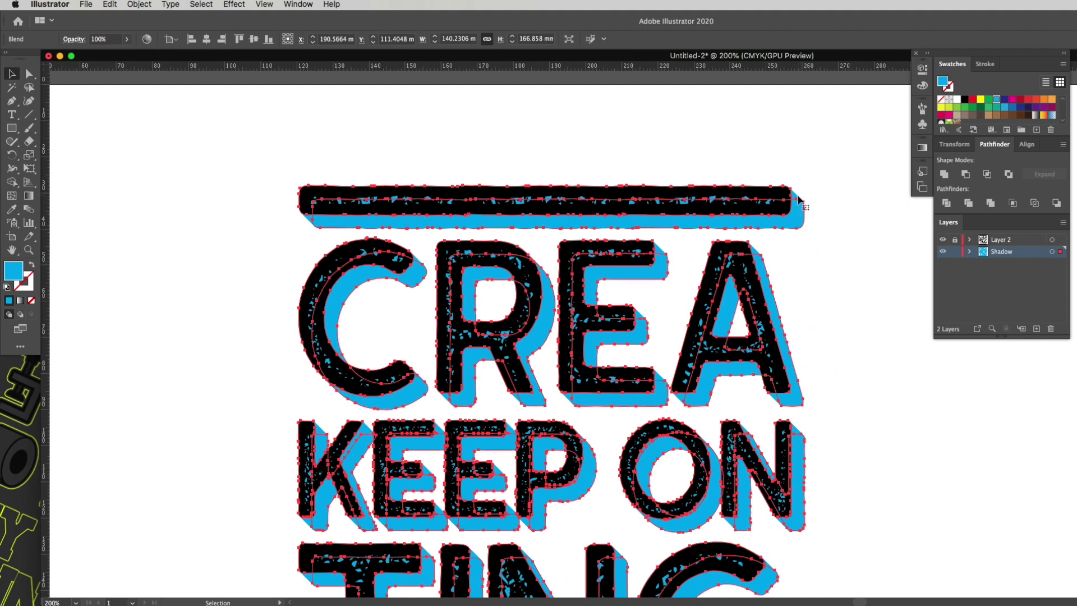
Step: Expand the blue shadow blend behind the lettering and bars into individual shapes
key("super+space")
left_click_drag(788, 191, 987, 353)
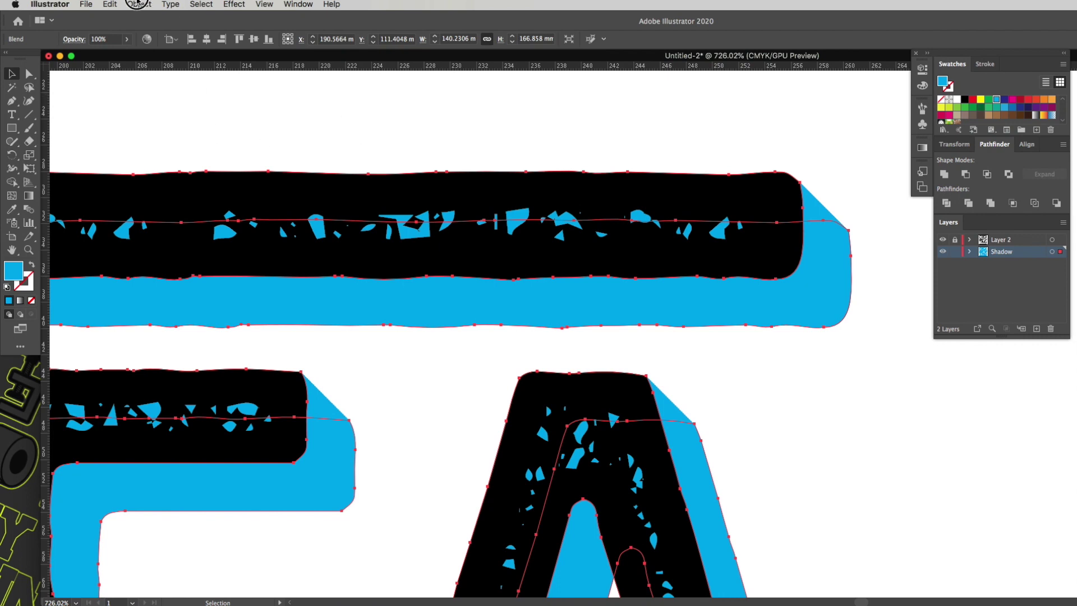
left_click(137, 4)
left_click(151, 128)
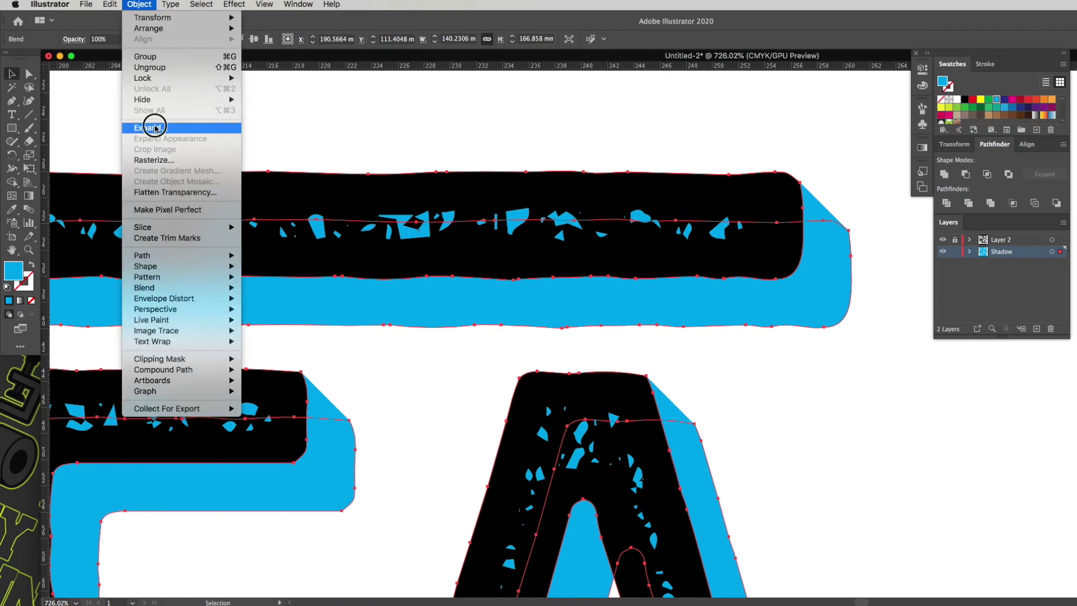
left_click(588, 246)
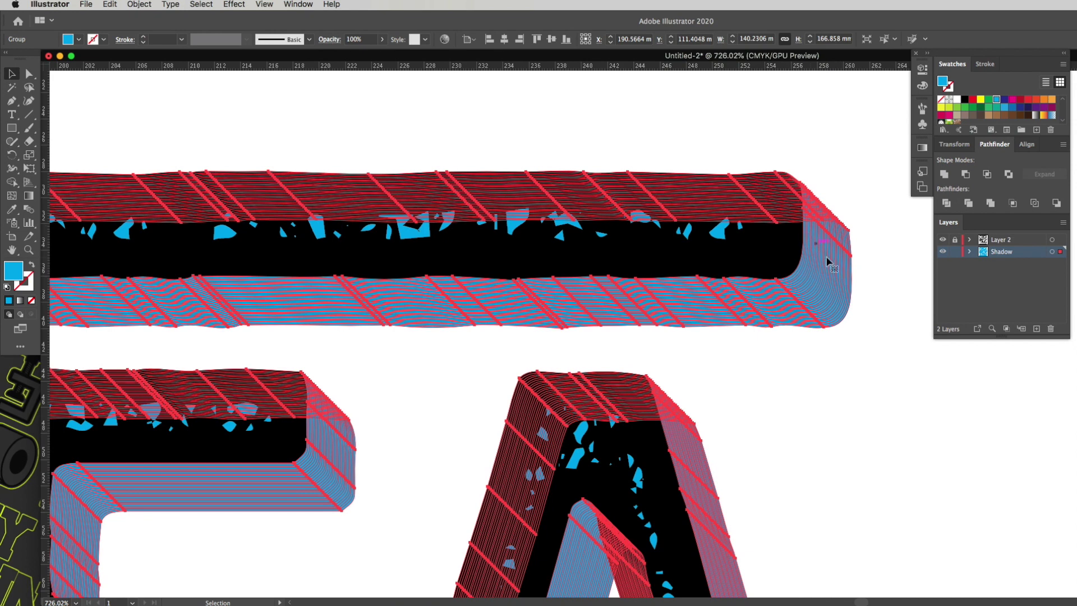
Step: Unite the expanded shadow pieces, expand the resulting compound shape and deselect it
left_click(947, 179)
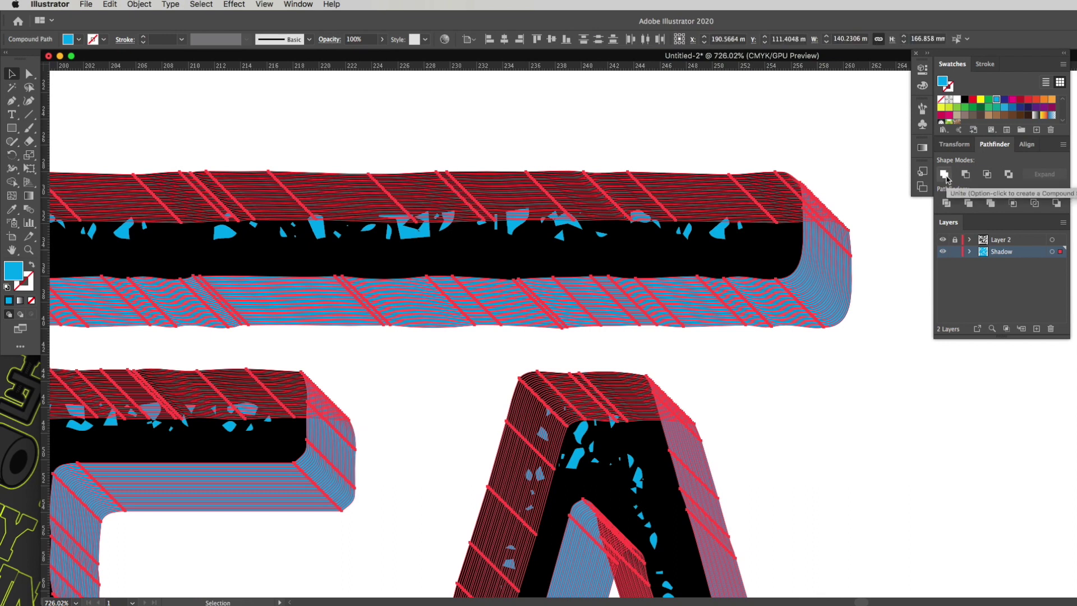
left_click(1039, 174)
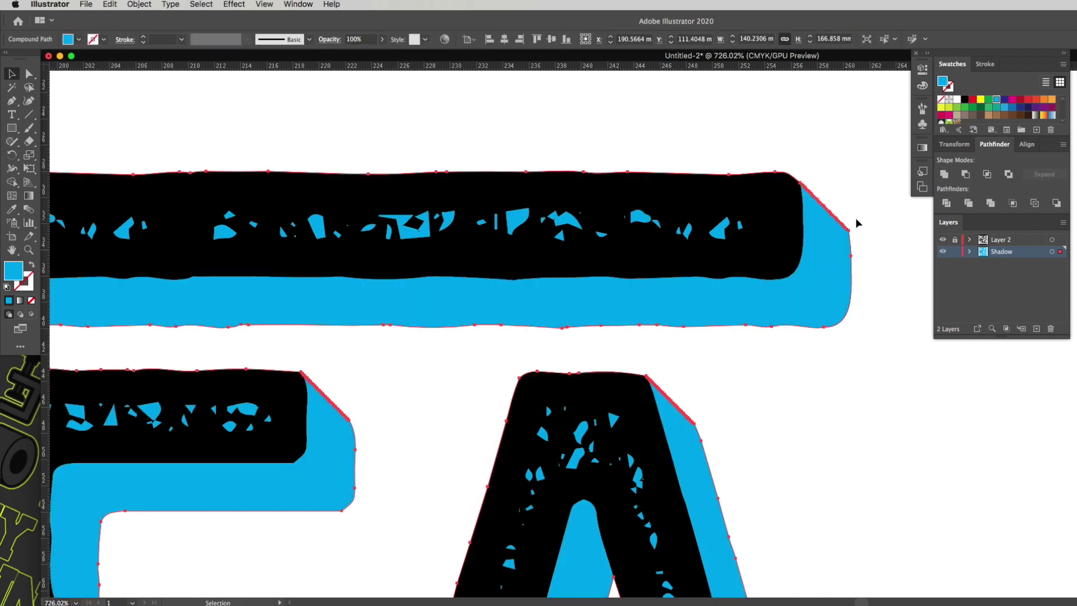
left_click(841, 170)
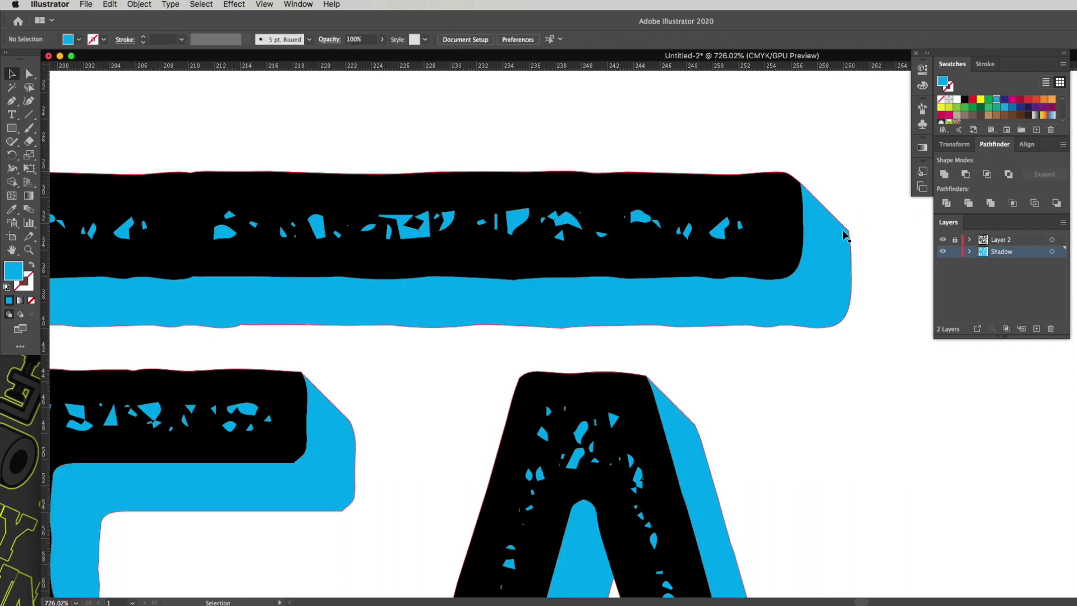
Step: Examine the united block shadow across the whole lettering and around the upper bar's right end
left_click(751, 367, "alt+super")
left_click_drag(751, 368, 760, 254)
left_click(749, 295, "alt+super")
left_click(750, 295, "alt+super")
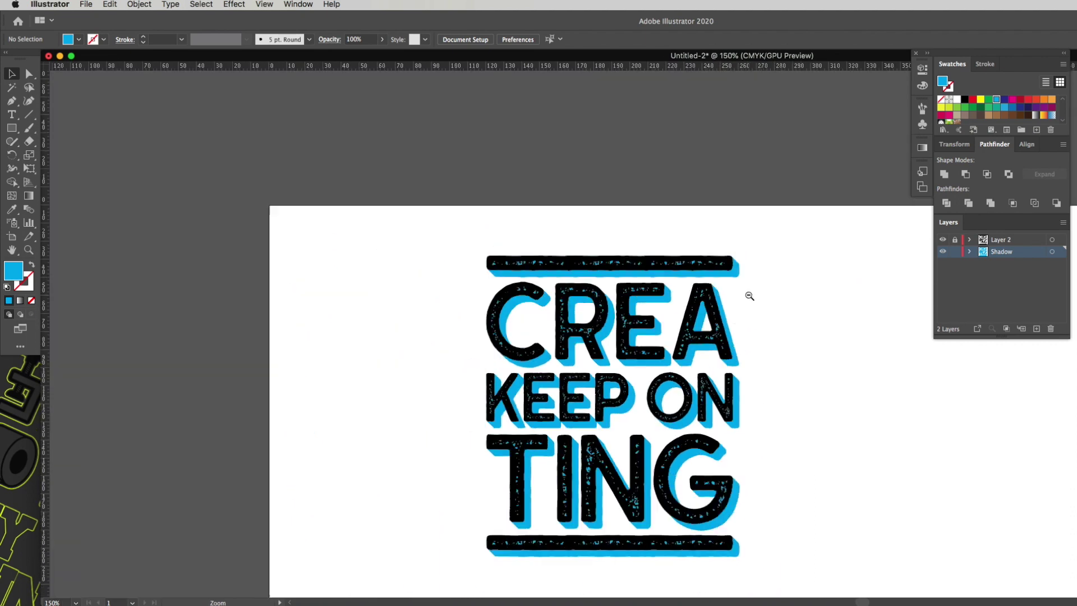
left_click_drag(750, 296, 609, 204)
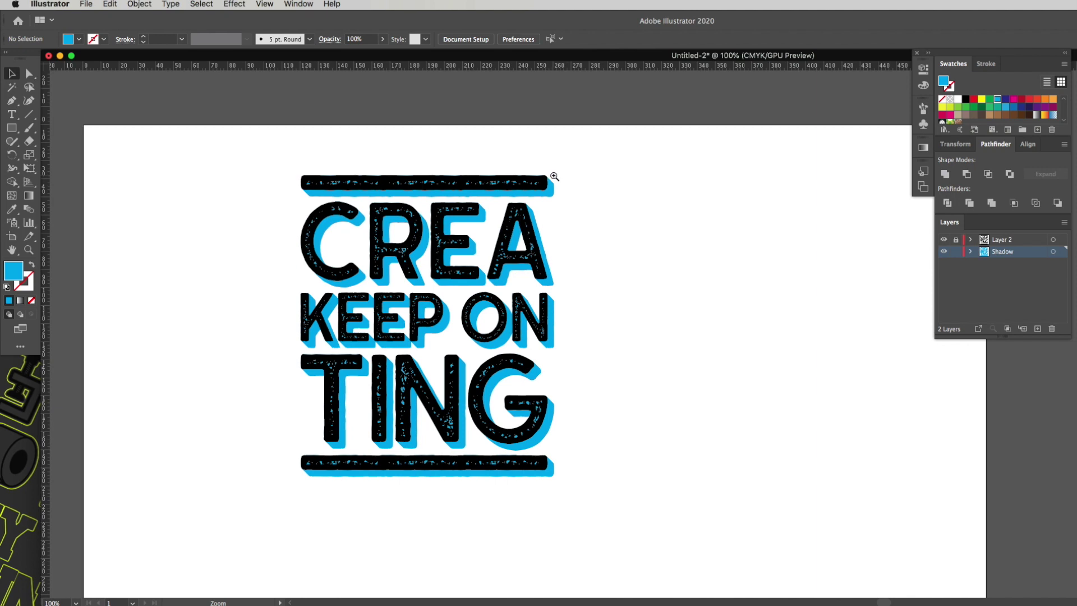
left_click_drag(546, 172, 692, 263)
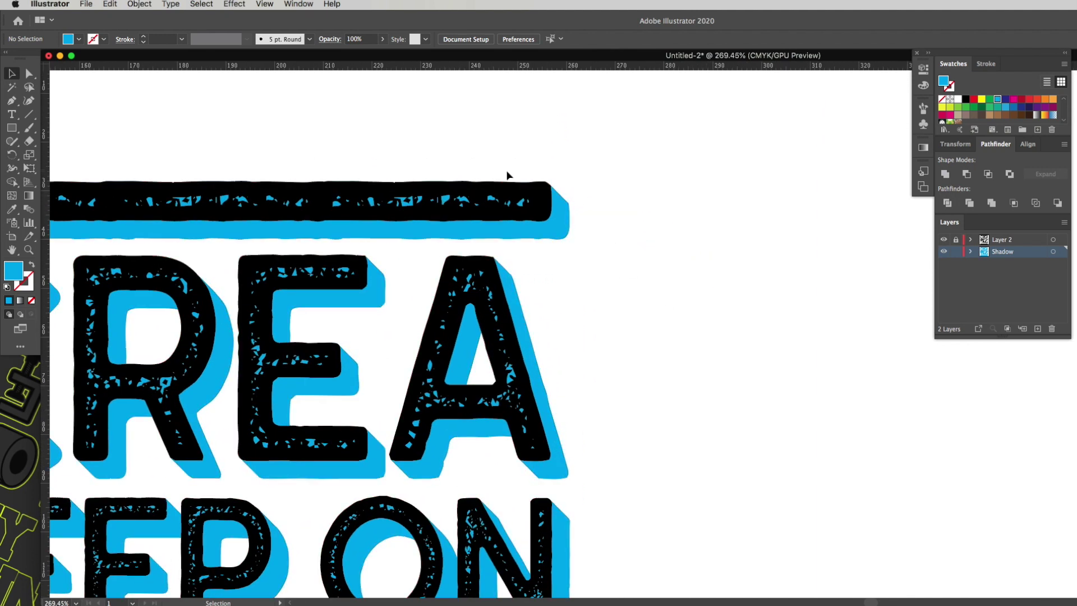
key("z")
left_click(697, 337, "alt")
left_click(697, 337, "alt")
left_click_drag(715, 348, 488, 291)
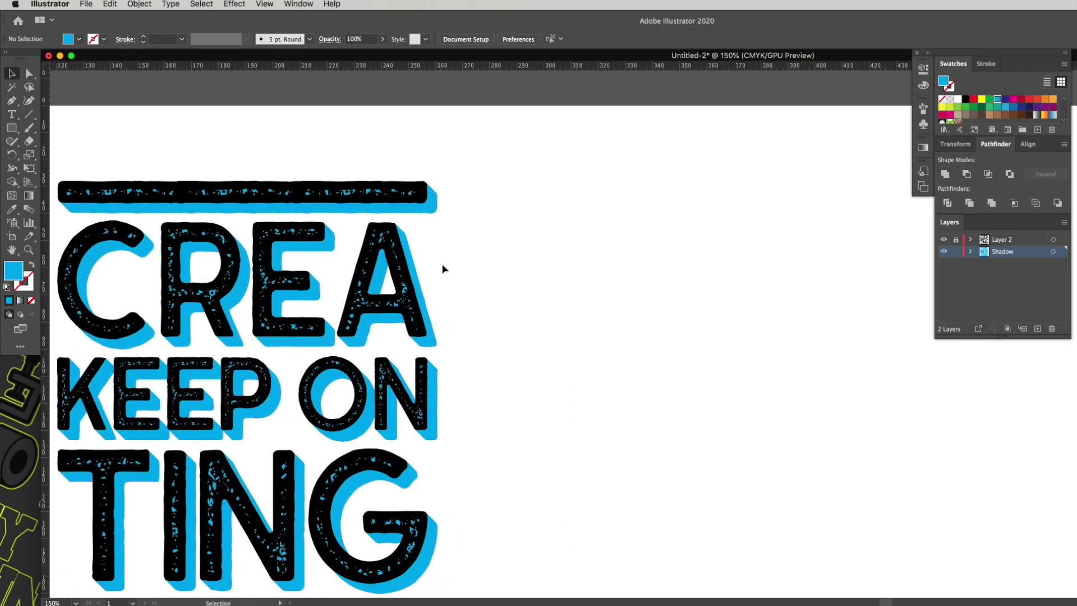
Step: Draw a thin blue rectangle about 175 mm wide and 2 mm high beside the lettering on the Shadow layer
key("m")
left_click_drag(454, 270, 929, 275)
left_click(706, 320, "alt")
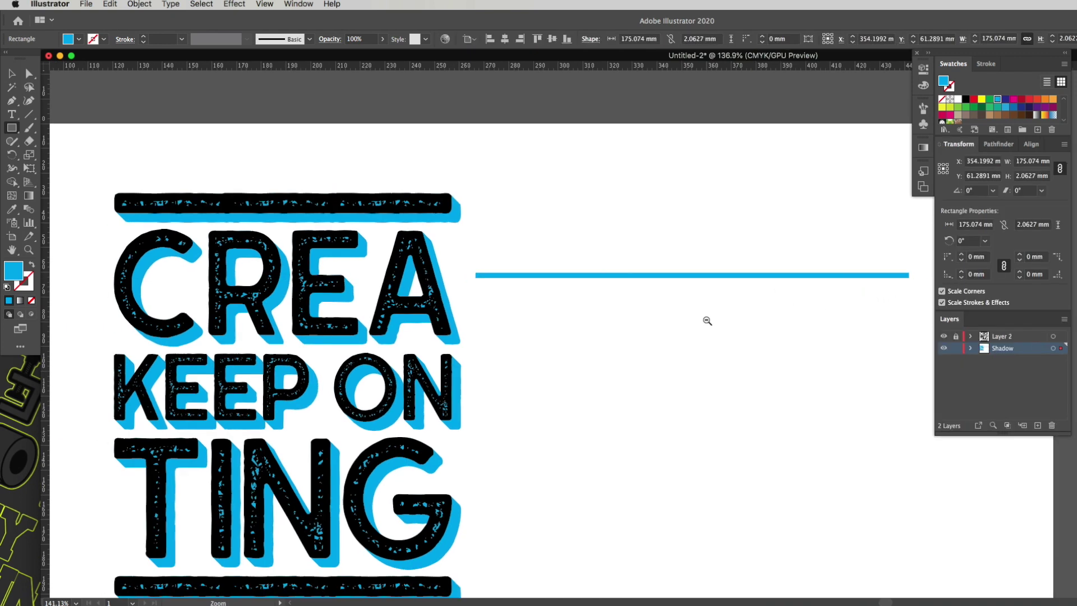
Step: Move the thin blue rectangle below the lettering, stretch it to about 264 mm wide and deselect it
left_click_drag(676, 317, 279, 533)
key("v")
key("e")
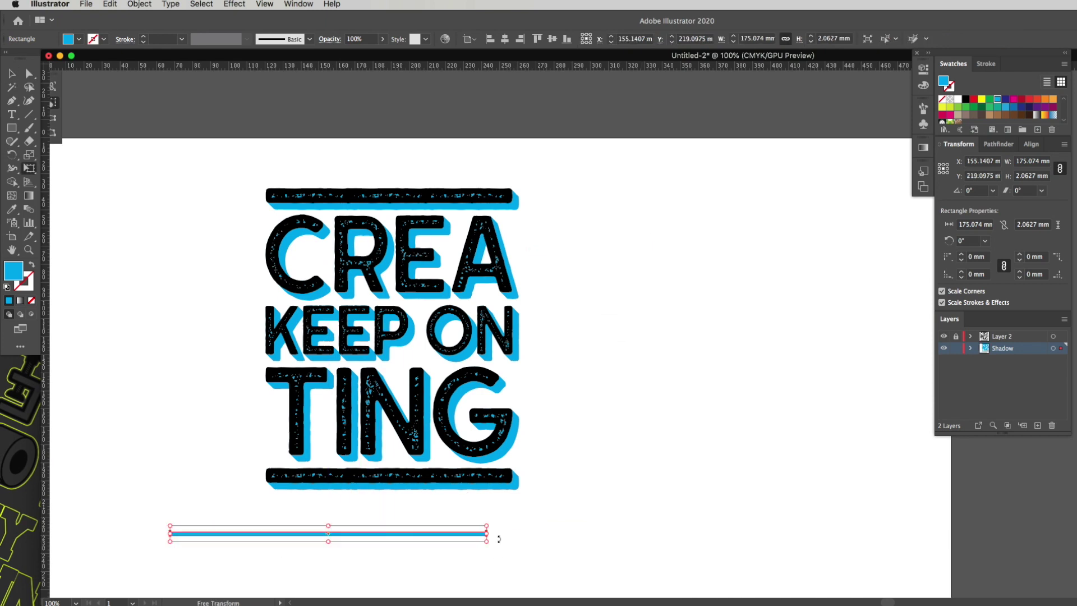
left_click_drag(486, 533, 648, 532)
key("v")
left_click(568, 469)
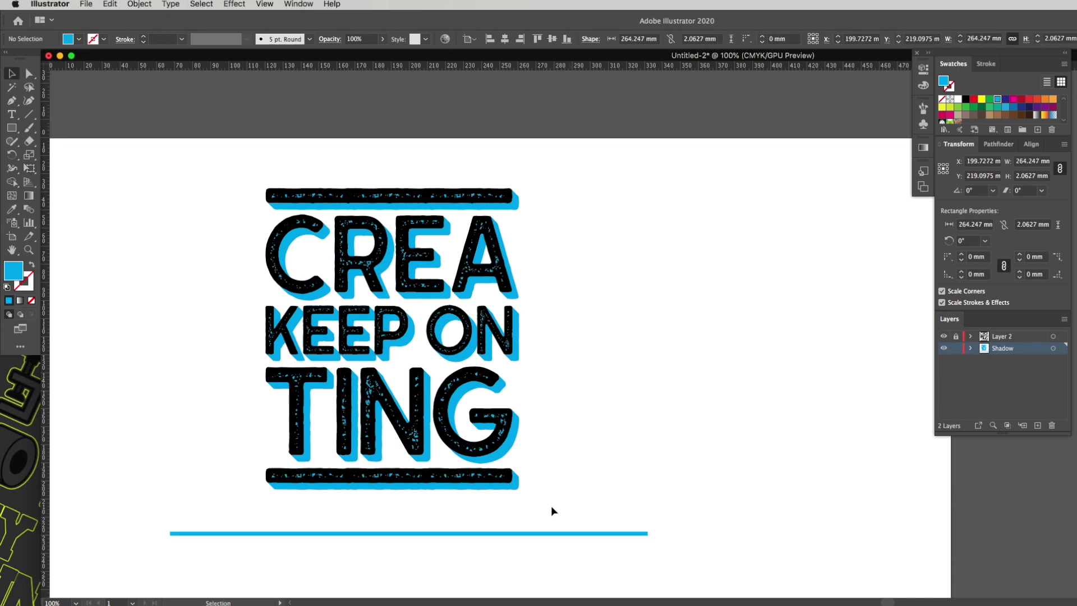
Step: Move the thin rectangle just above the lettering's upper bar and rotate it to a downward diagonal of about 318°
left_click(532, 534)
left_click_drag(531, 538, 692, 186)
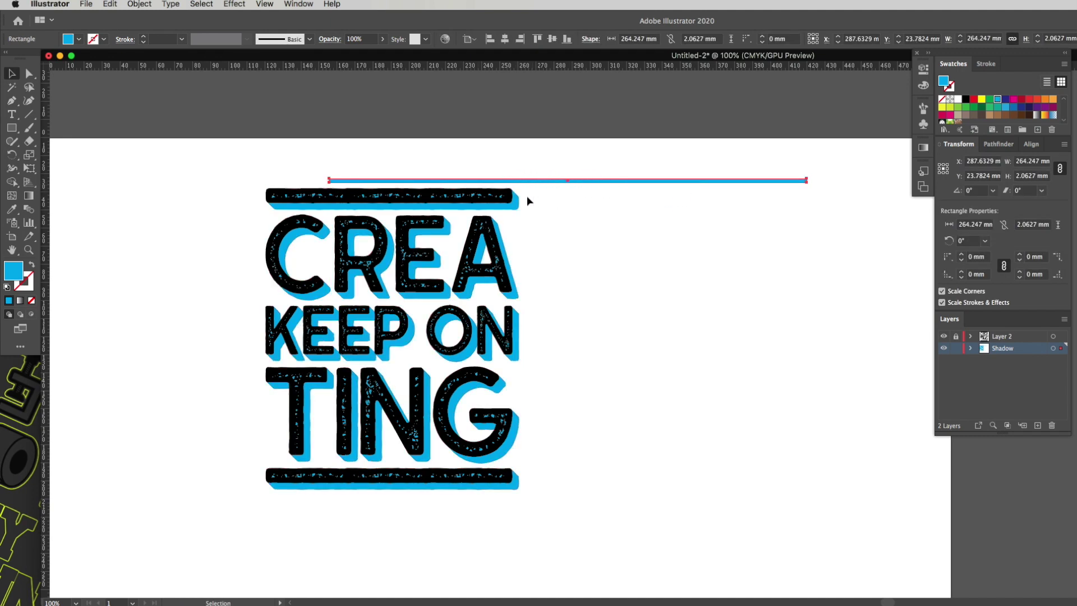
key("space")
left_click_drag(632, 180, 706, 195)
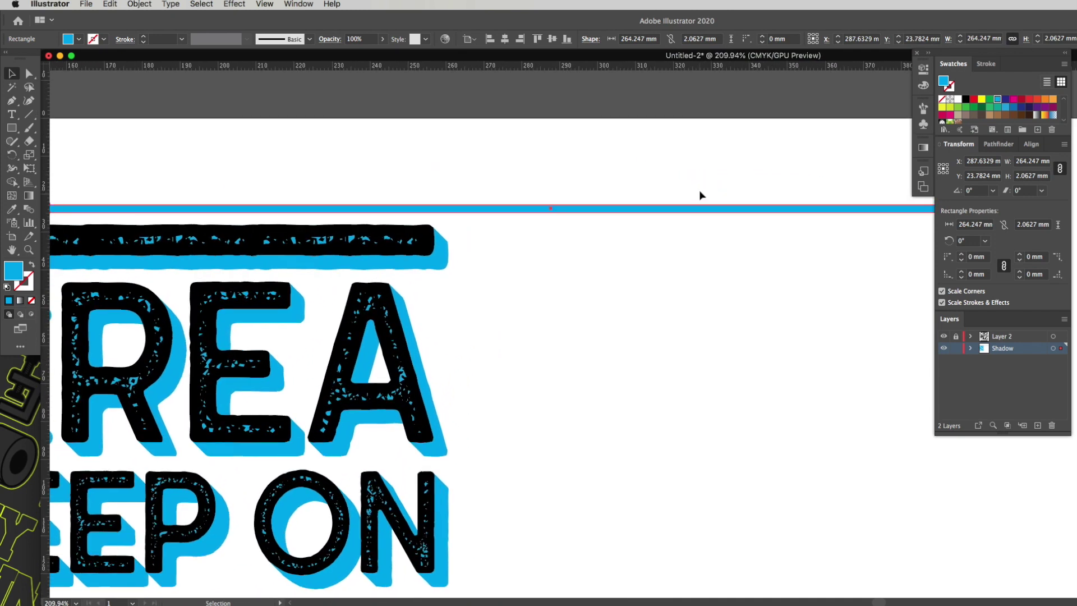
key("r")
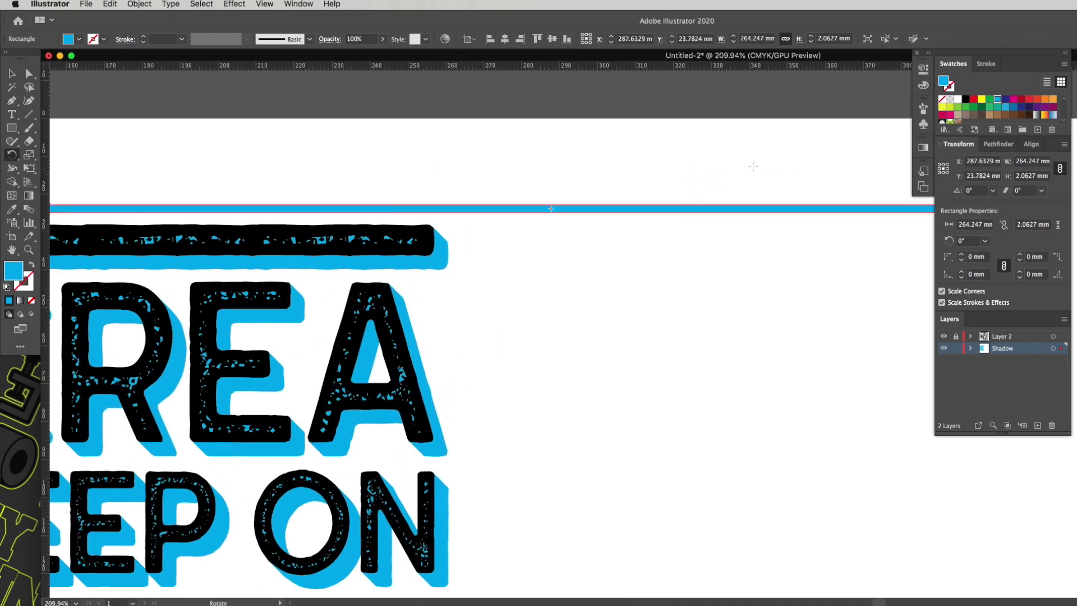
left_click_drag(763, 148, 723, 296)
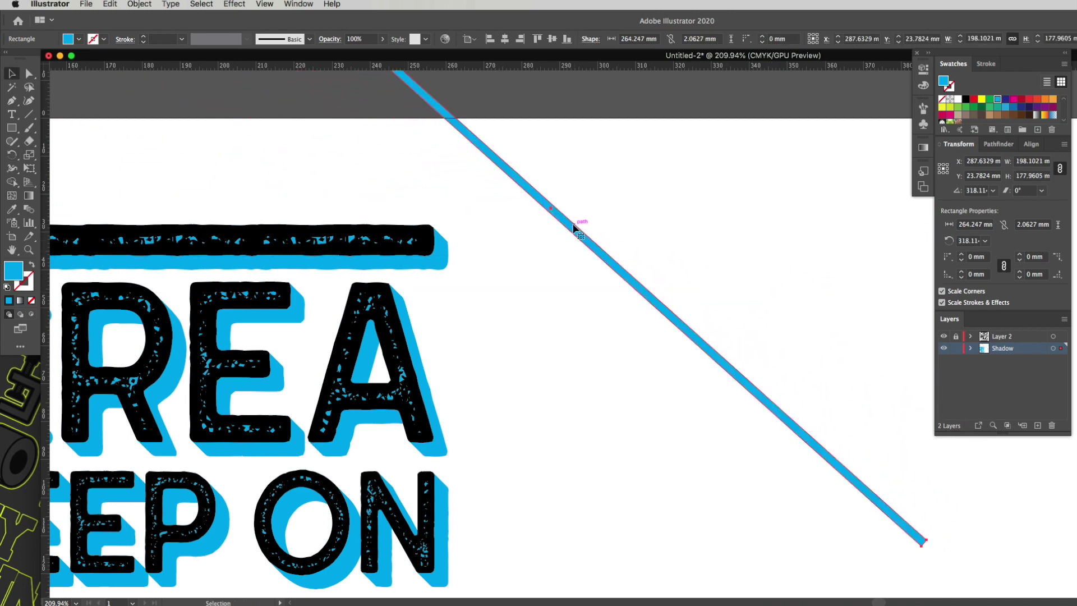
Step: Place the diagonal strip beside the upper bar's slanted shadow corner and refine its angle to about 316.09° to match the slant
left_click_drag(577, 230, 482, 266)
key("r")
left_click_drag(706, 200, 708, 205)
key("v")
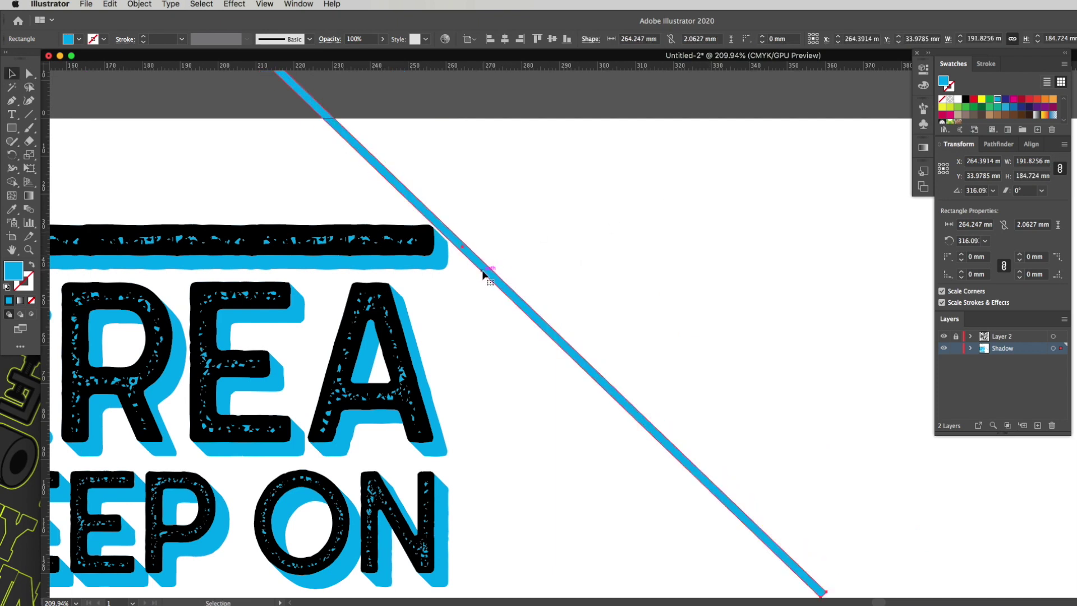
left_click_drag(483, 270, 492, 278)
Step: Slide the diagonal strip down and right to about X 345 mm, Y 111.5 mm, its upper end just above the lettering, and deselect it
left_click(587, 282, "alt+super")
left_click(588, 282, "alt+super")
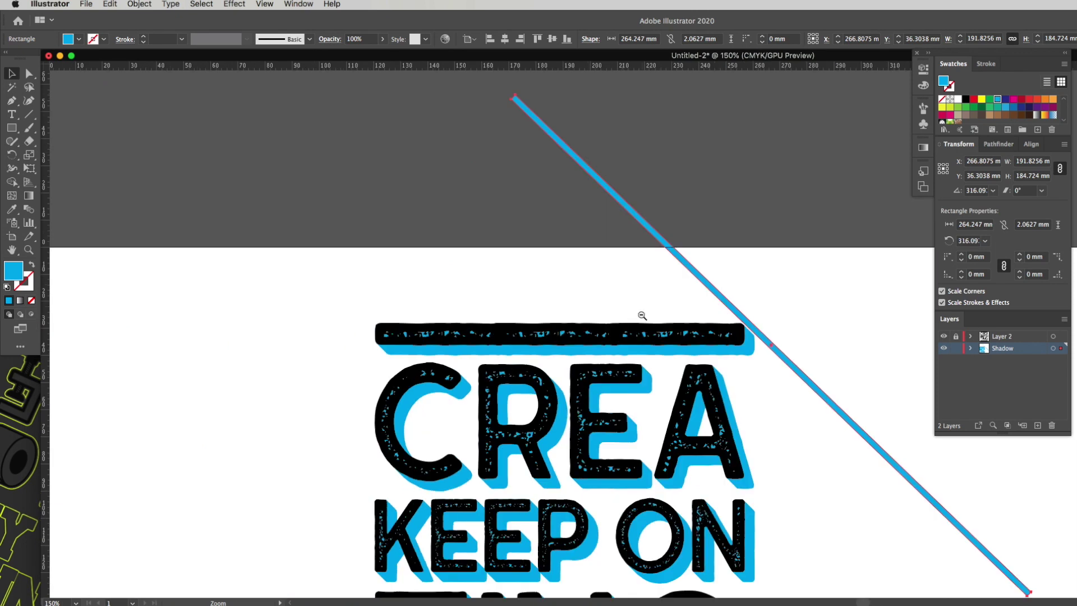
left_click(642, 315, "alt+super")
left_click_drag(875, 392, 745, 352)
left_click(596, 220)
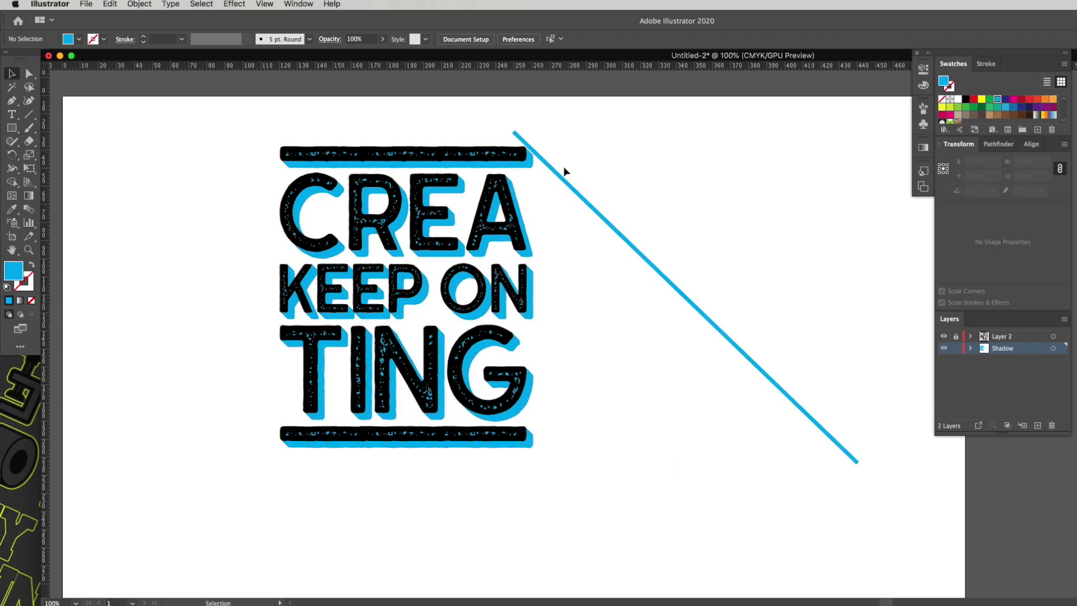
Step: Select the diagonal strip and reduce its thickness to about 1.16 mm
key("z")
key("v")
left_click_drag(492, 97, 639, 187)
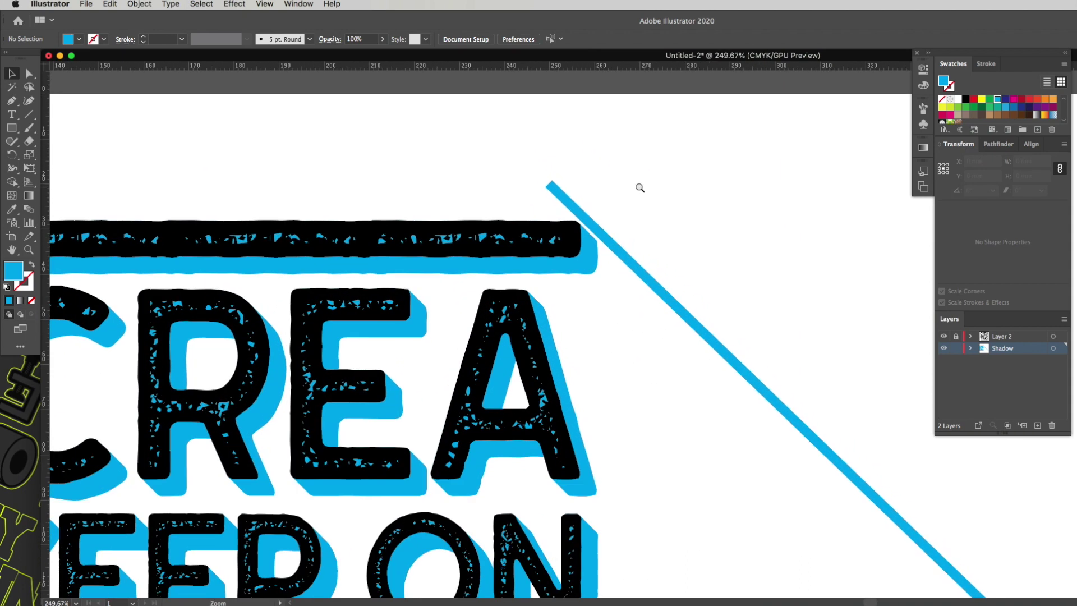
left_click_drag(569, 253, 716, 242)
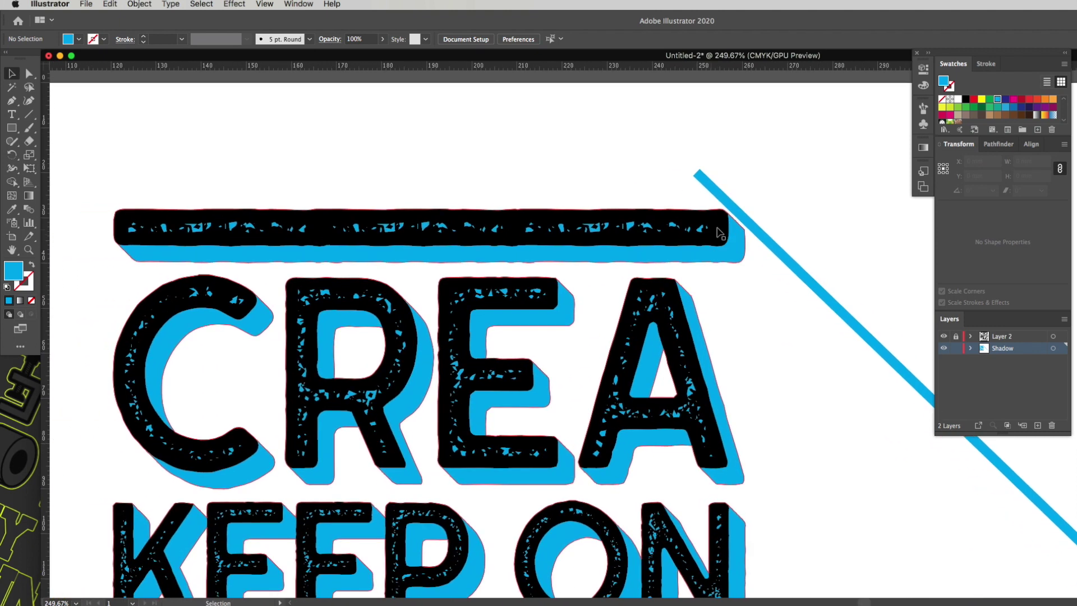
left_click(744, 218)
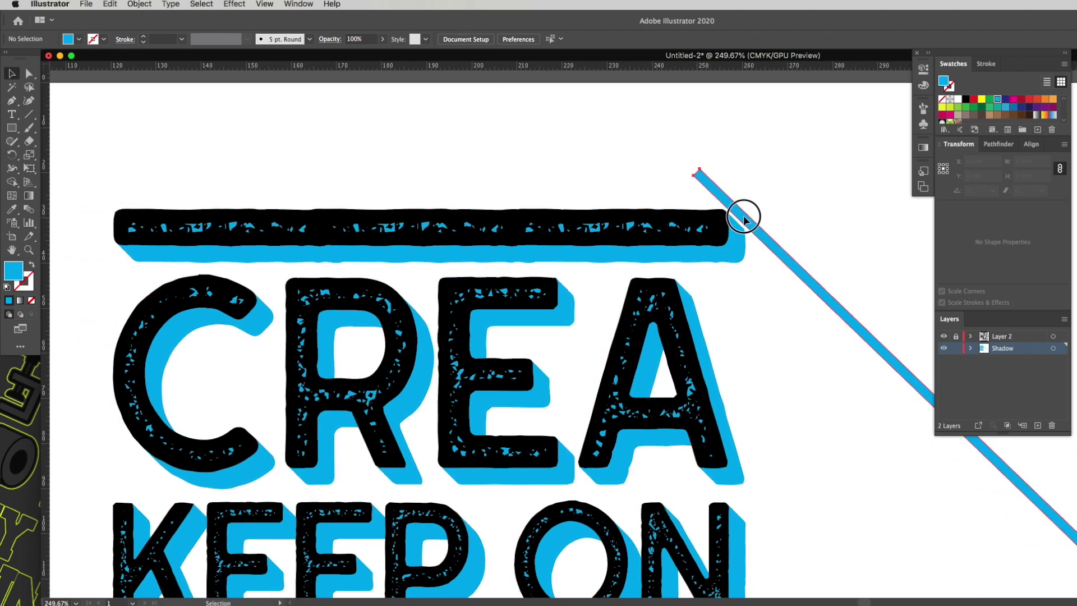
left_click_drag(744, 219, 722, 220)
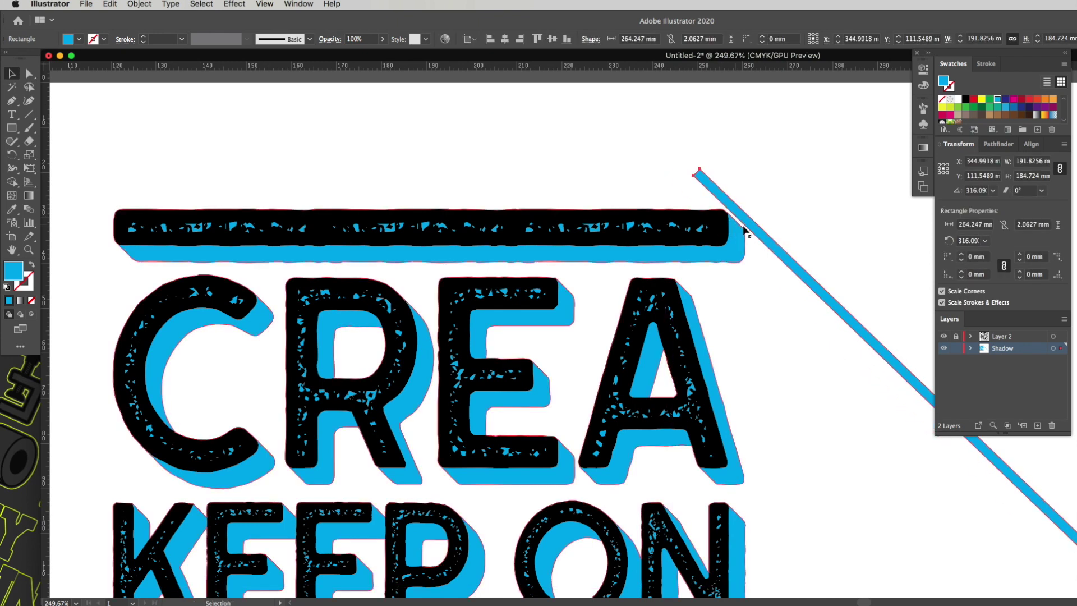
scroll(777, 335, "right", 5)
scroll(843, 475, "down", 3)
scroll(842, 476, "right", 3)
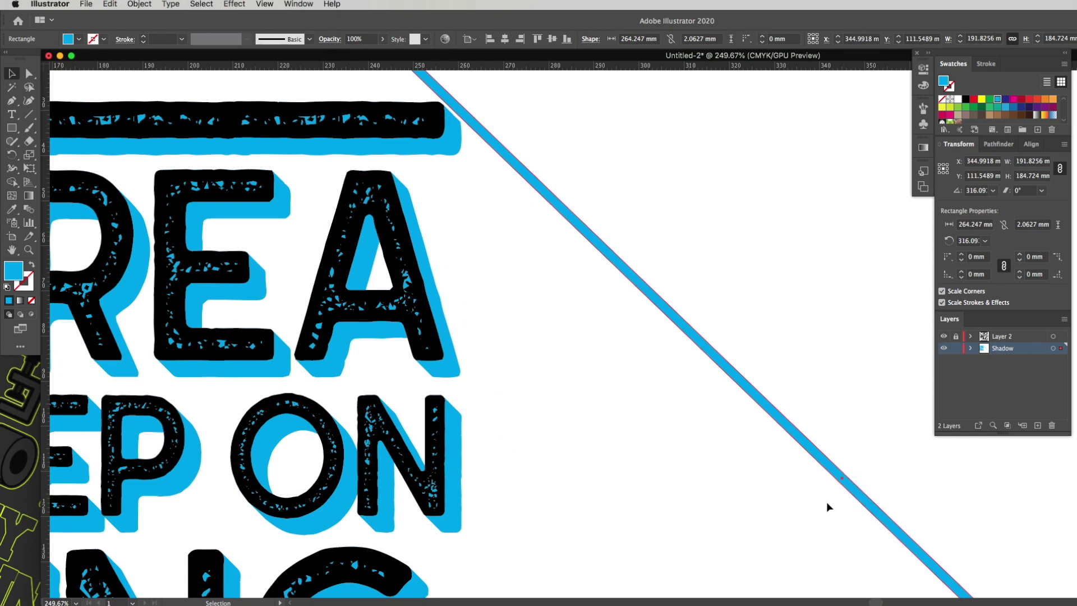
key("e")
left_click_drag(837, 484, 841, 481)
key("v")
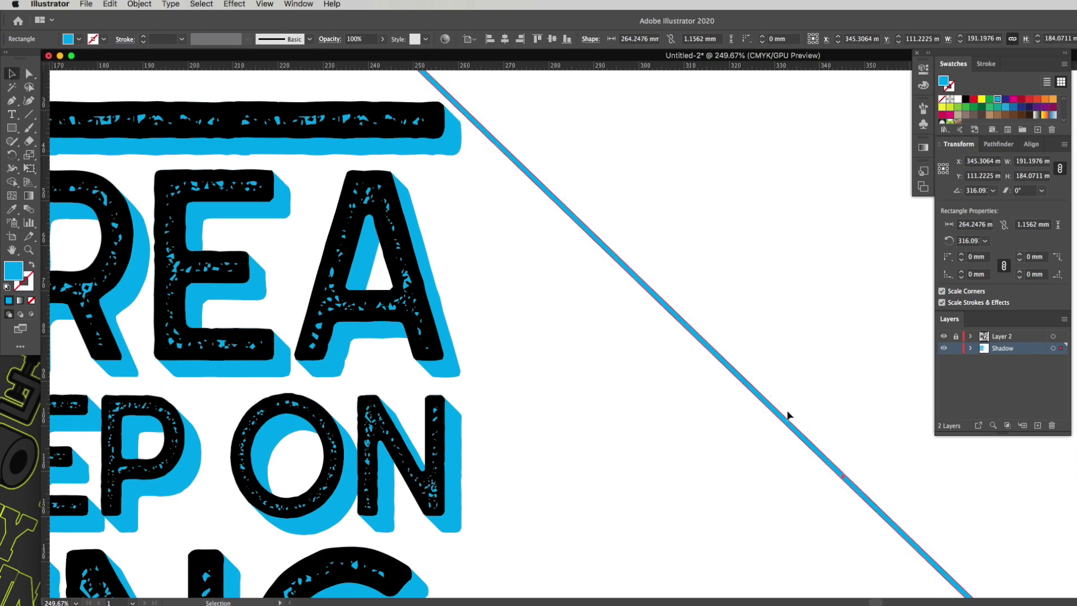
Step: Place a copy of the diagonal strip about 3.57 mm horizontally to the left of the original
left_click_drag(511, 154, 556, 233)
left_click(570, 229)
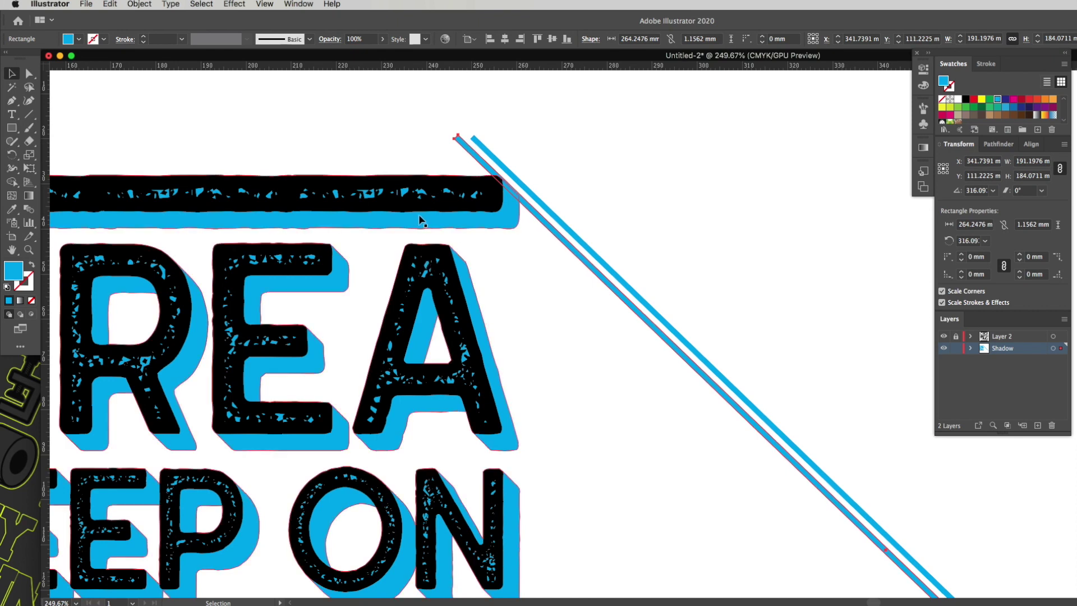
left_click(736, 298, "alt+super")
left_click_drag(748, 365, 853, 296)
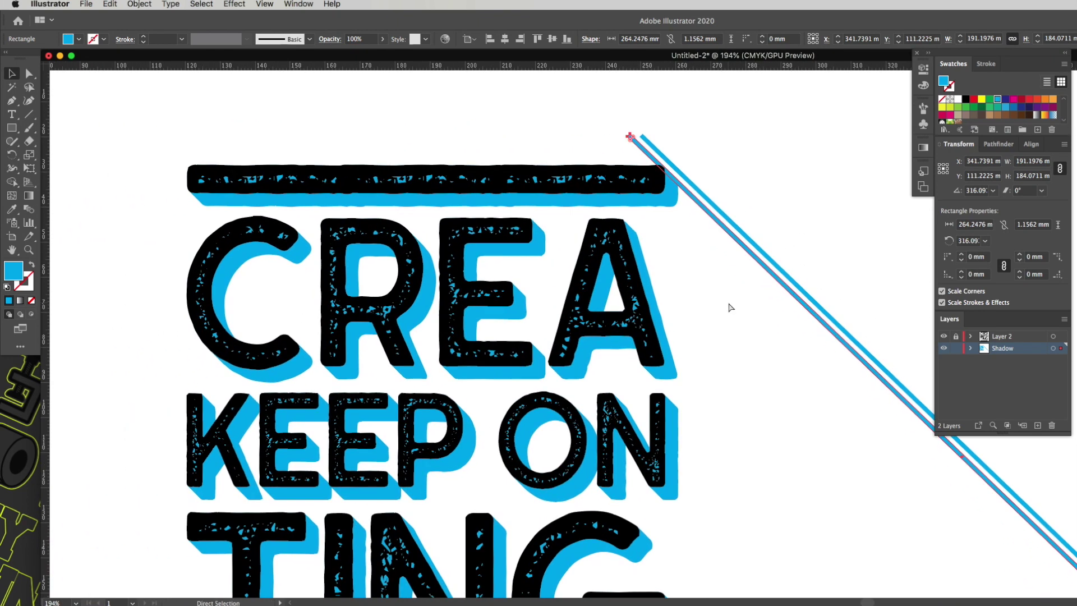
Step: Repeat the strip's offset copy until evenly spaced diagonal stripes run across most of the lettering
key("super+d")
key("super+d")
key("super+d")
key("super+d")
key("super+d")
key("super+d")
key("super+d")
key("super+d")
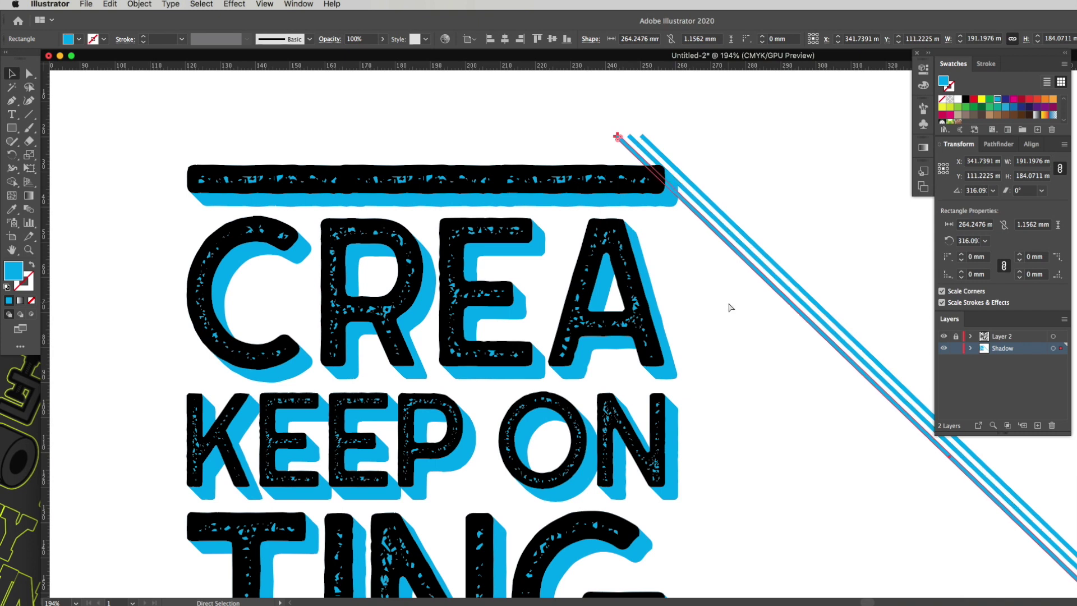
key("super+d")
key("super+d")
key("super+d")
key("super+d")
key("super+d")
key("super+d")
key("super+d")
key("super+d")
key("super+d")
key("super+d")
key("super+d")
key("super+d")
key("super+d")
key("super+d")
key("super+d")
key("super+d")
key("super+d")
key("super+d")
key("super+d")
key("super+d")
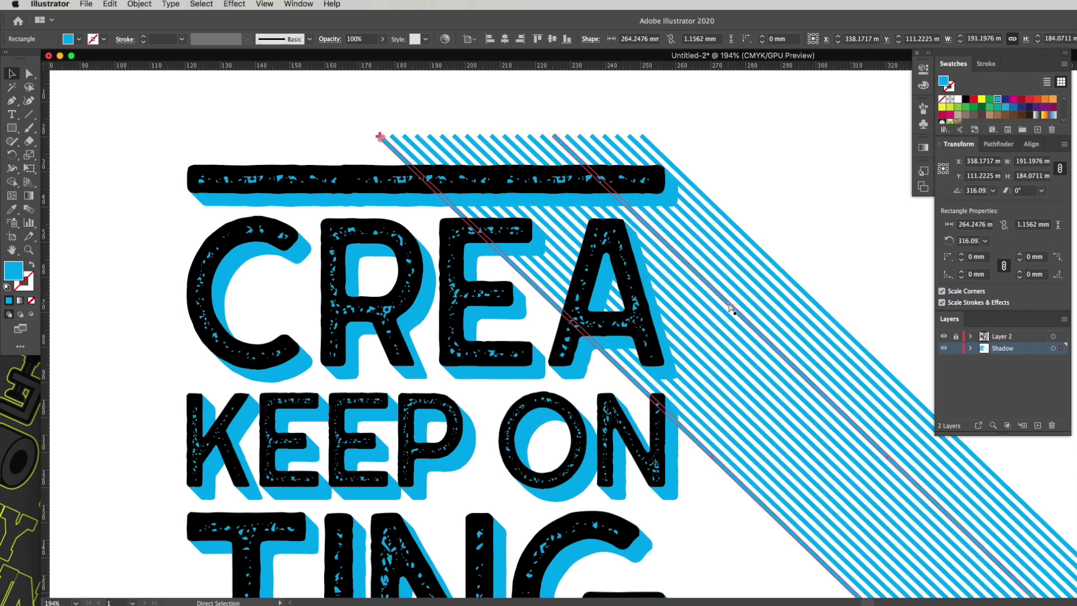
key("super+d")
key("super+d")
key("super+d")
key("super+d")
key("super+d")
key("super+d")
key("super+d")
key("super+d")
key("super+d")
key("super+d")
key("super+d")
key("super+d")
key("super+d")
key("super+d")
key("super+d")
key("super+d")
key("super+d")
key("super+d")
key("super+d")
key("super+d")
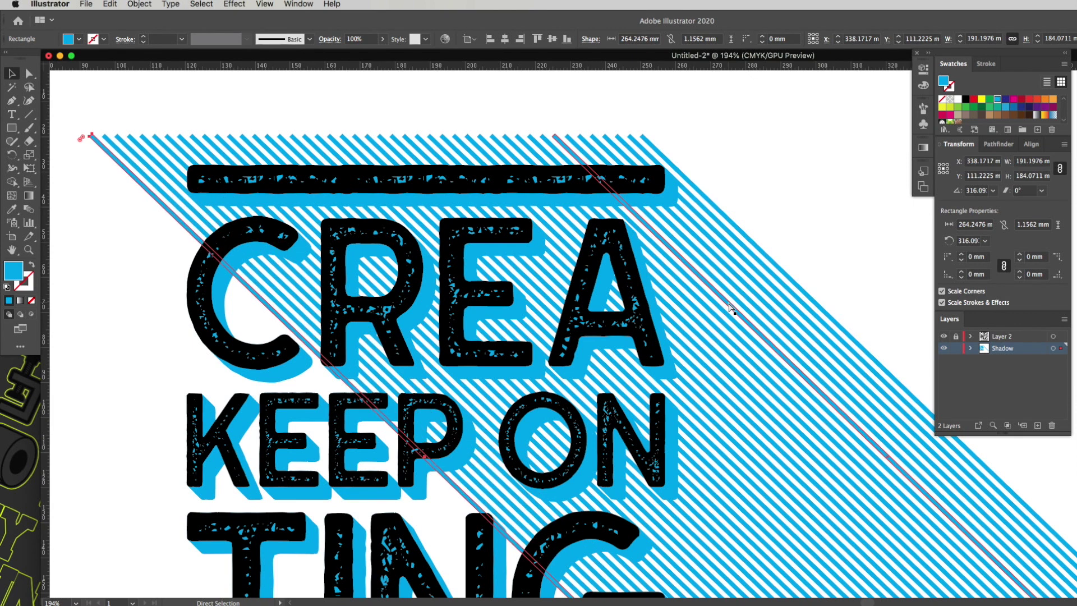
key("super+d")
key("super+d")
key("super+d")
key("super+d")
key("super+d")
key("super+d")
key("super+d")
key("super+d")
key("super+d")
key("super+d")
key("super+d")
key("super+d")
key("super+d")
key("super+d")
key("super+d")
key("super+d")
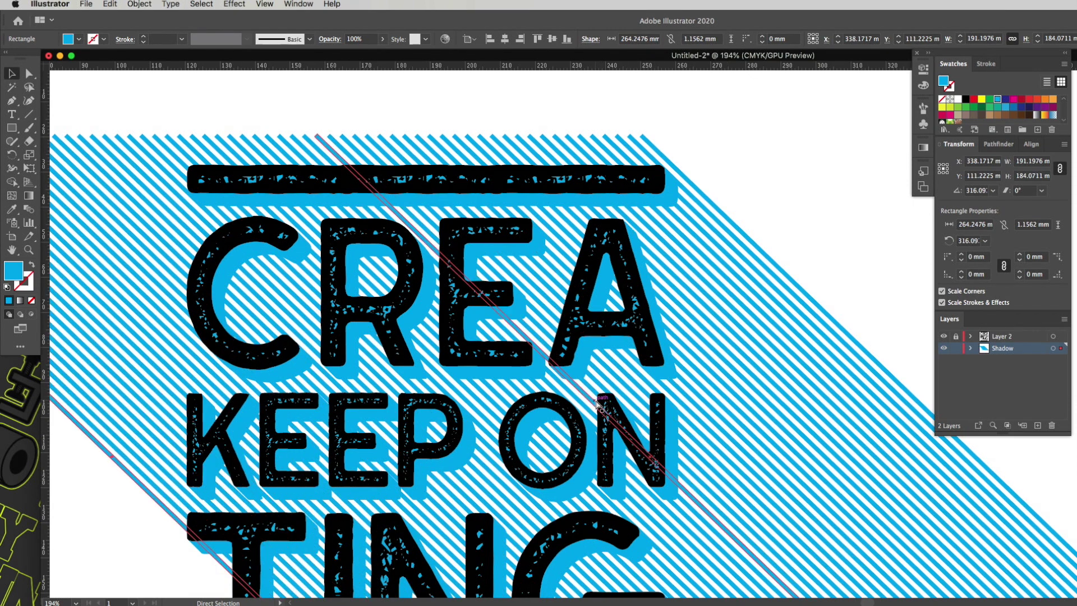
Step: Continue repeating the diagonal stripes until they cover the lettering's lower-left corner, and deselect them
left_click_drag(484, 435, 670, 182)
left_click_drag(540, 461, 563, 406)
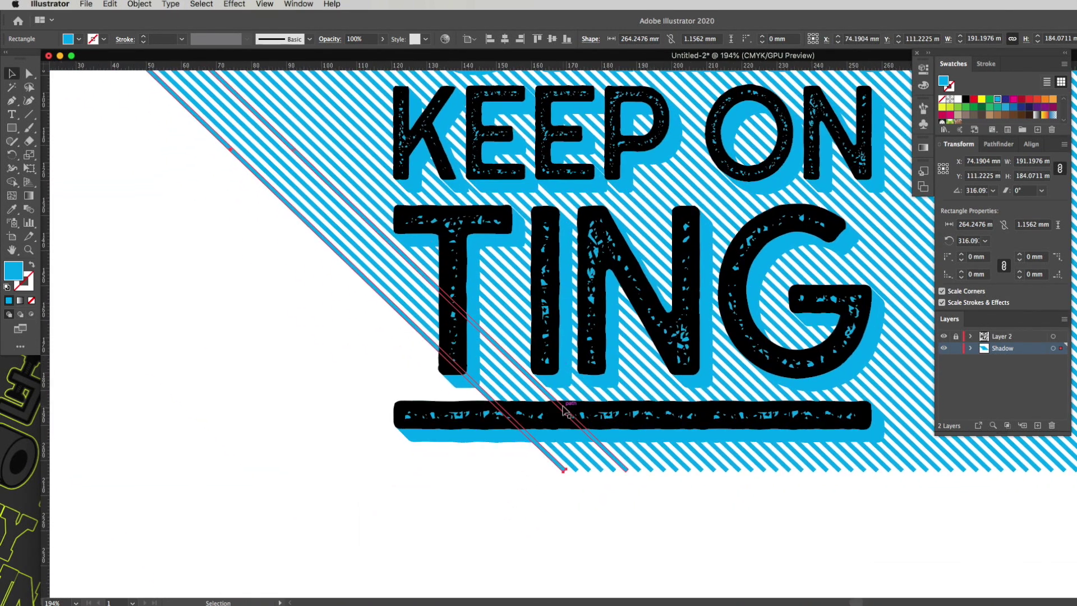
key("super+d")
key("super+d")
key("super+d")
key("super+d")
key("super+d")
key("super+d")
key("super+d")
key("super+d")
key("super+d")
key("super+d")
key("super+d")
key("super+d")
key("super+d")
key("super+d")
key("super+d")
key("super+d")
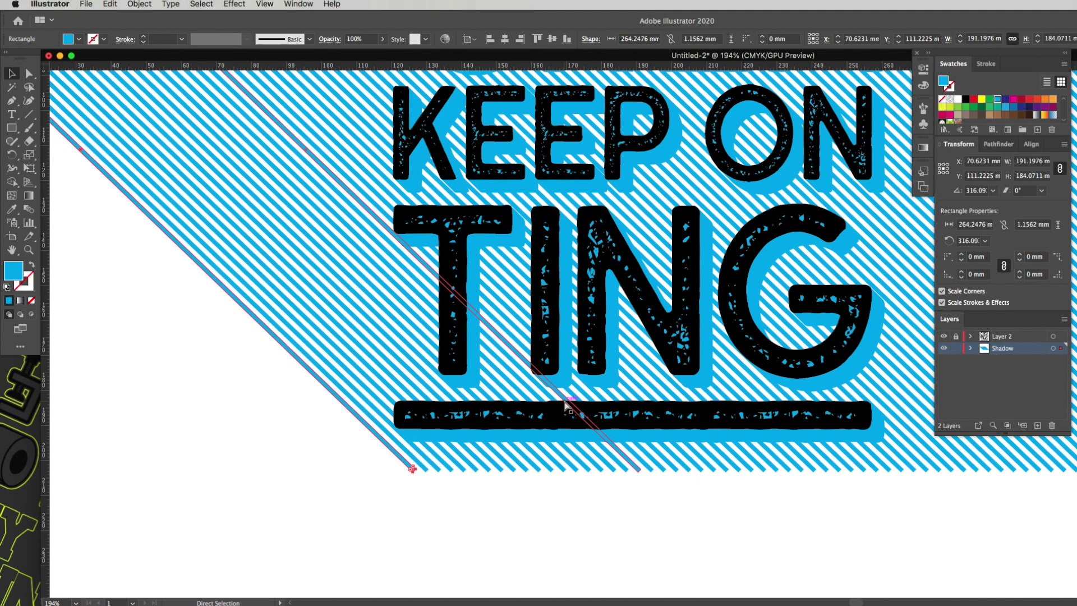
left_click_drag(738, 480, 793, 365)
key("super+minus")
key("super+minus")
key("super+minus")
left_click_drag(735, 395, 649, 544)
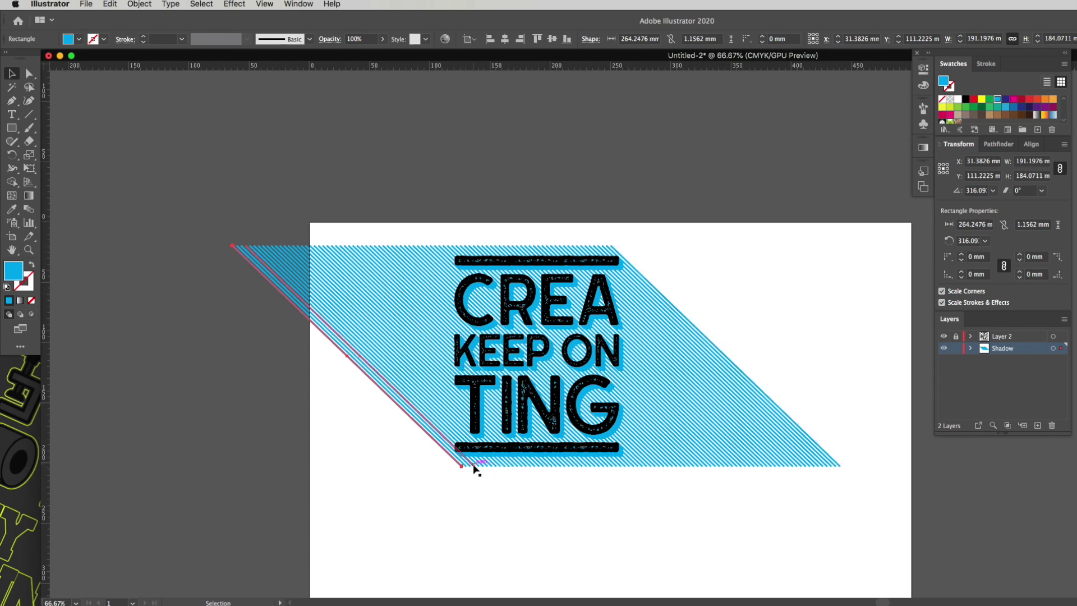
left_click(486, 489)
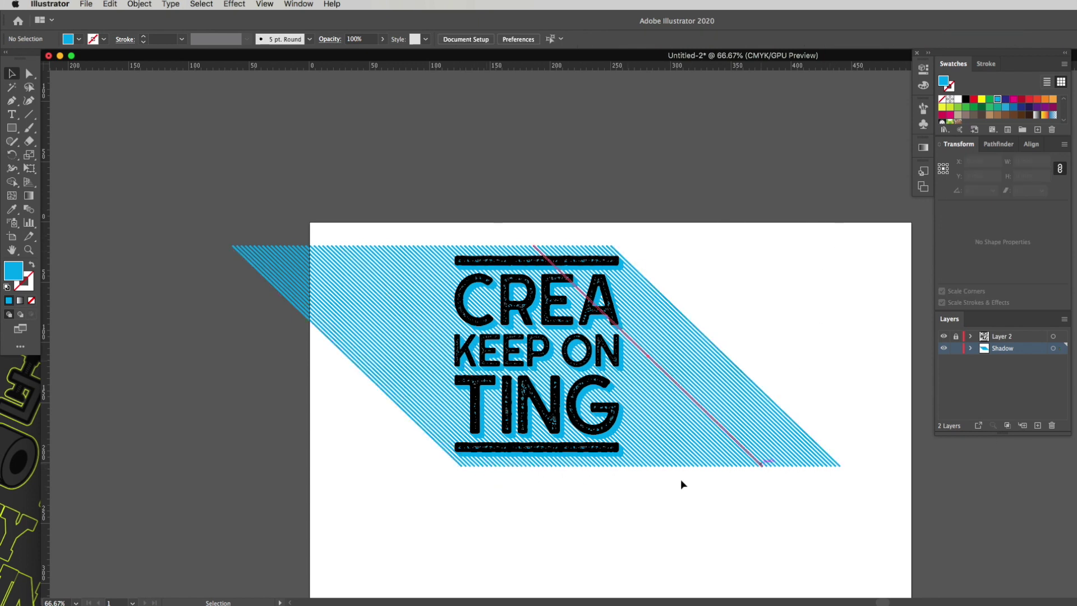
Step: Select all the diagonal stripes, unite them into one shape, and deselect it
left_click_drag(432, 516, 858, 465)
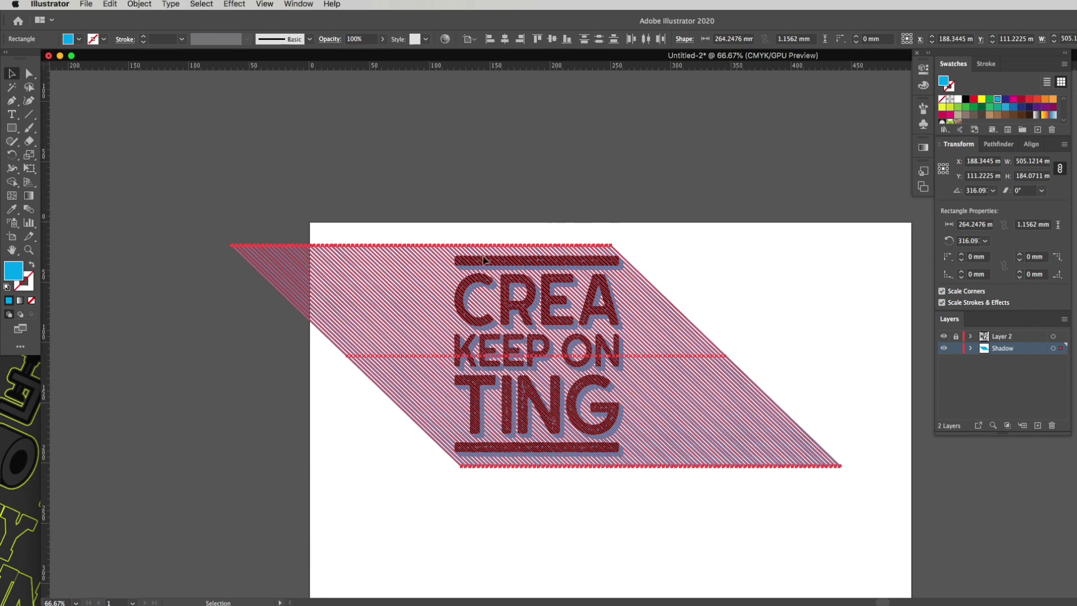
left_click(992, 147)
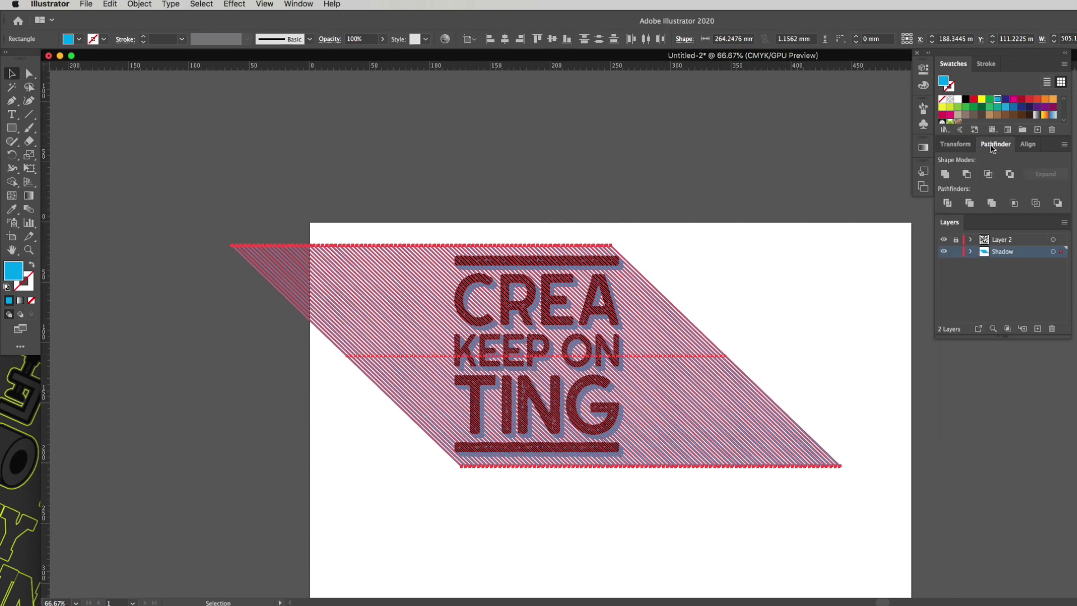
left_click(946, 175)
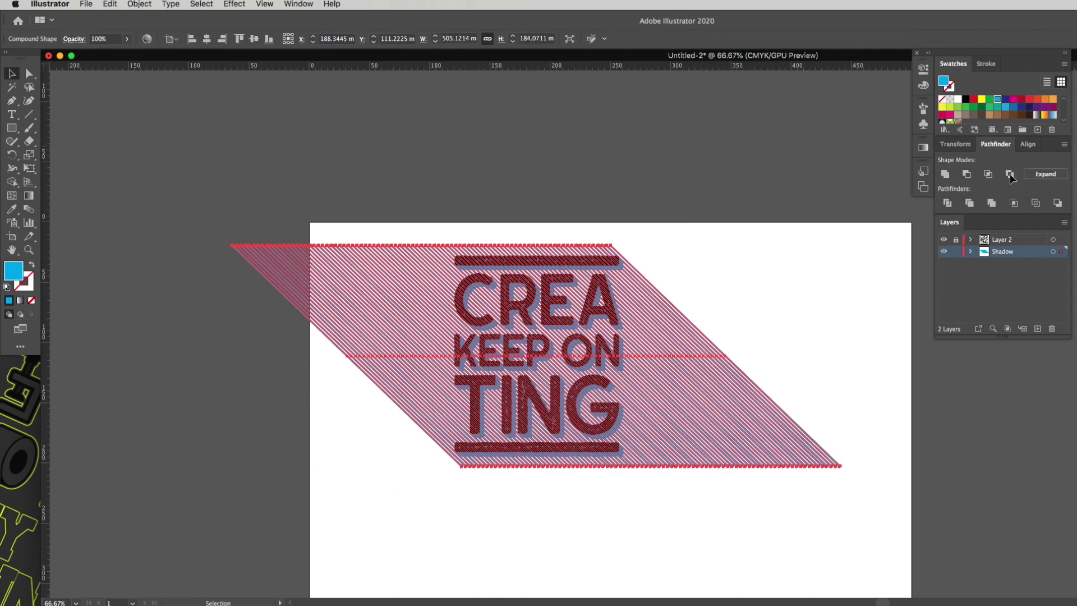
left_click(739, 245)
left_click(707, 336)
left_click(816, 260)
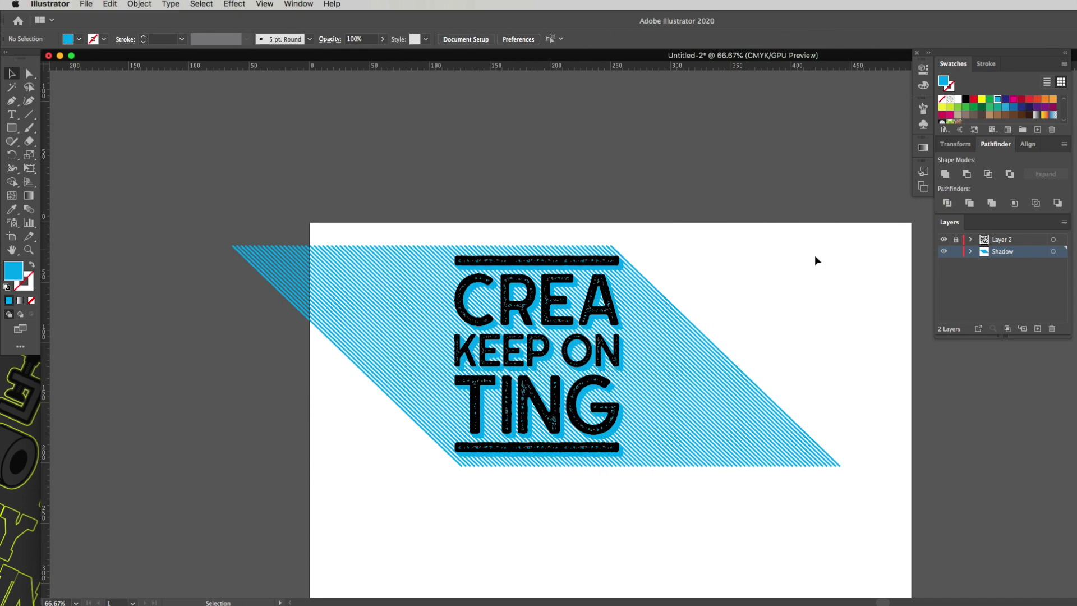
Step: Intersect the united stripes with the blue block shadow, expand the result into a striped shadow, and deselect it
key("z")
left_click_drag(604, 244, 856, 388)
key("v")
left_click(688, 339)
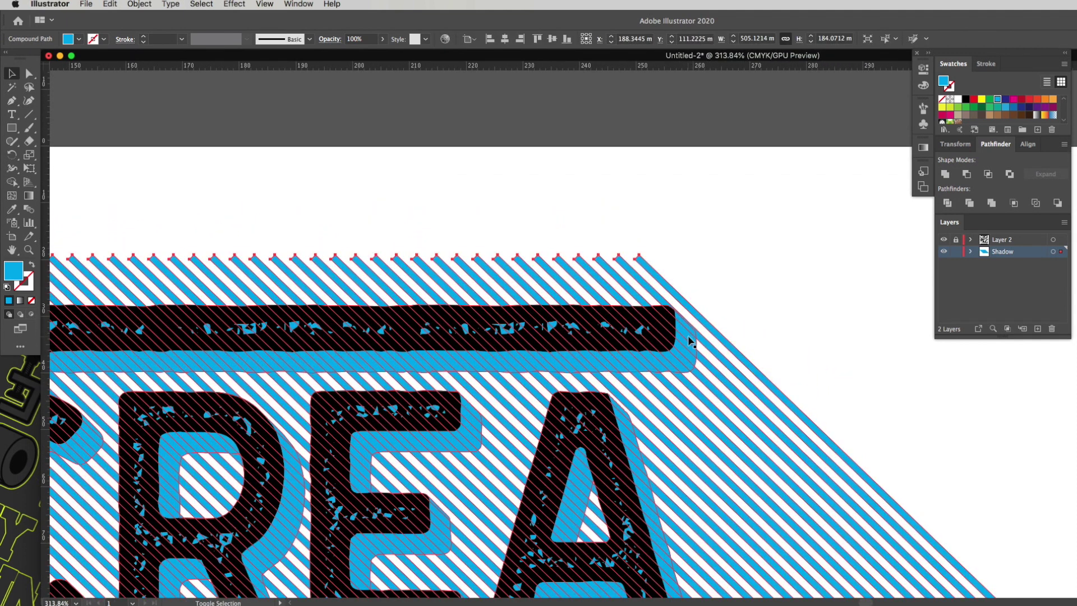
left_click(690, 341, "shift")
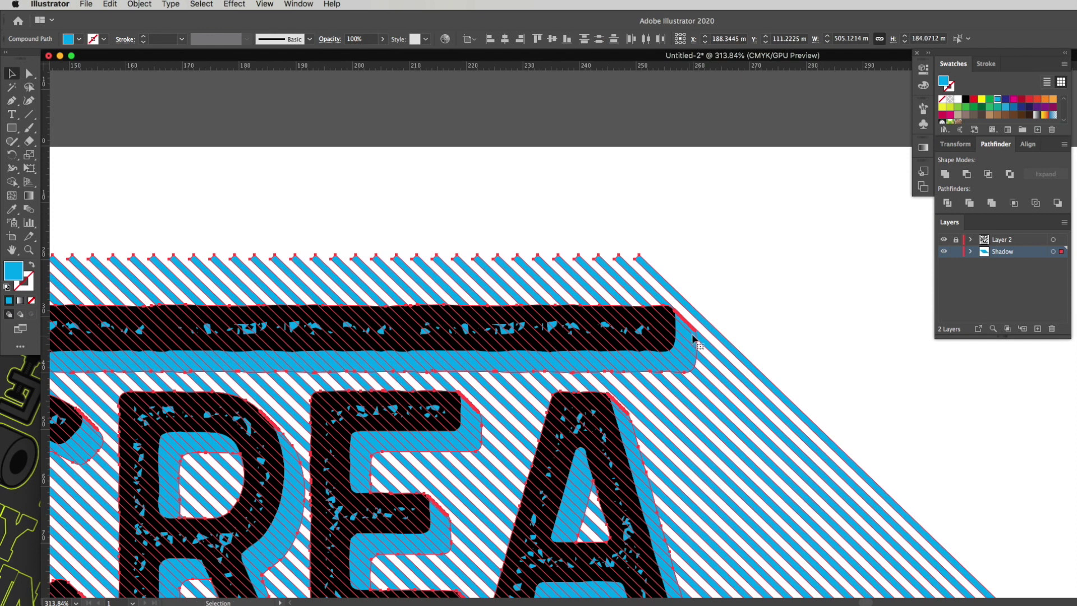
left_click(989, 175, "alt")
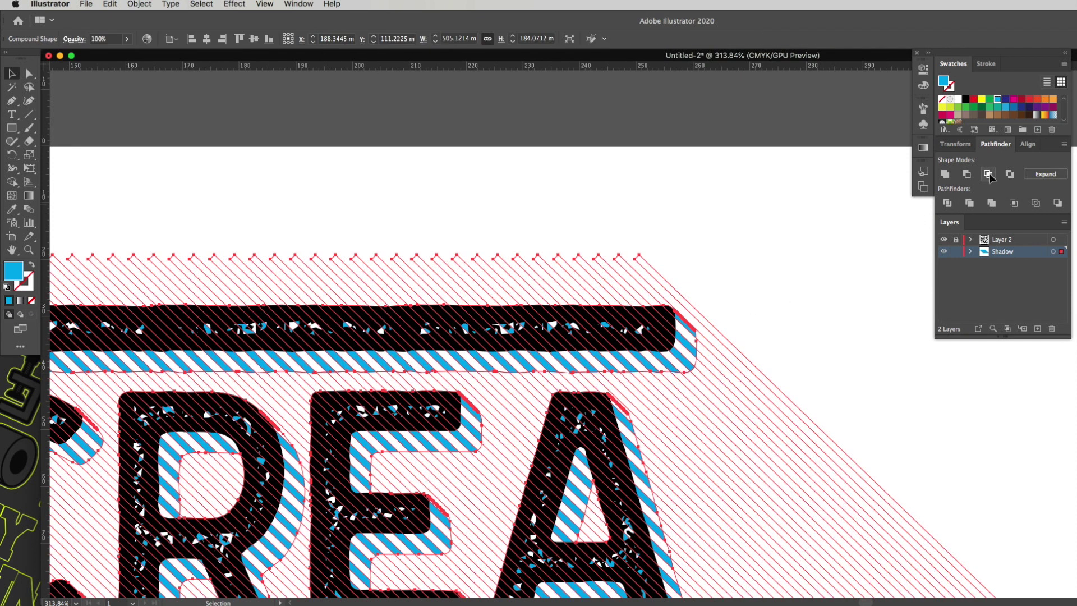
left_click(1038, 175)
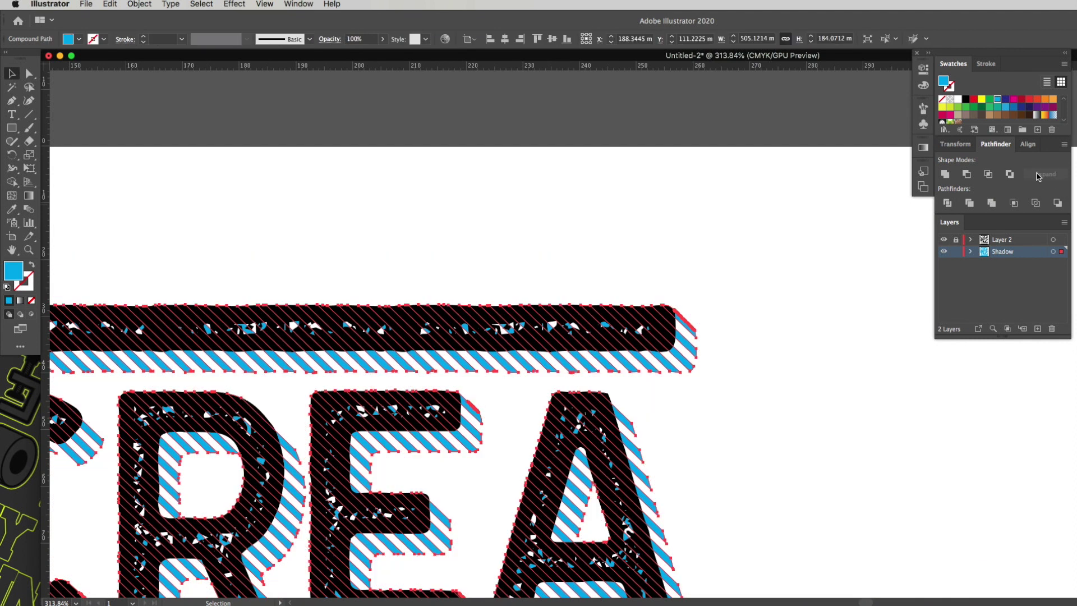
left_click(758, 243)
Step: Examine the striped shadow around the lettering, including where its stripes show through the texture holes of the letters
left_click(694, 418, "alt+super")
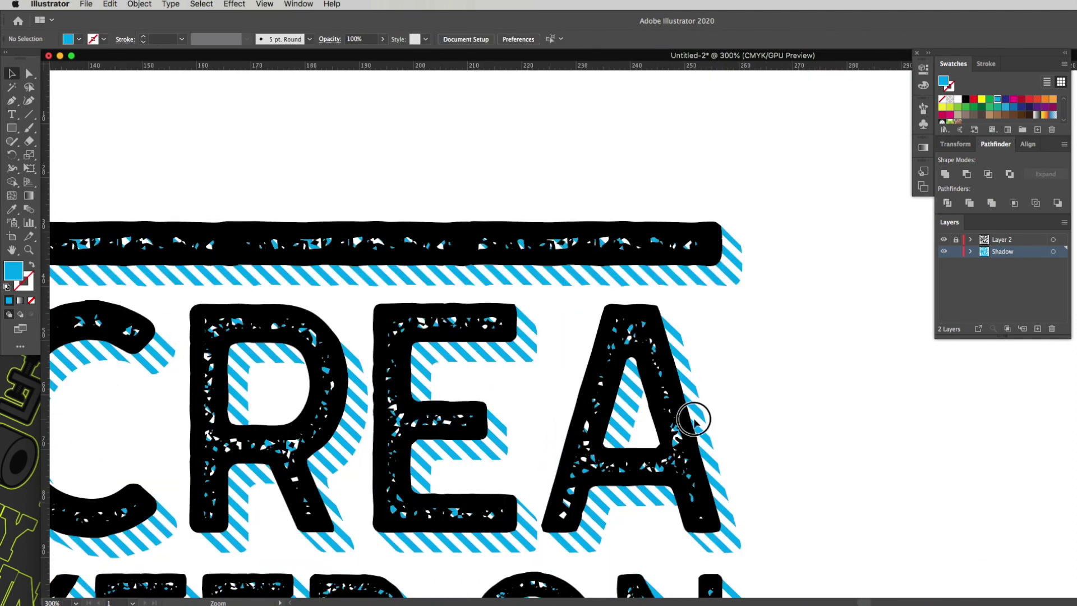
left_click(693, 419, "alt+super")
left_click(696, 421, "alt+super")
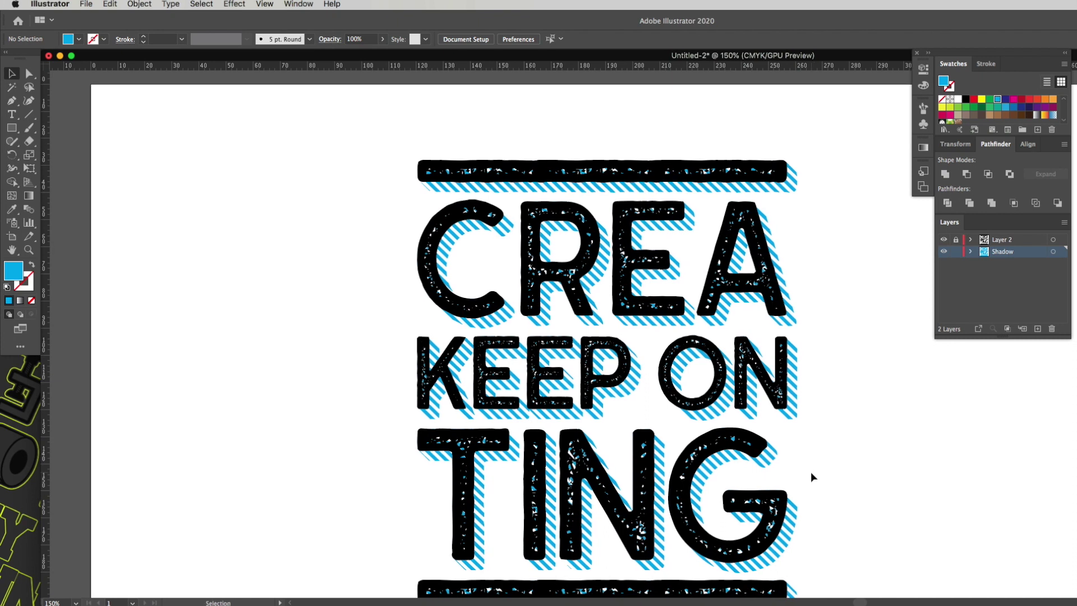
left_click_drag(810, 473, 792, 431)
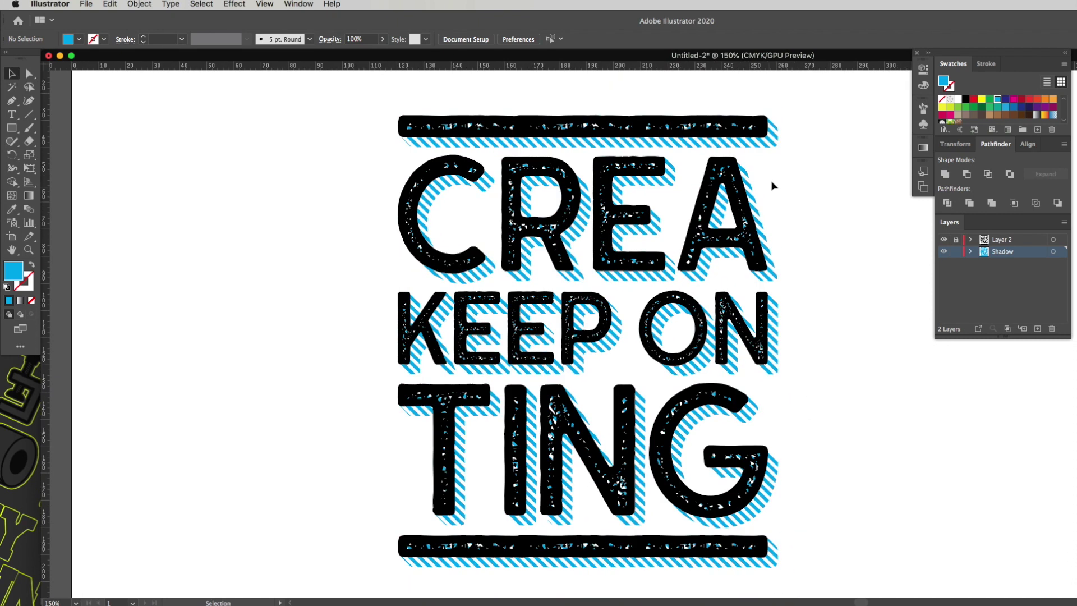
scroll(776, 133, "up", 3)
key("v")
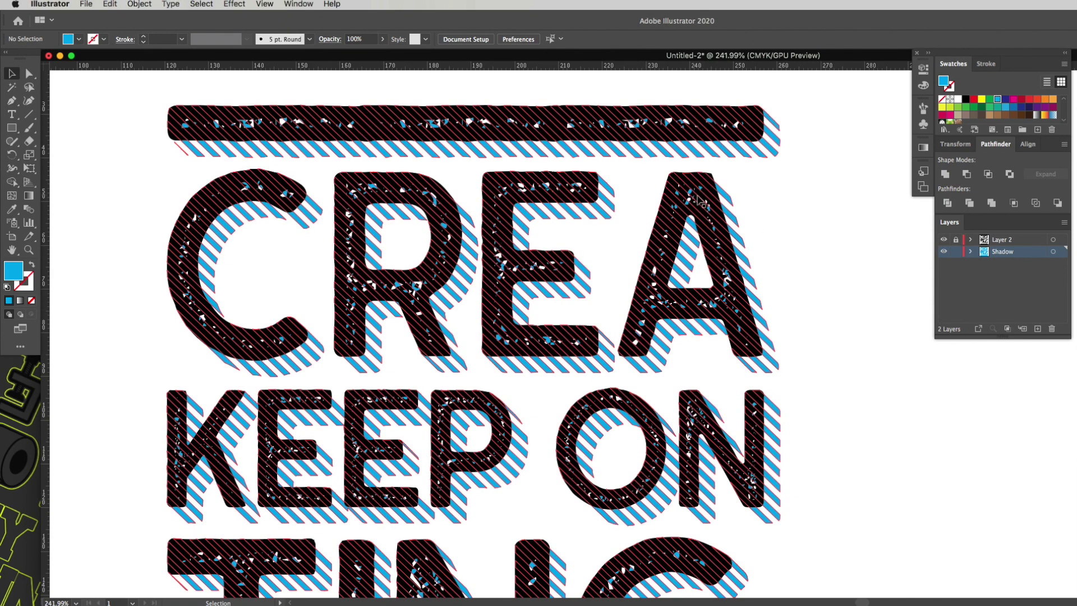
scroll(690, 246, "up", 3)
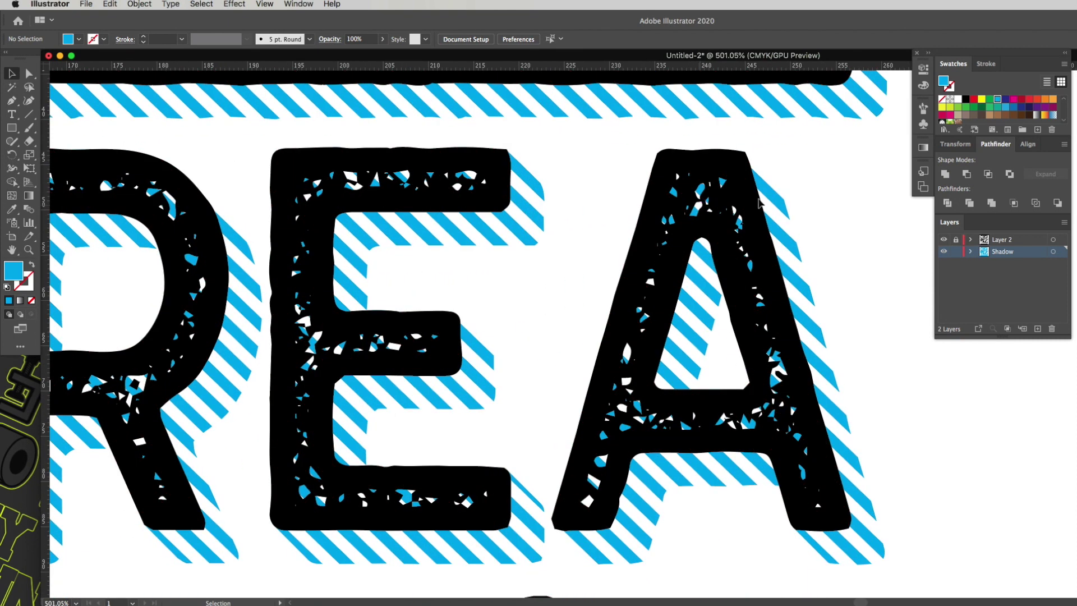
left_click(680, 269, "alt+super")
left_click(685, 269, "alt+super")
left_click(685, 269, "alt+super")
left_click_drag(729, 355, 632, 201)
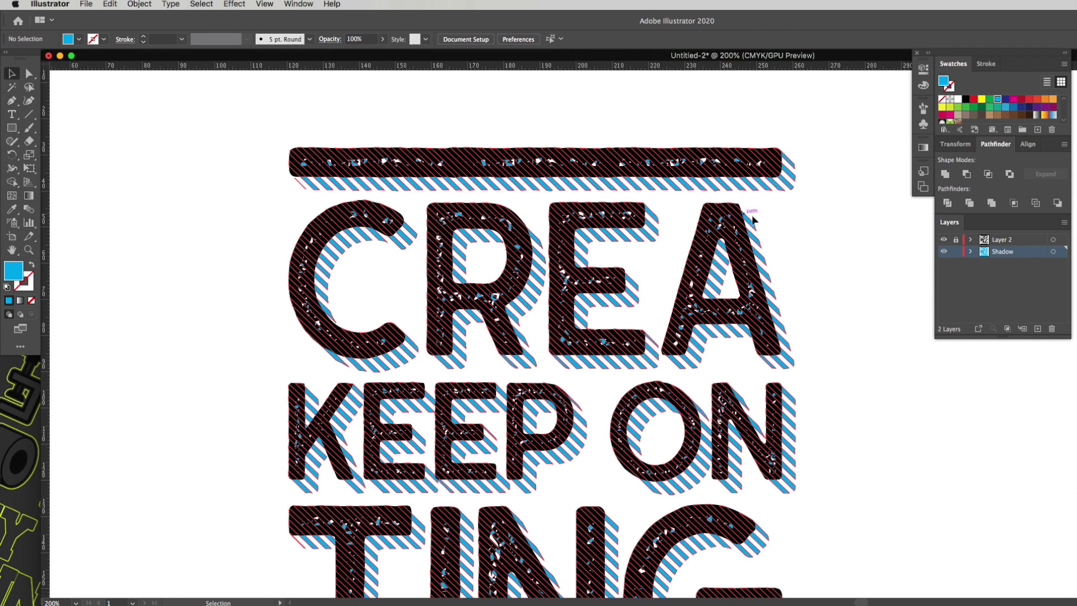
Step: Unlock Layer 2, copy its textured lettering and bars, and lock the layer again
left_click(956, 241)
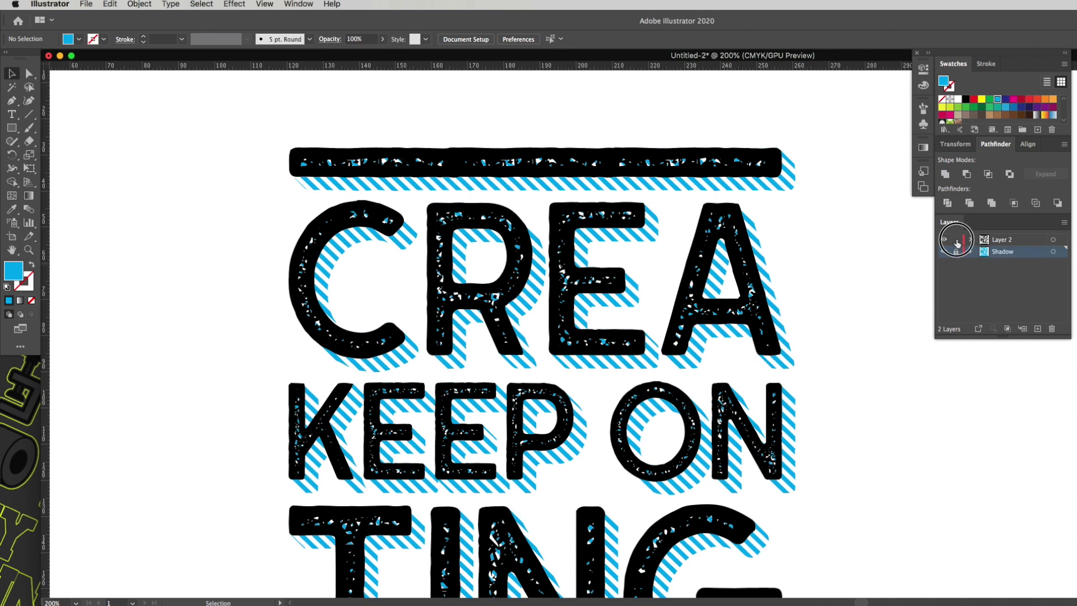
left_click(750, 222)
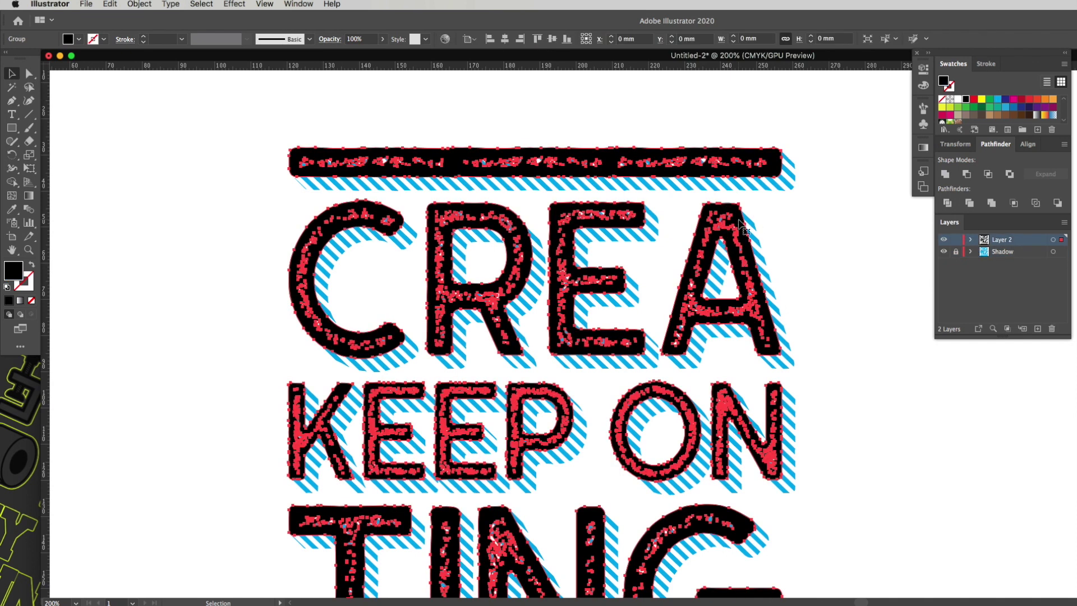
key("v")
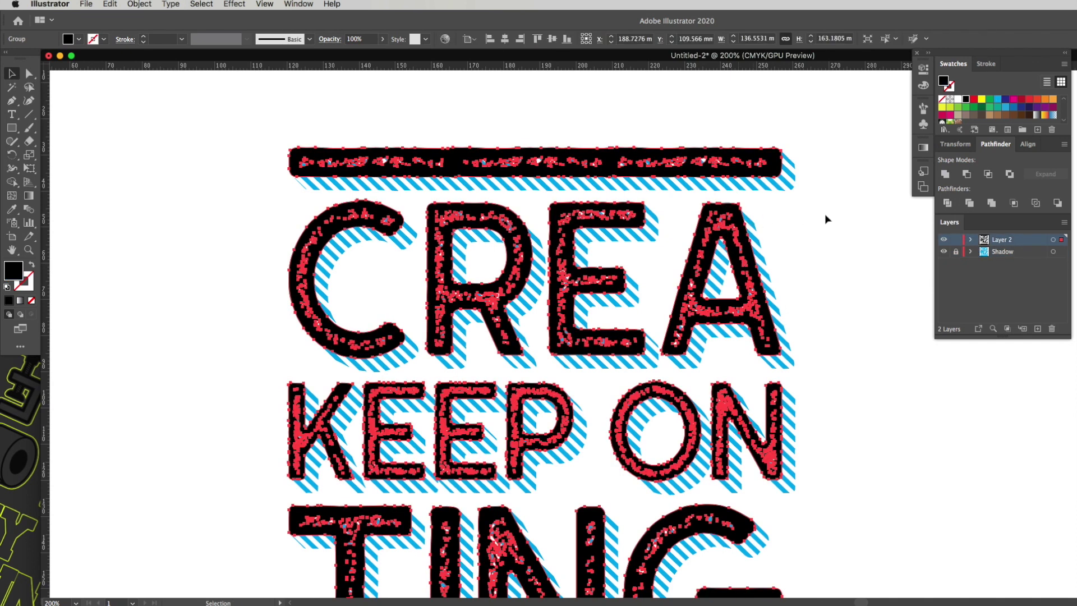
left_click(956, 240)
Step: Add a layer named Inbewteen between Layer 2 and Shadow, and paste the copied lettering in place on it
left_click(1004, 252)
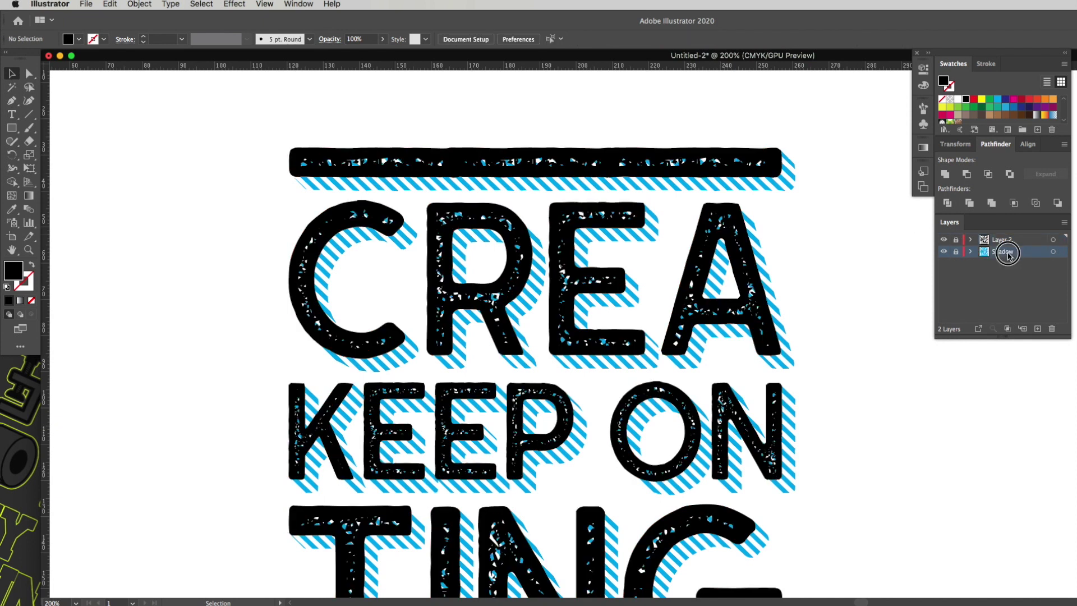
left_click(1038, 329)
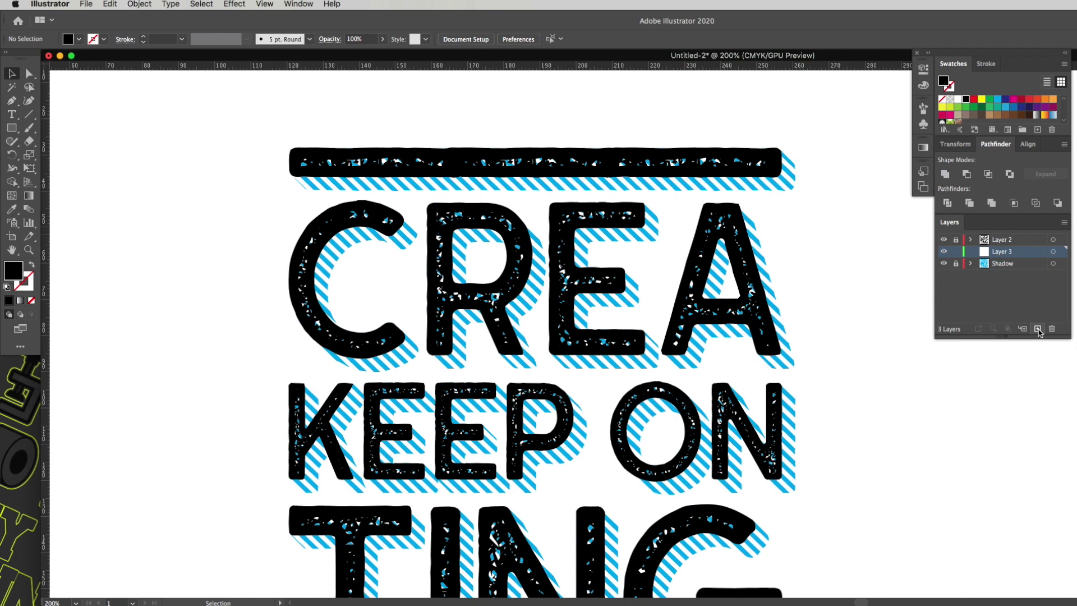
double_click(1003, 251)
key("BackSpace")
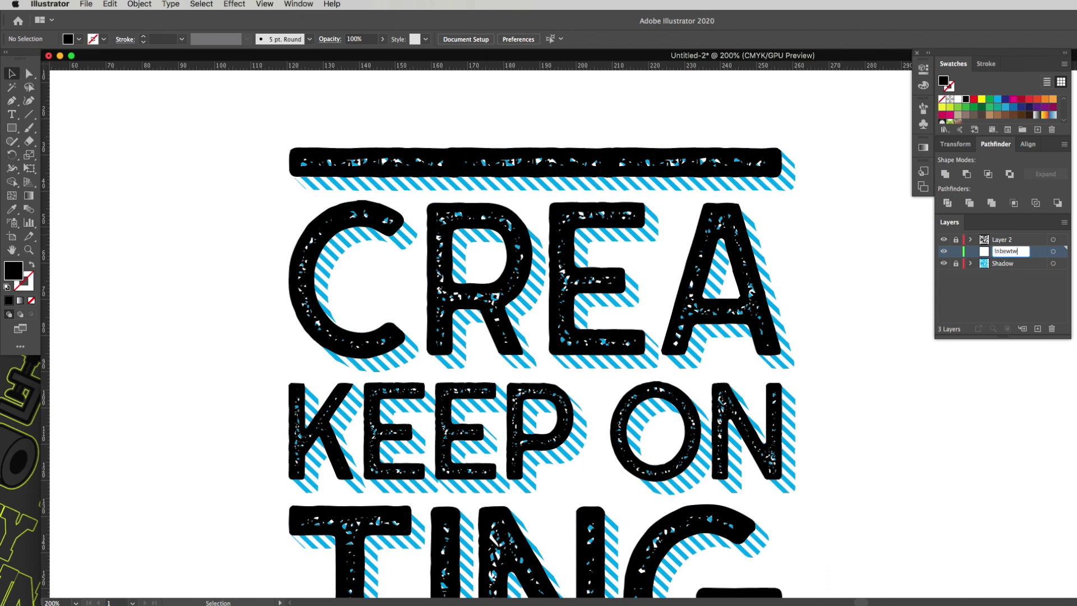
key("Return")
key("super+f")
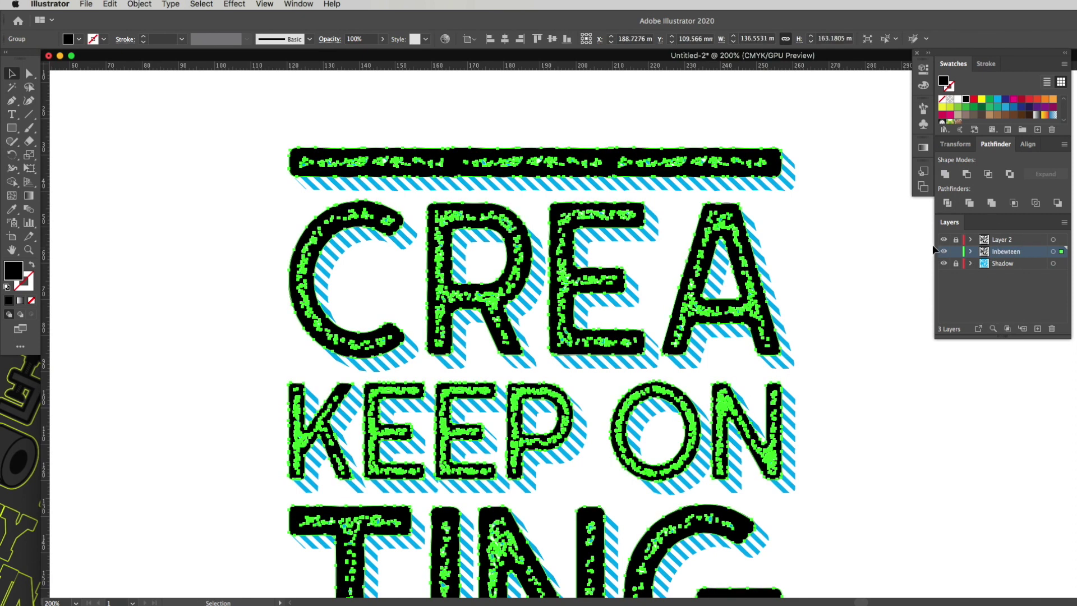
Step: Release the compound paths of the pasted lettering and ungroup the resulting shapes
left_click(138, 4)
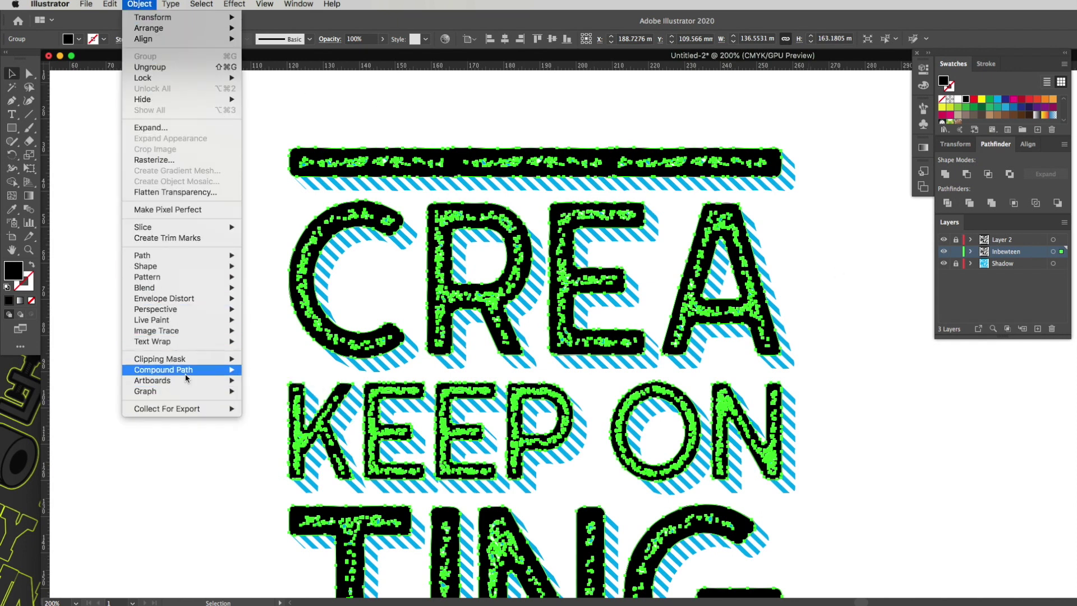
mouse_move(186, 377)
left_click(262, 380)
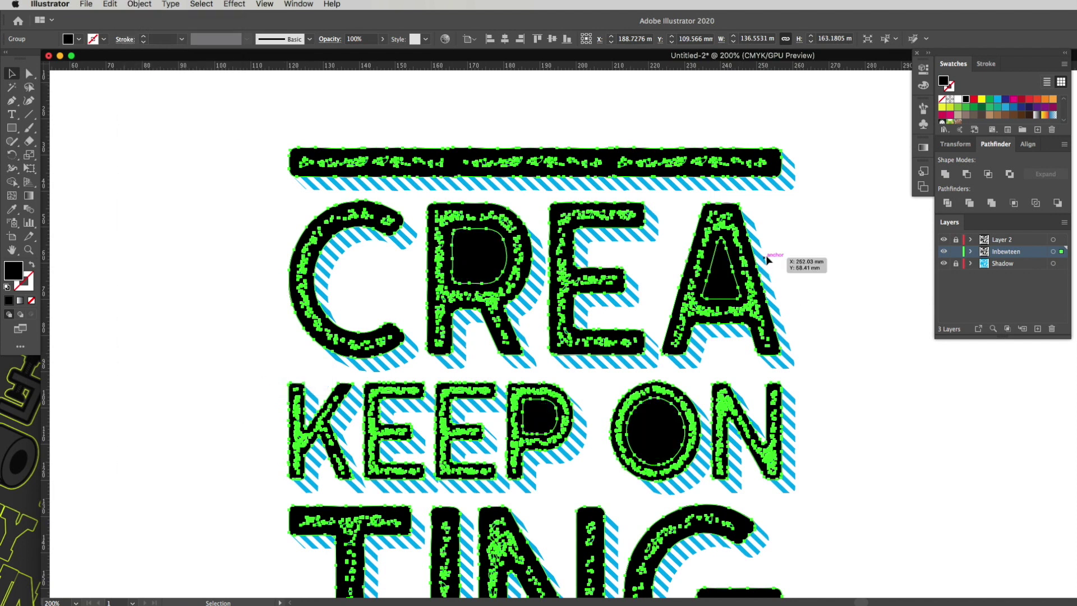
key("super")
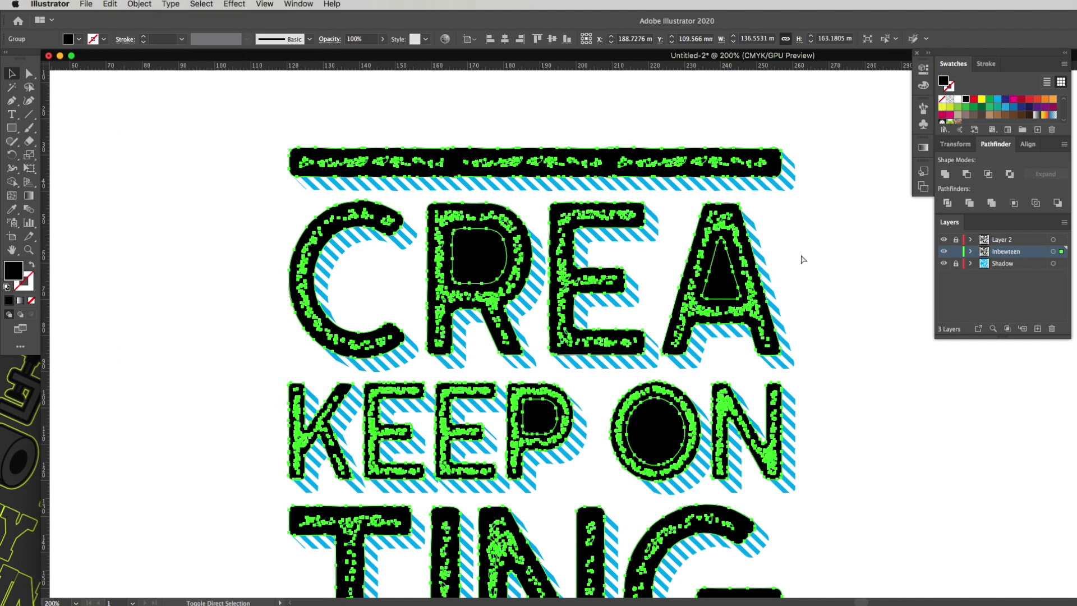
key("shift+super+g")
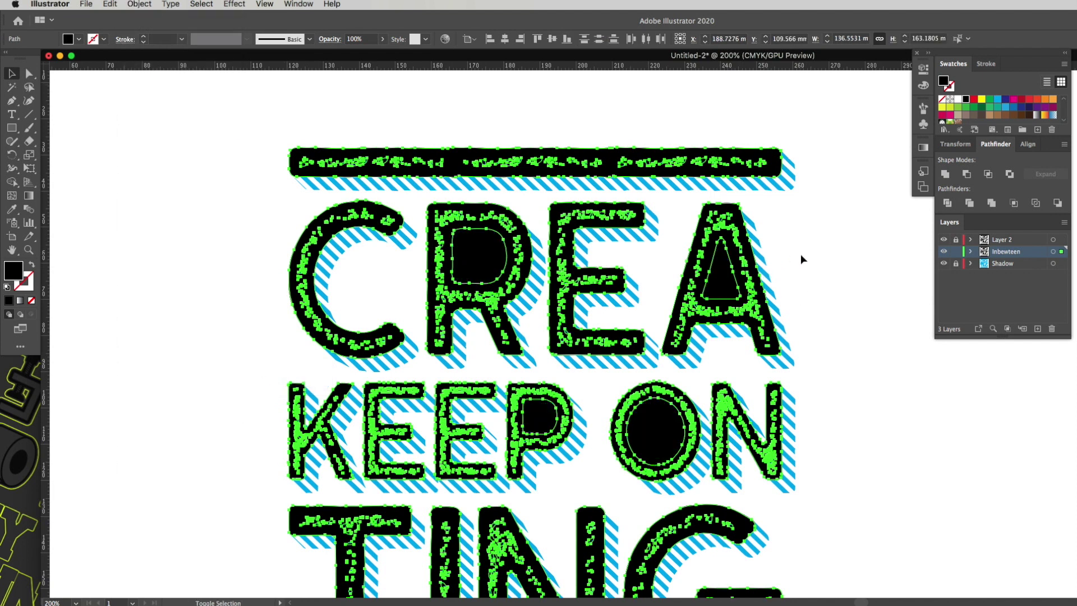
Step: Exclude the counters of the A, R, P and O from the selection and unite the remaining shapes into solid lettering
left_click(721, 287, "shift")
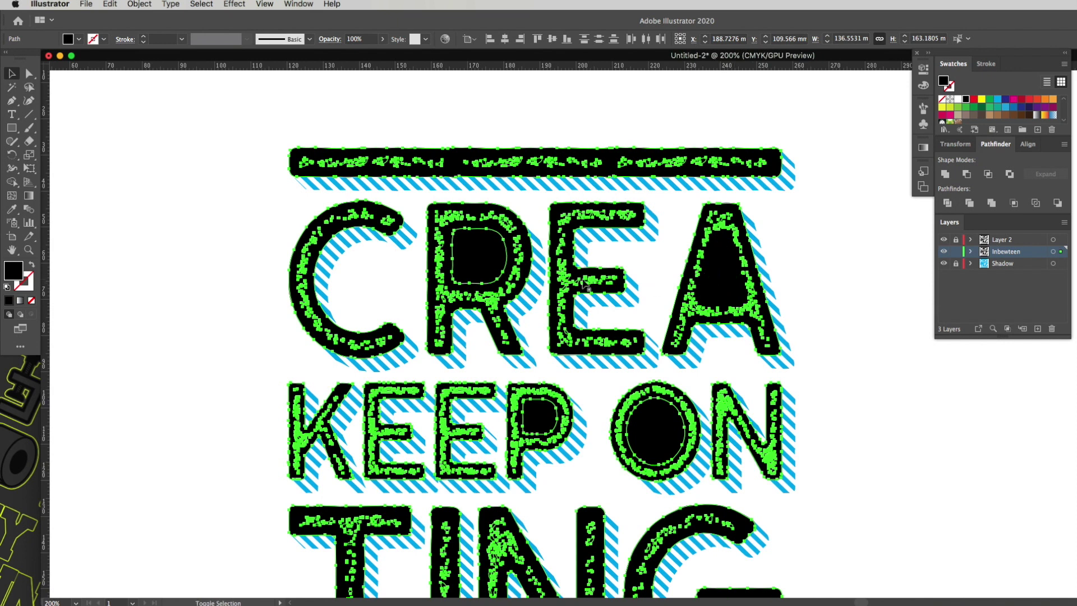
left_click(481, 254, "shift")
left_click(666, 424, "shift")
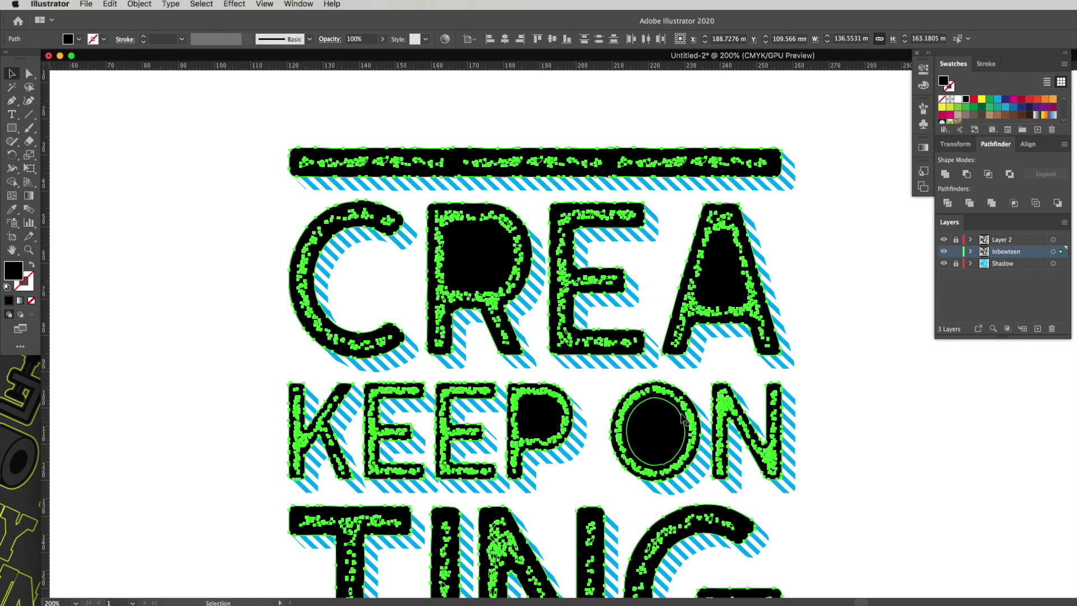
left_click(946, 175, "alt")
left_click(1052, 176)
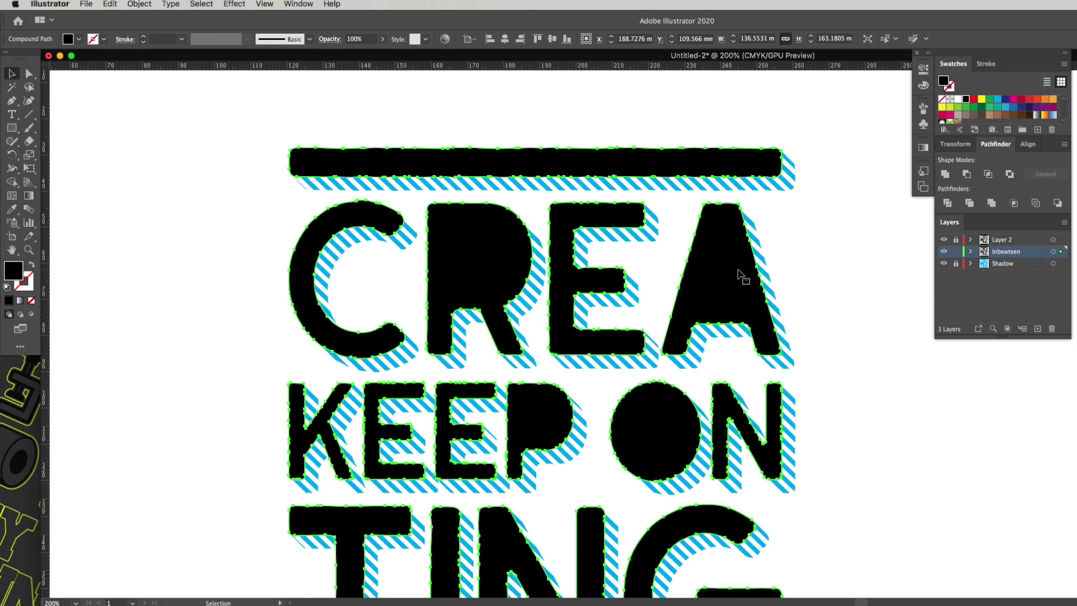
Step: With the solid lettering temporarily out of view, unite the counters of the A, R, P and O into one expanded shape
key("a")
left_click(733, 272)
left_click(480, 255, "shift")
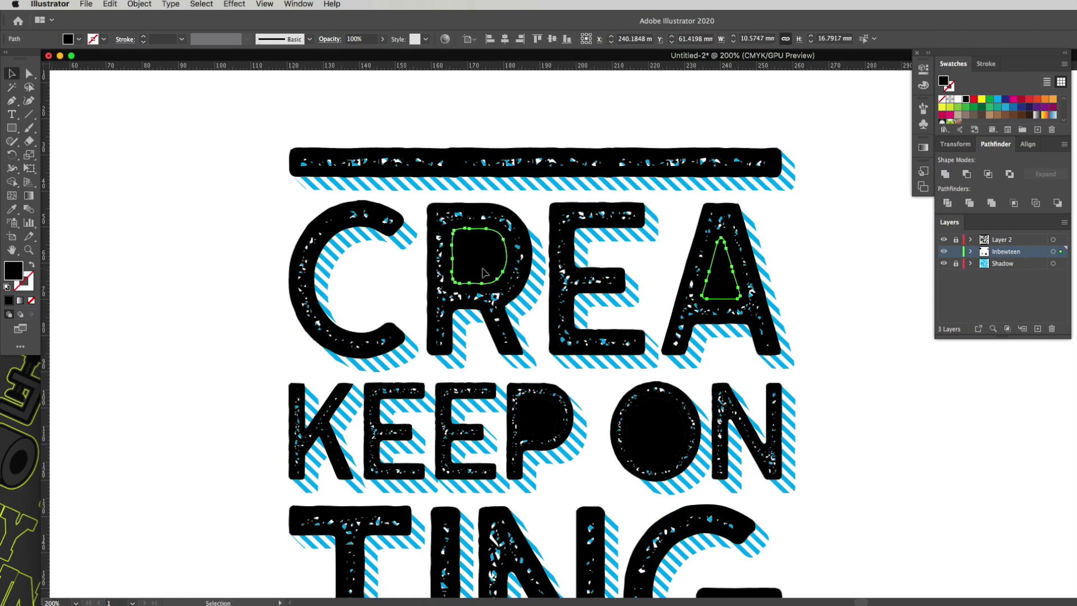
left_click(533, 414, "shift")
left_click(626, 426, "shift")
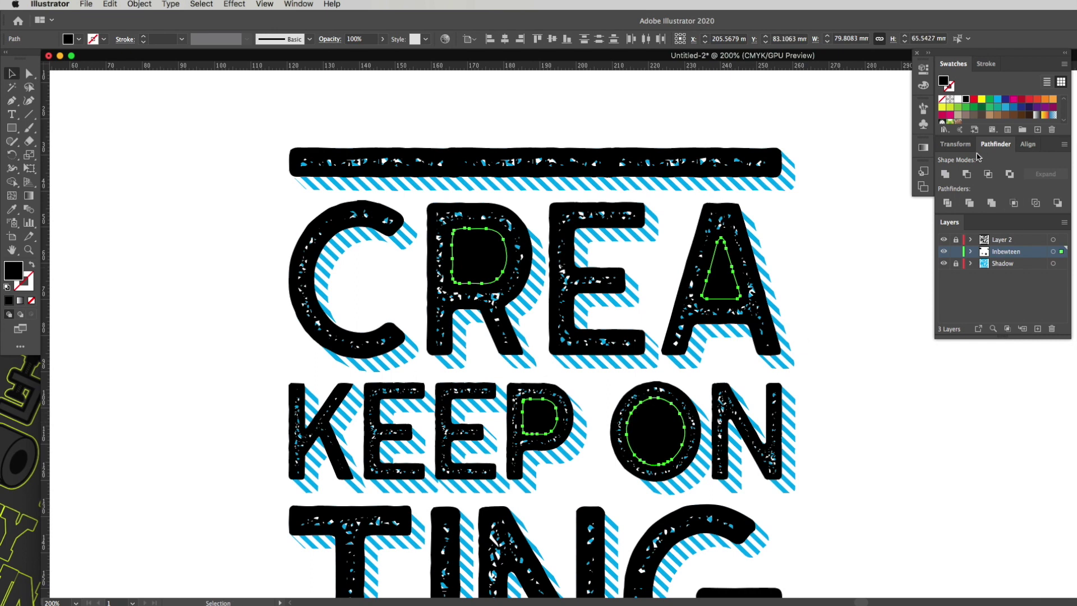
left_click(944, 175)
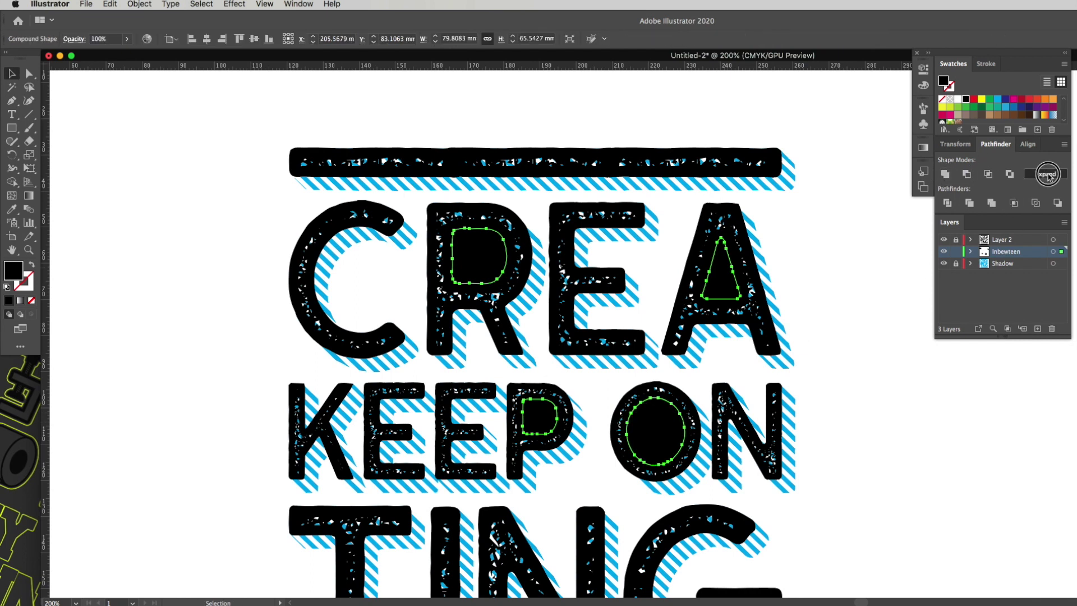
left_click(1038, 176)
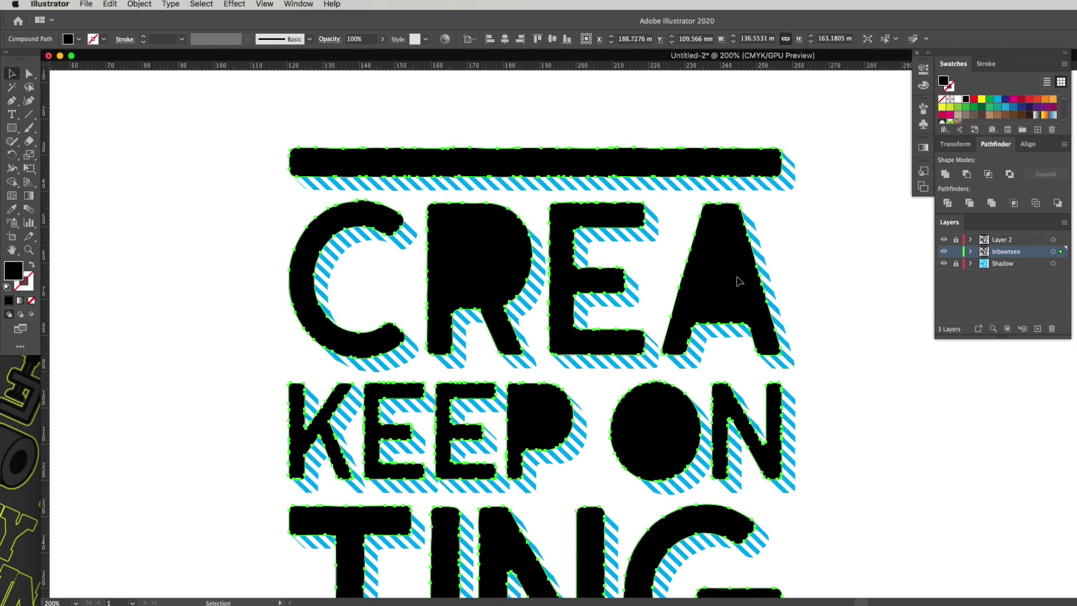
Step: Subtract the combined counters from the solid lettering with Minus Front and fill the resulting backing shape with white
left_click(723, 287)
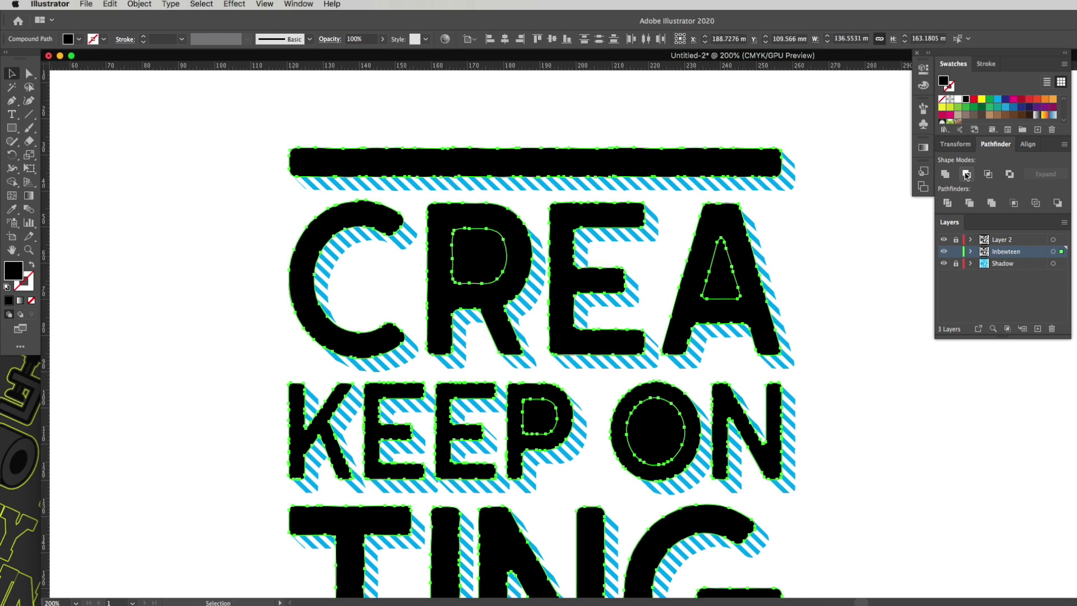
left_click(966, 175)
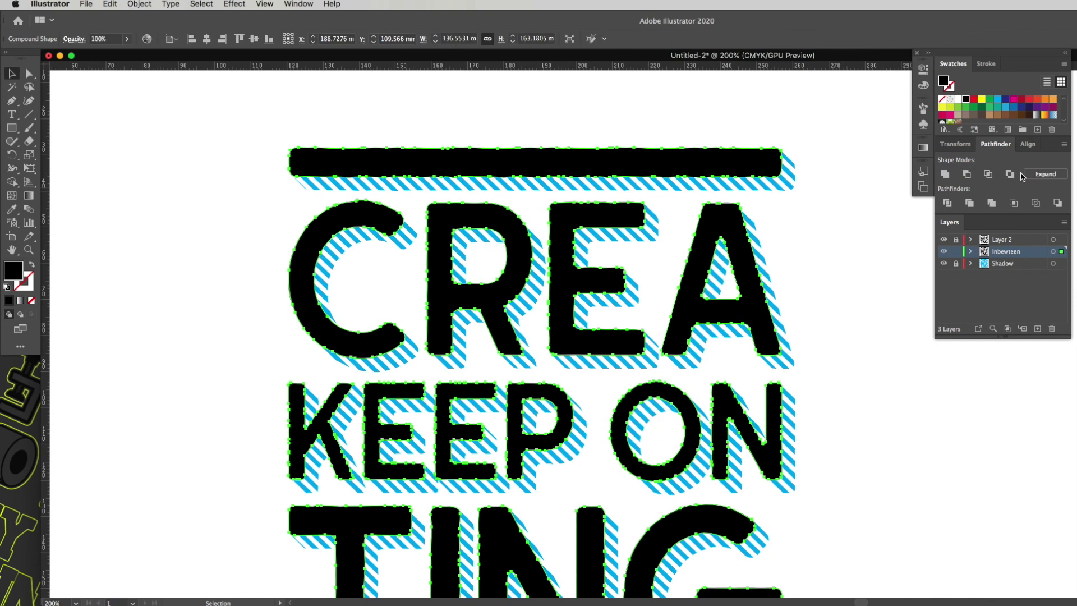
left_click(864, 235)
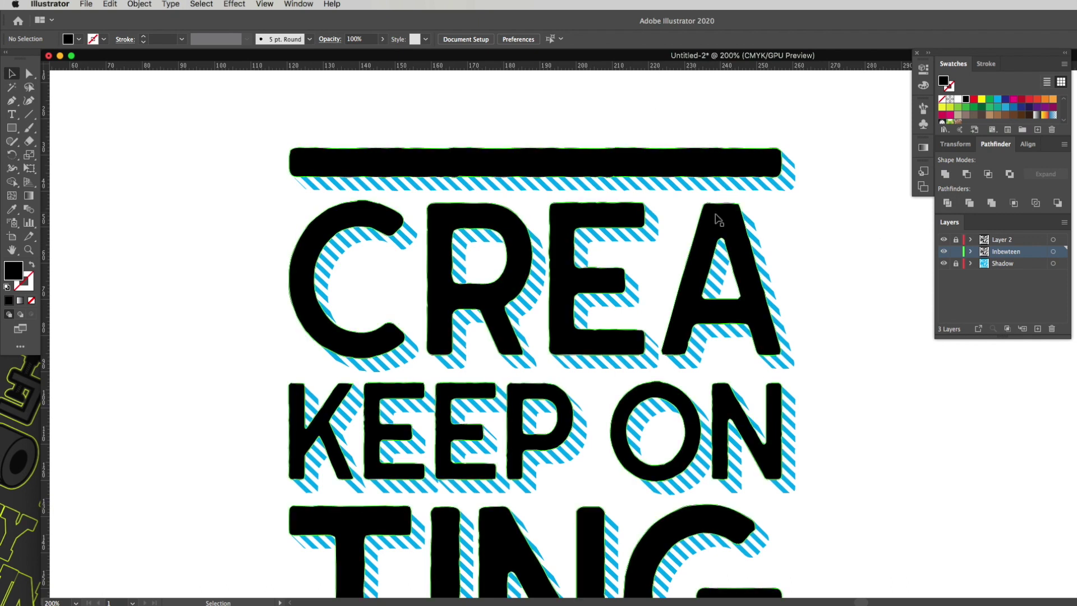
left_click(718, 218)
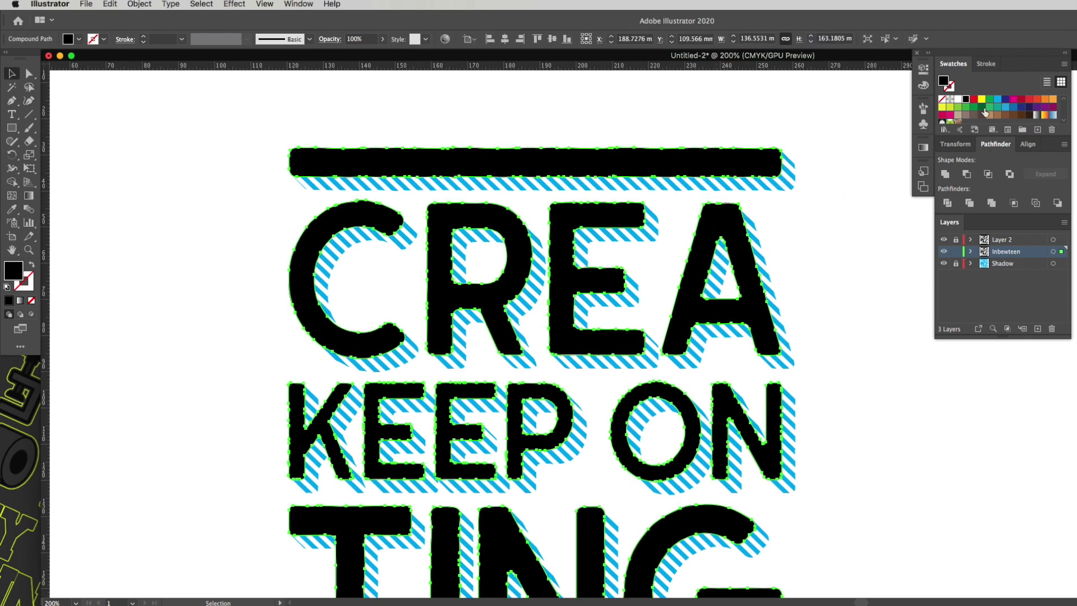
left_click(957, 102)
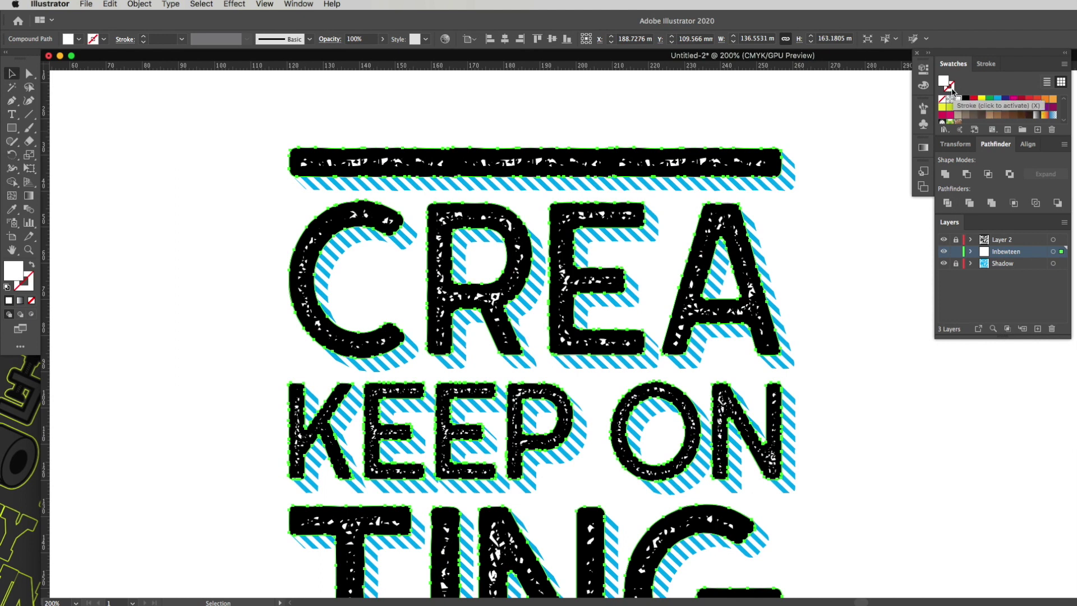
Step: Give the backing shape a white stroke and set its weight to 4 pt
left_click(950, 88)
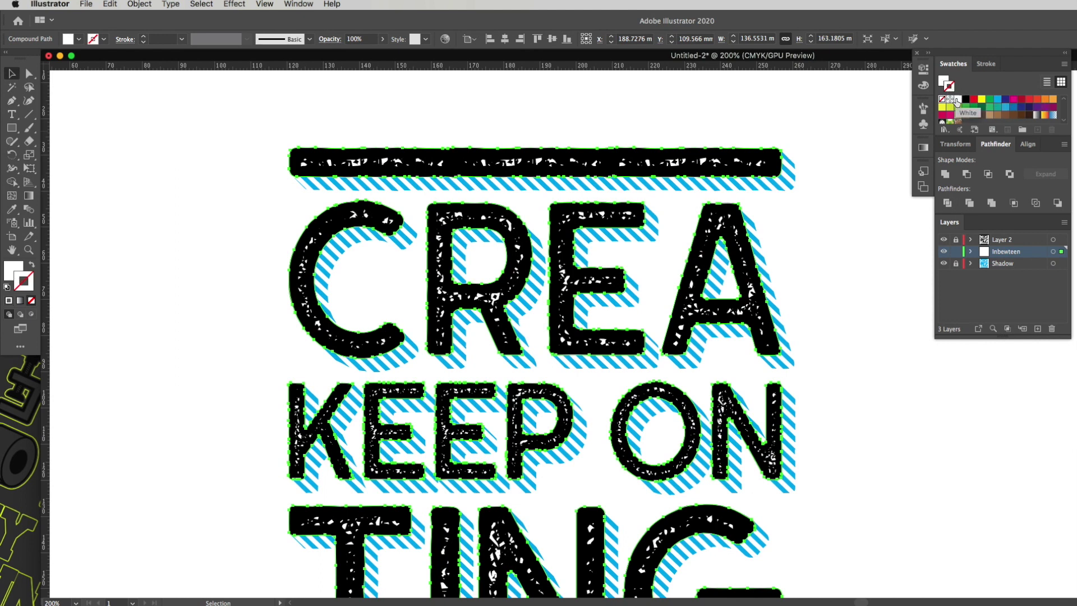
left_click(957, 101)
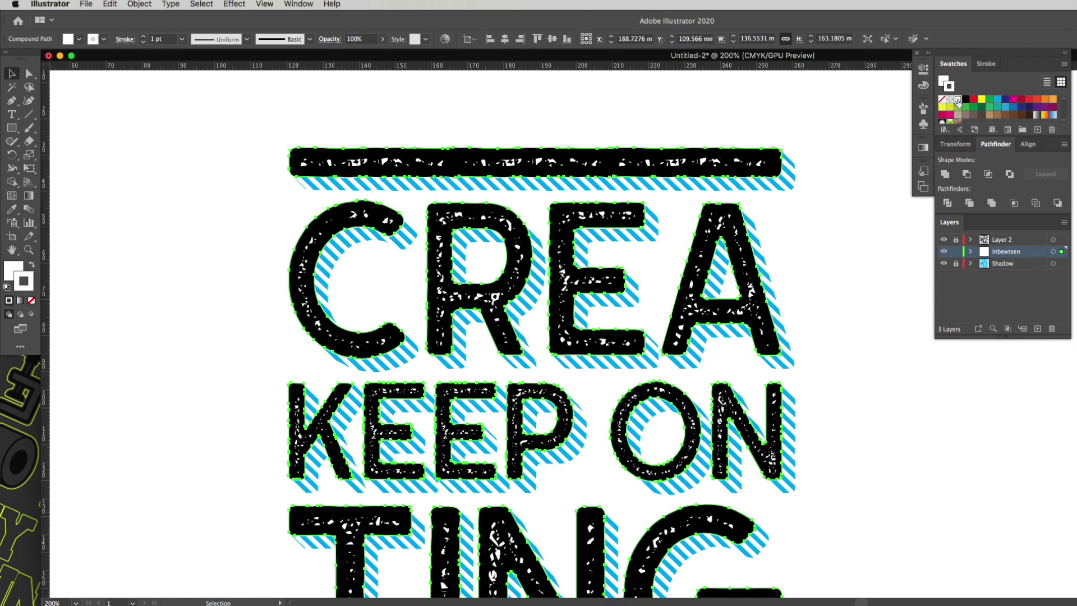
left_click(985, 64)
left_click(980, 79)
left_click(979, 79)
left_click(979, 78)
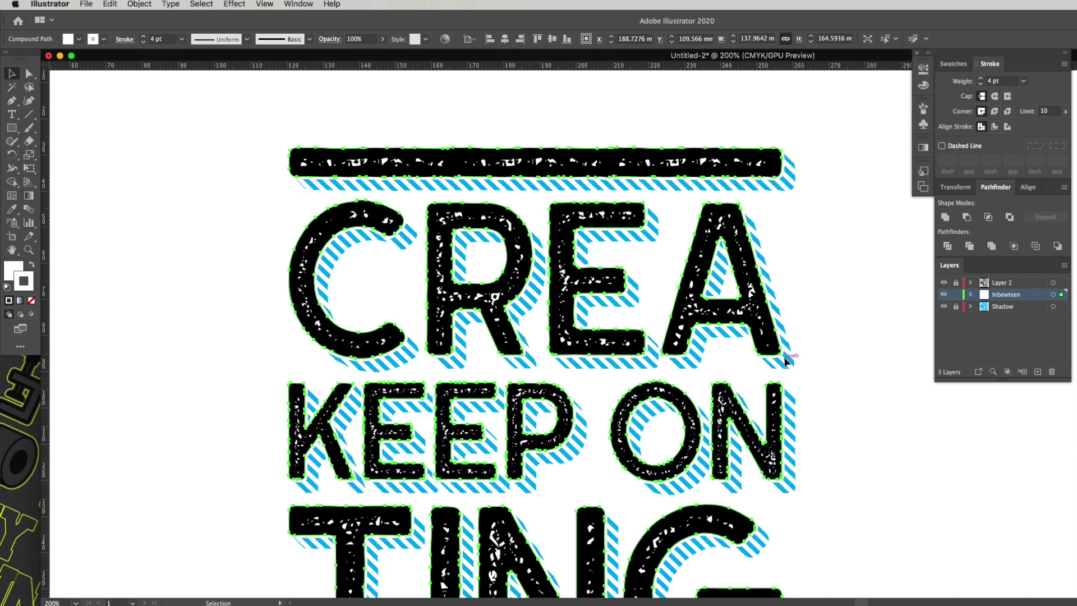
left_click(800, 221)
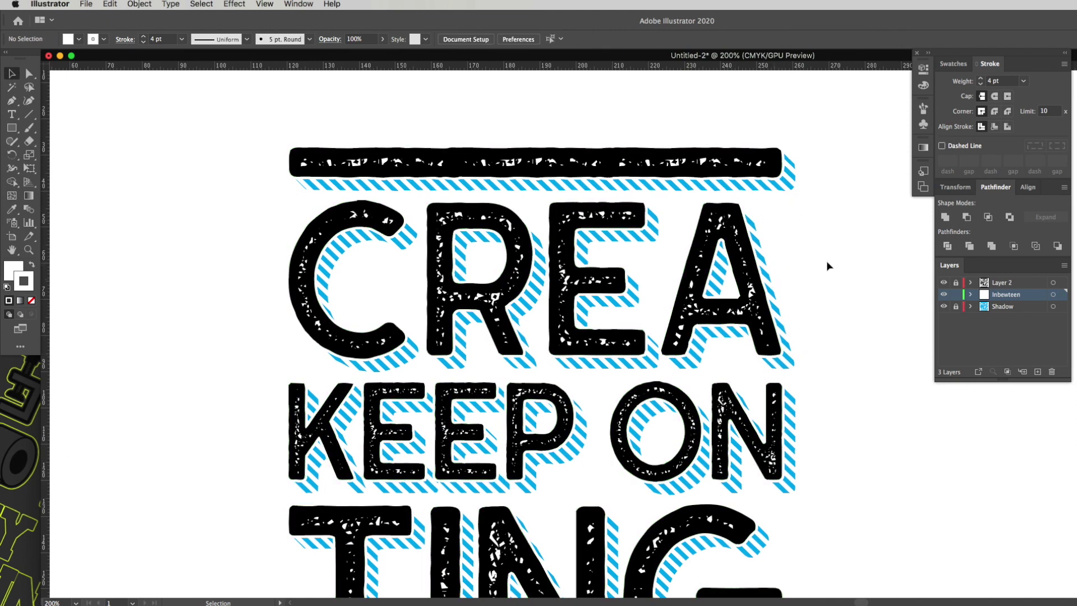
Step: Unlock the Shadow layer and change the fill of its diagonal stripes to black
left_click(956, 306)
left_click(784, 344)
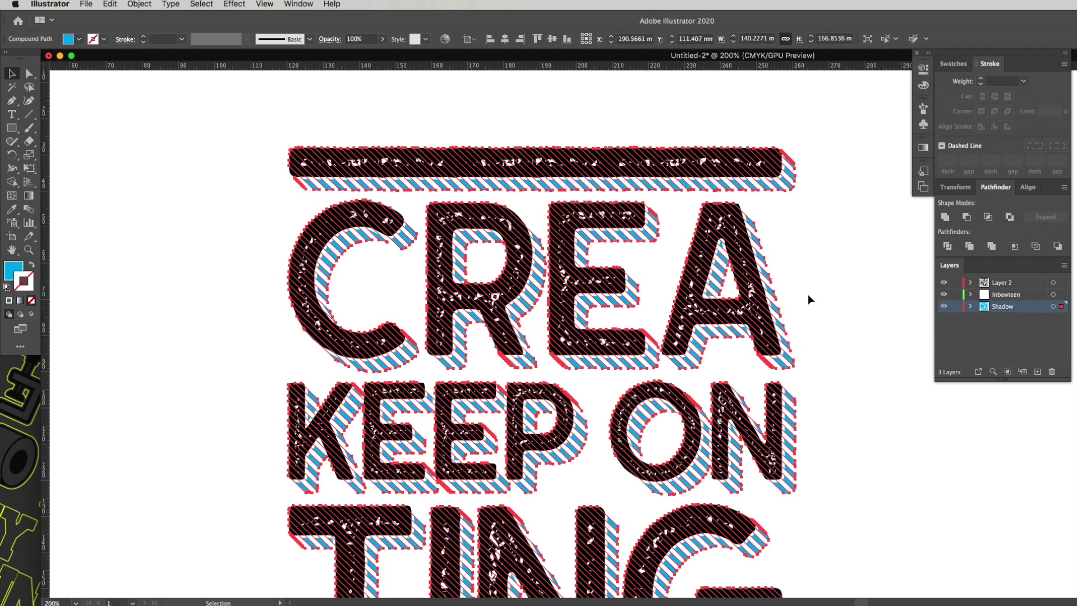
left_click(951, 64)
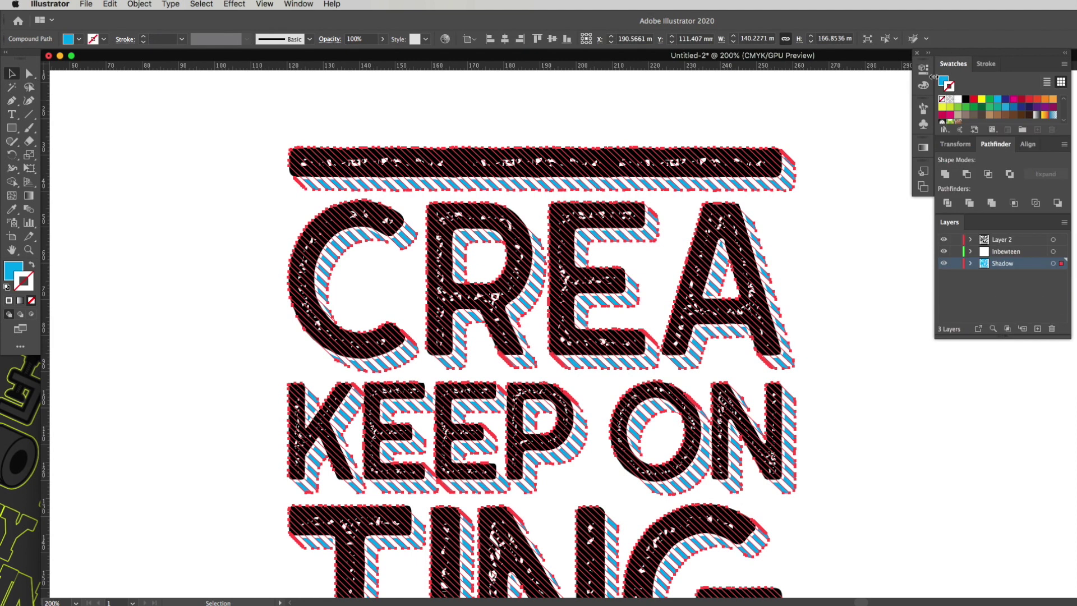
left_click(945, 82)
left_click(965, 100)
left_click(839, 224)
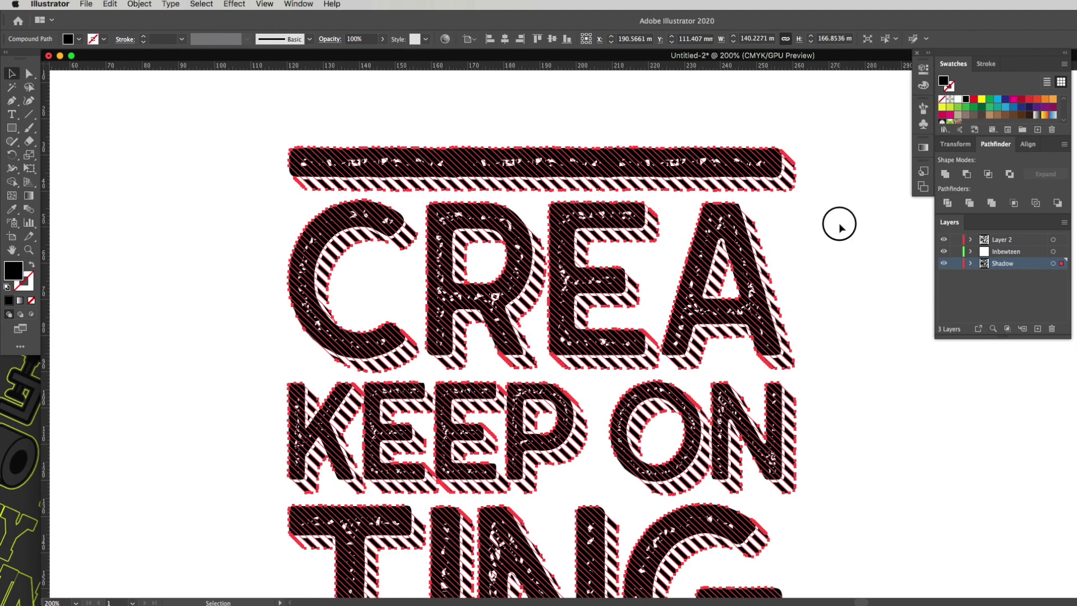
key("super+minus")
key("super+minus")
left_click_drag(790, 356, 744, 379)
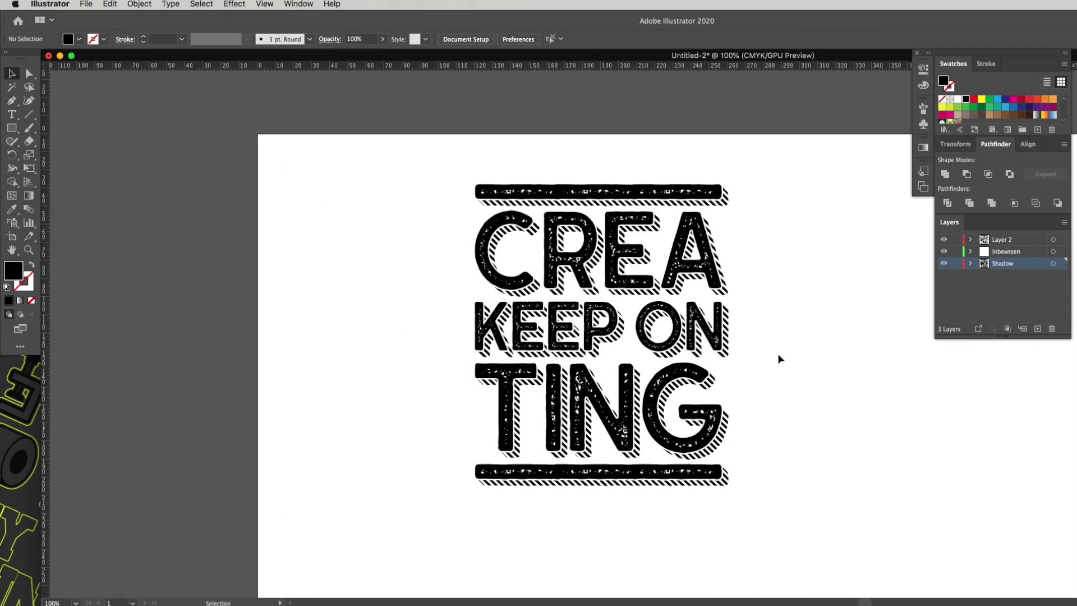